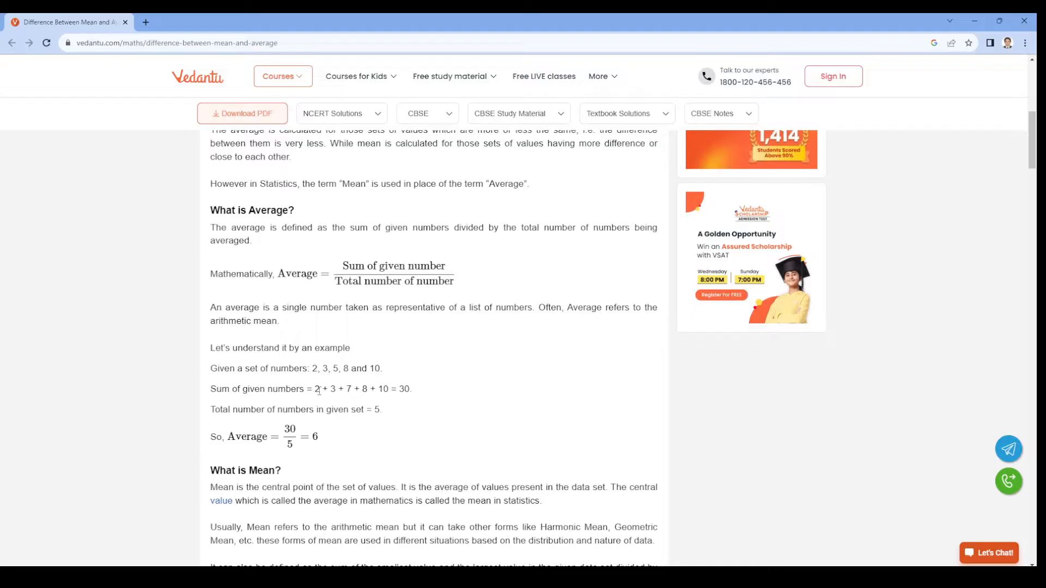
- Read the definitions, formulas and worked examples of average and mean, comparing the two calculations
drag(316, 390, 389, 390)
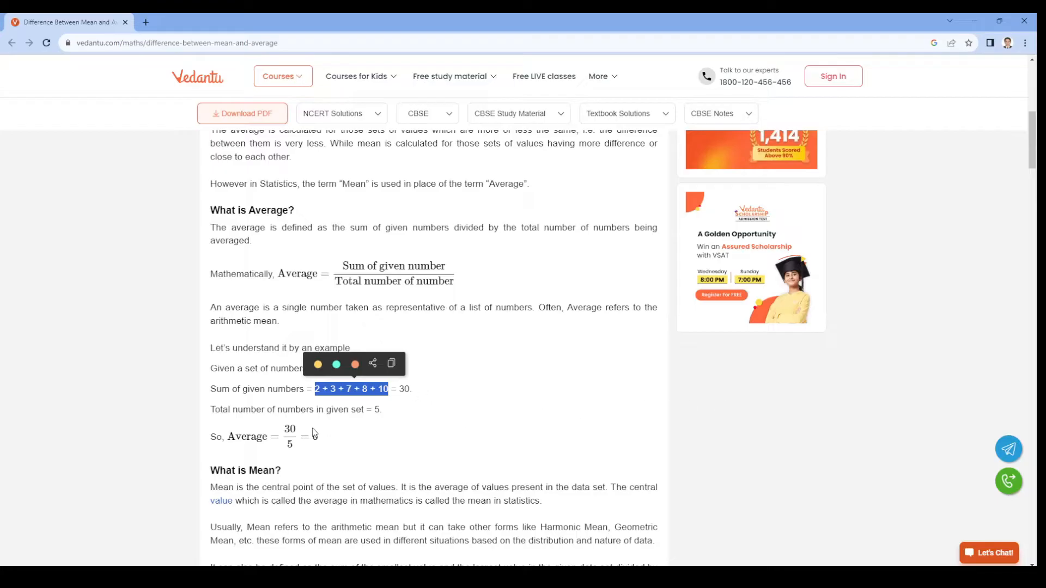
click(272, 407)
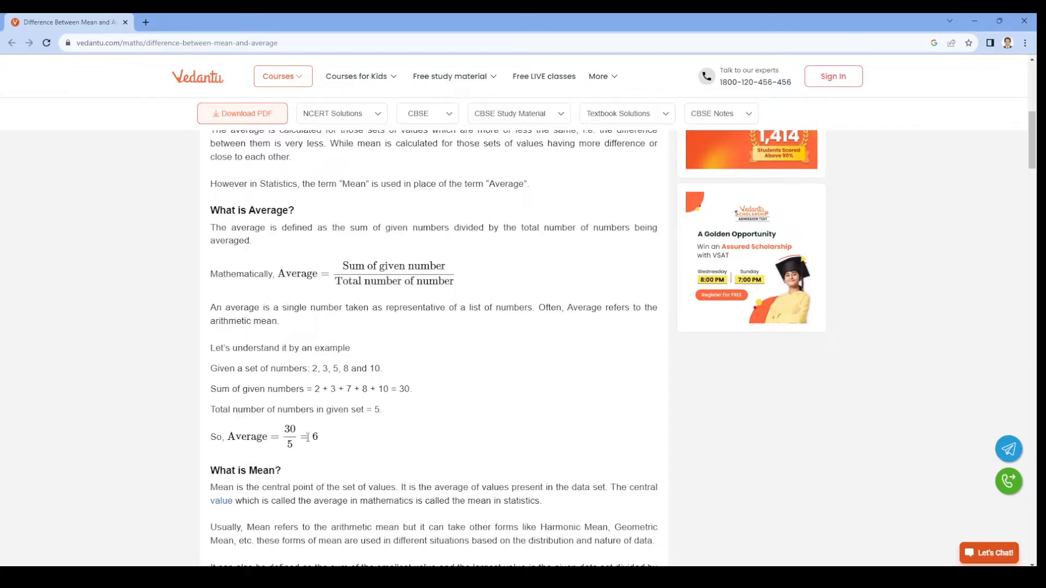
scroll(311, 436, down, 4)
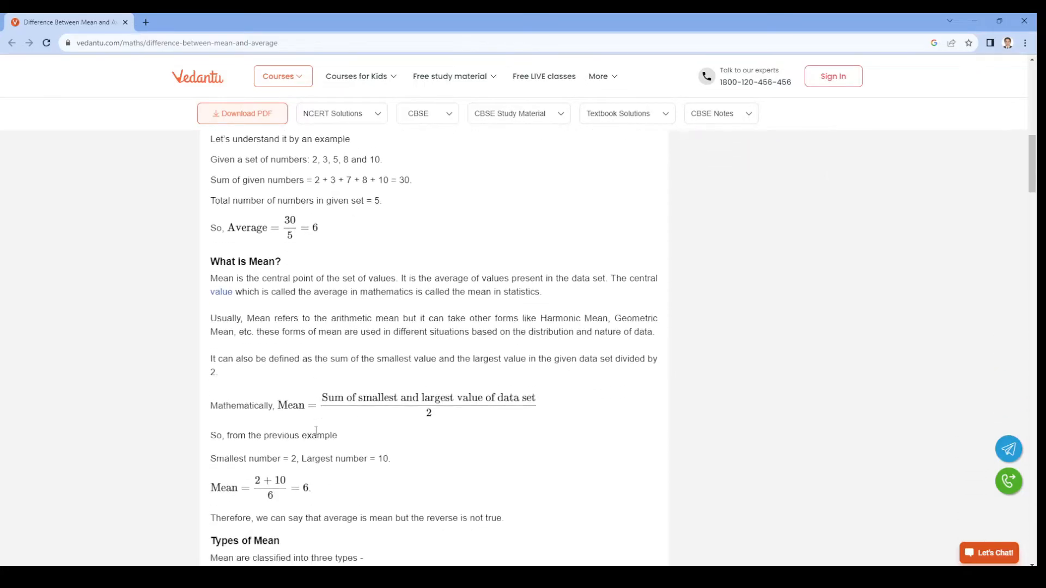
scroll(305, 430, down, 1)
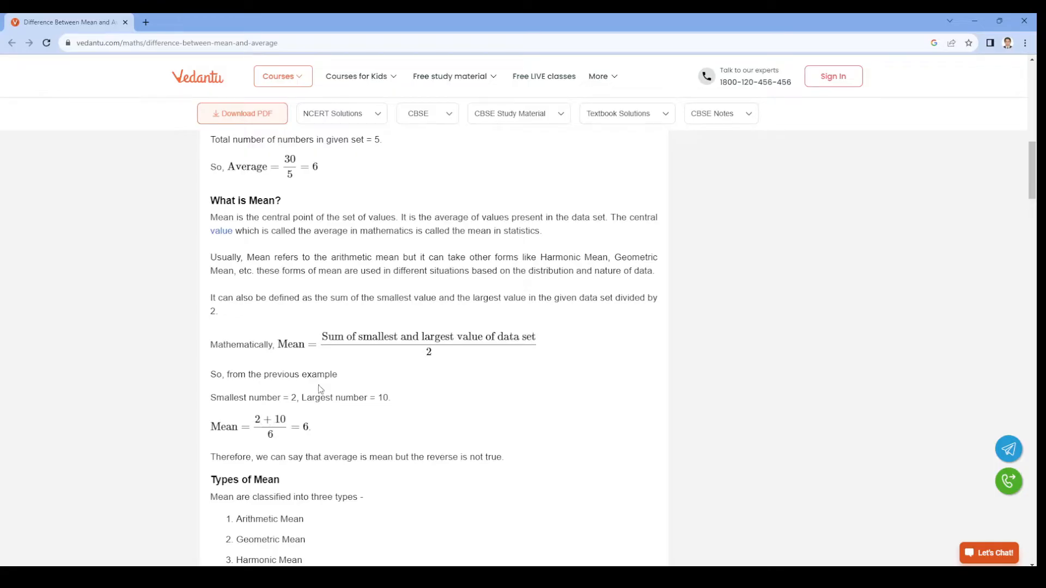
scroll(336, 341, up, 1)
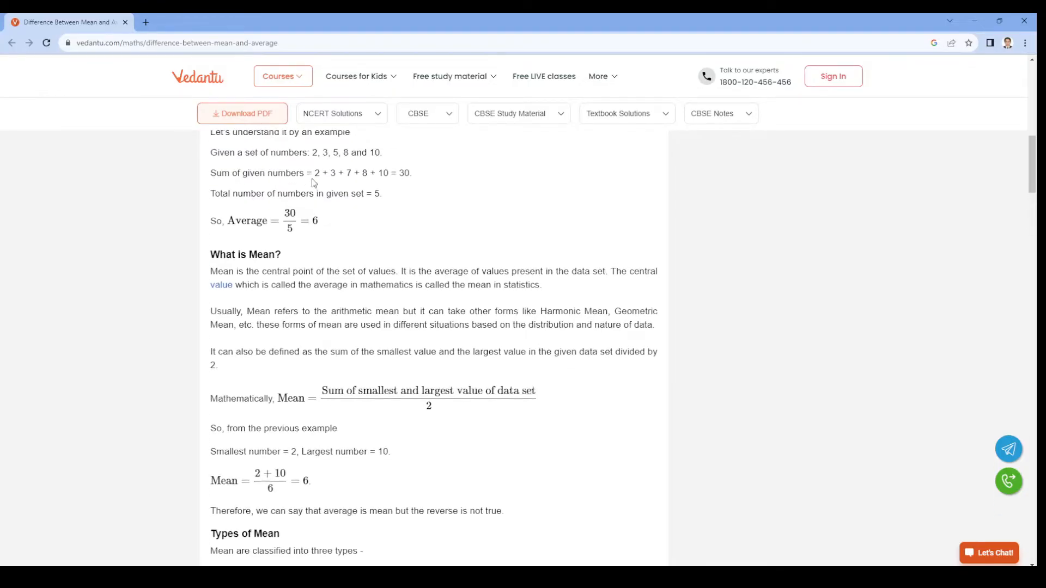
drag(314, 152, 370, 153)
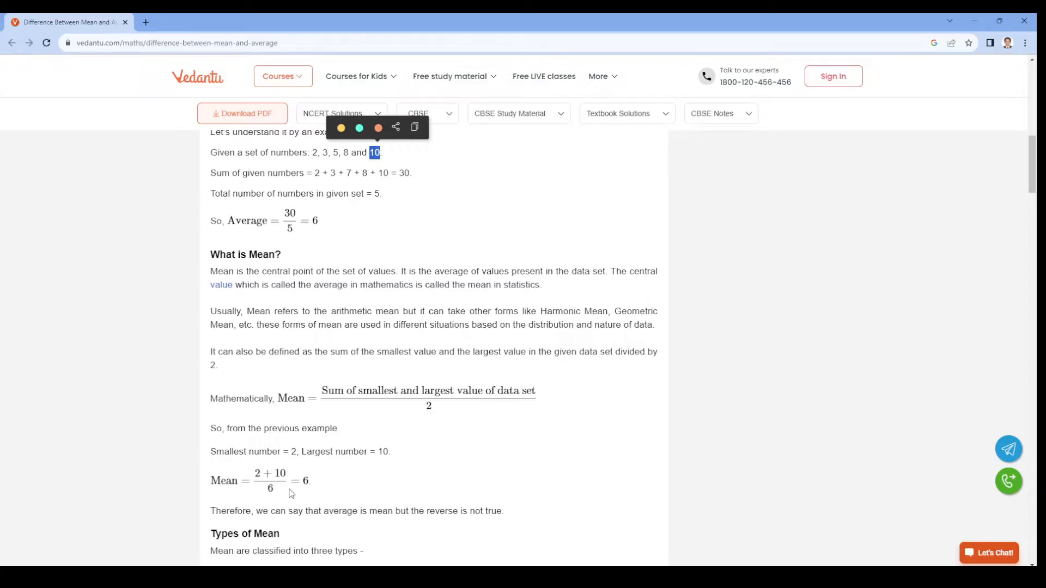
scroll(283, 447, up, 1)
drag(223, 325, 356, 324)
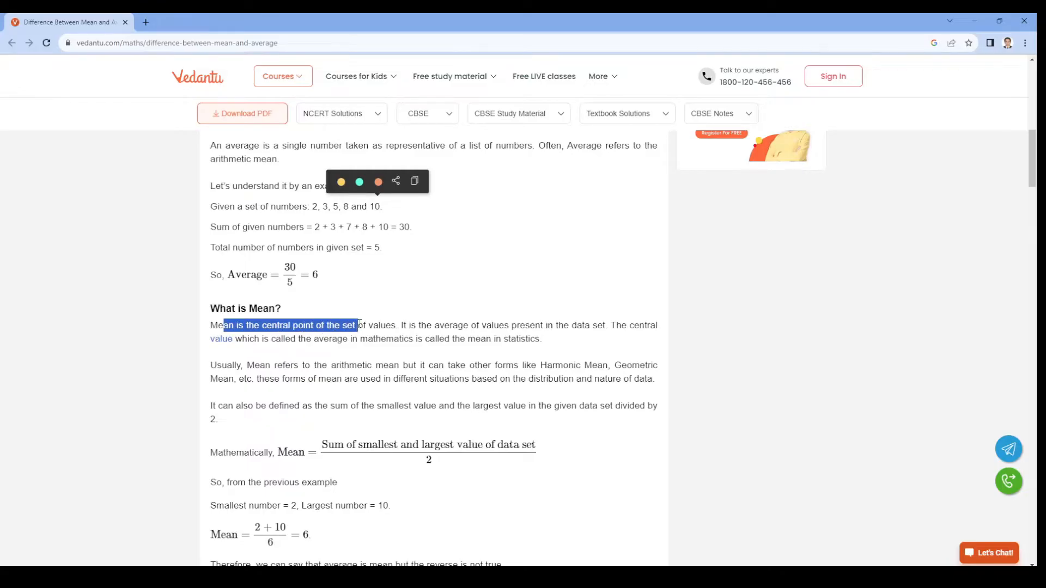
scroll(359, 324, up, 3)
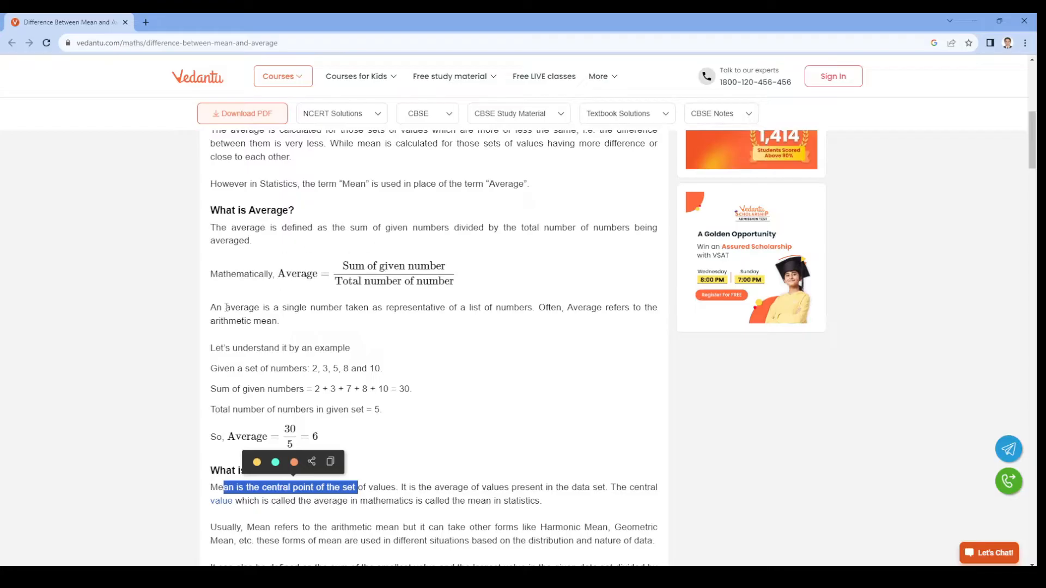
drag(225, 308, 501, 308)
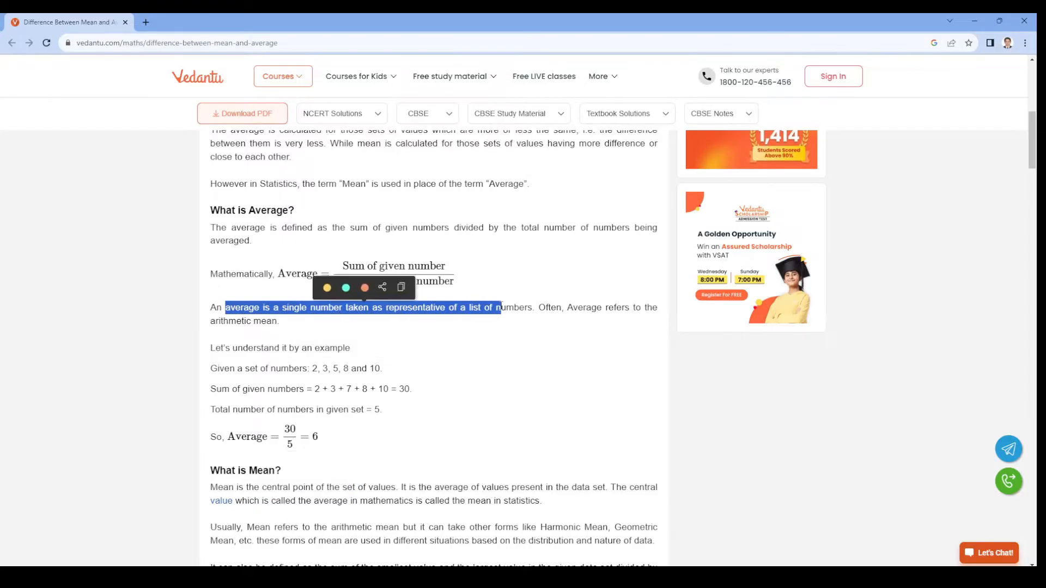
click(481, 337)
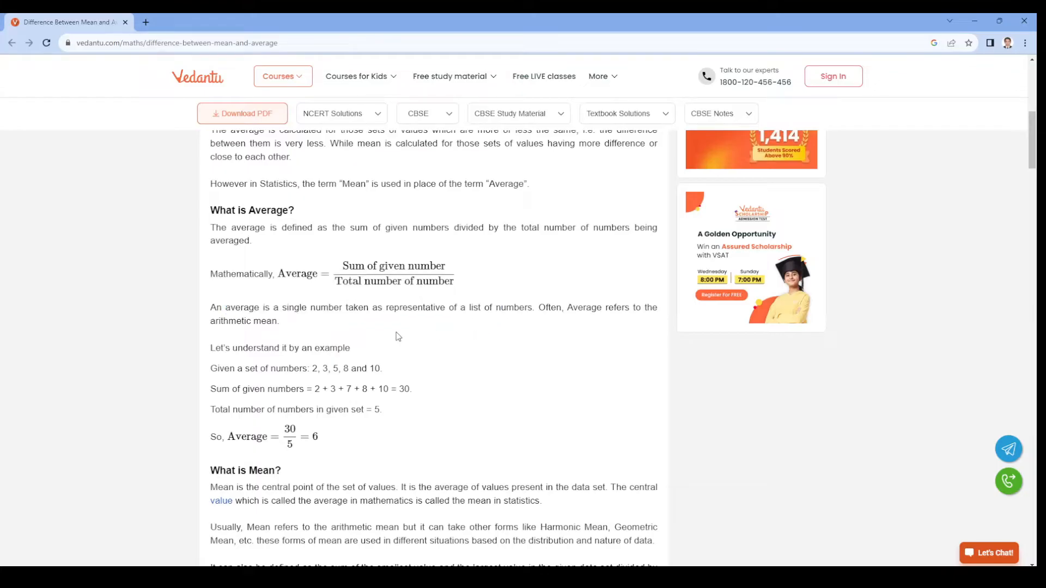
- Review the types of mean and the table of differences between average and mean
scroll(398, 336, down, 2)
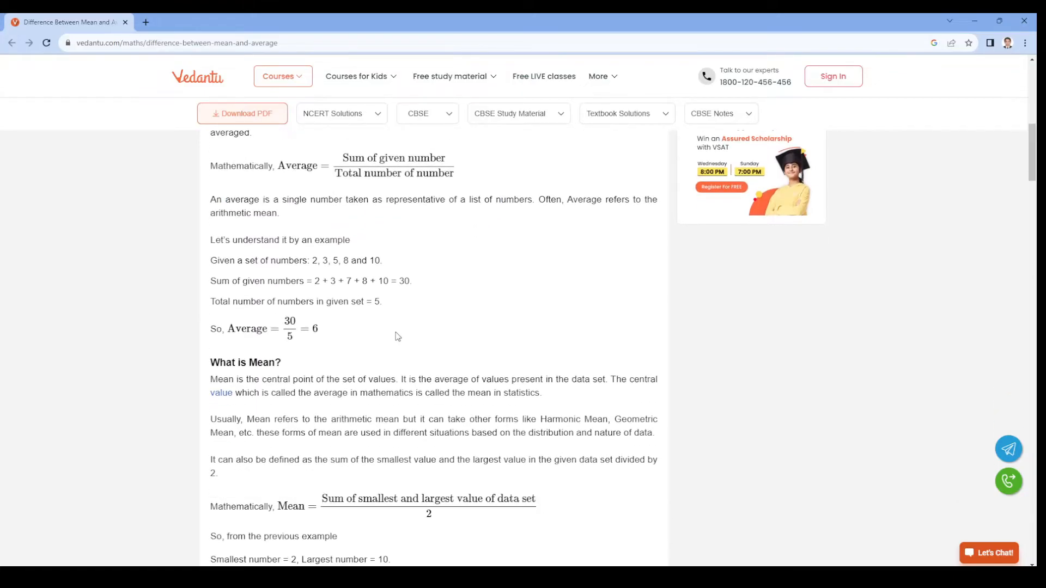
scroll(398, 337, down, 2)
scroll(393, 414, down, 3)
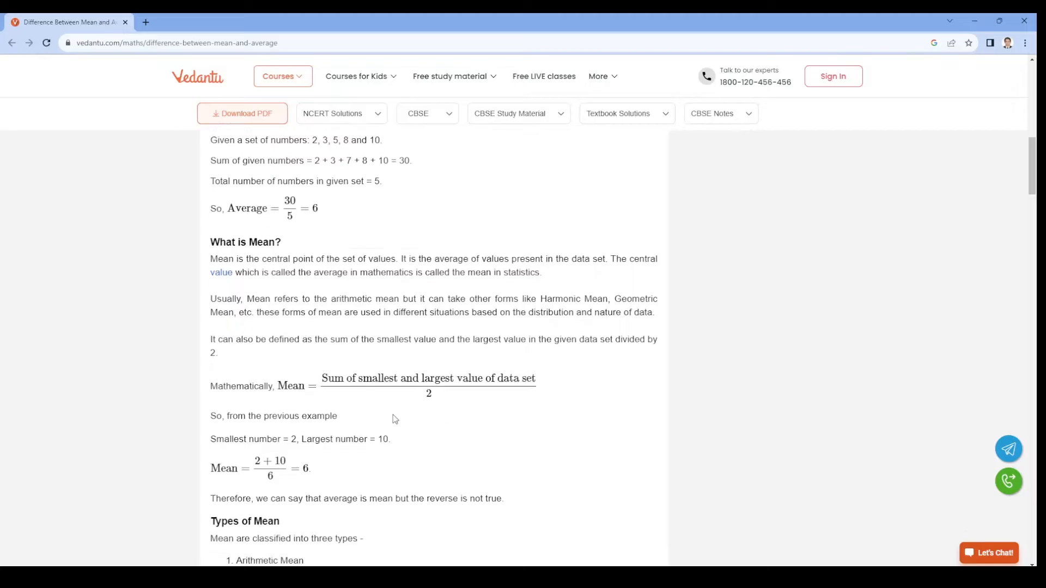
scroll(254, 362, down, 2)
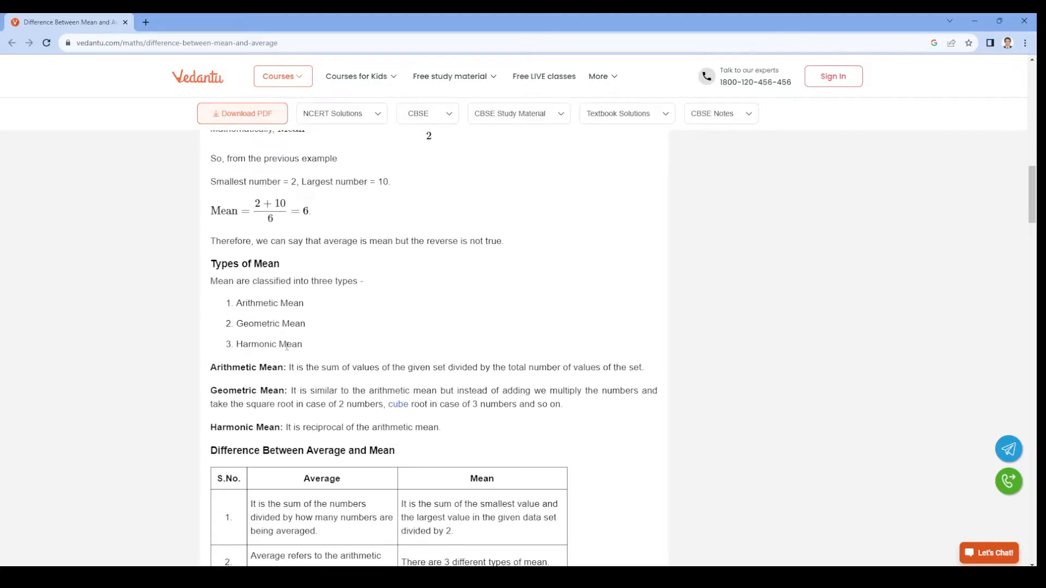
- Switch to the marketing_data workbook in Excel and insert two blank columns before Kidhome on the marketing_data sheet
click(748, 535)
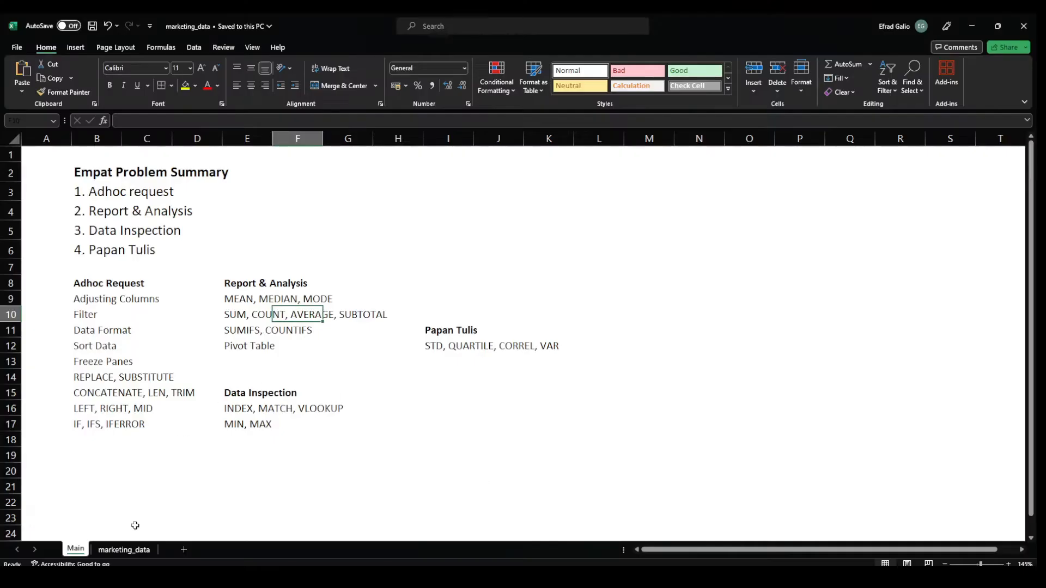
click(128, 550)
click(267, 135)
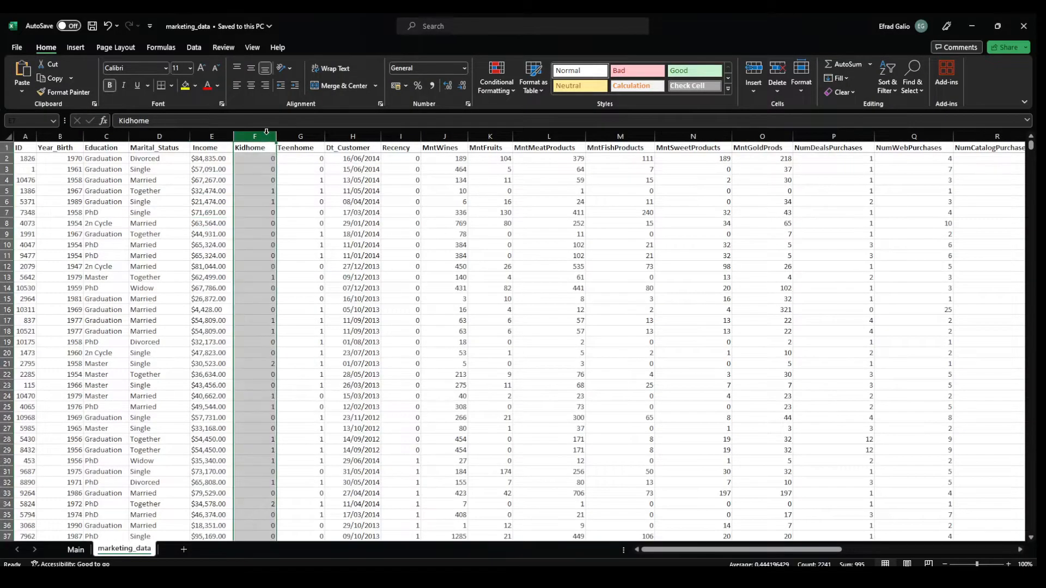
right_click(266, 133)
click(290, 236)
right_click(257, 136)
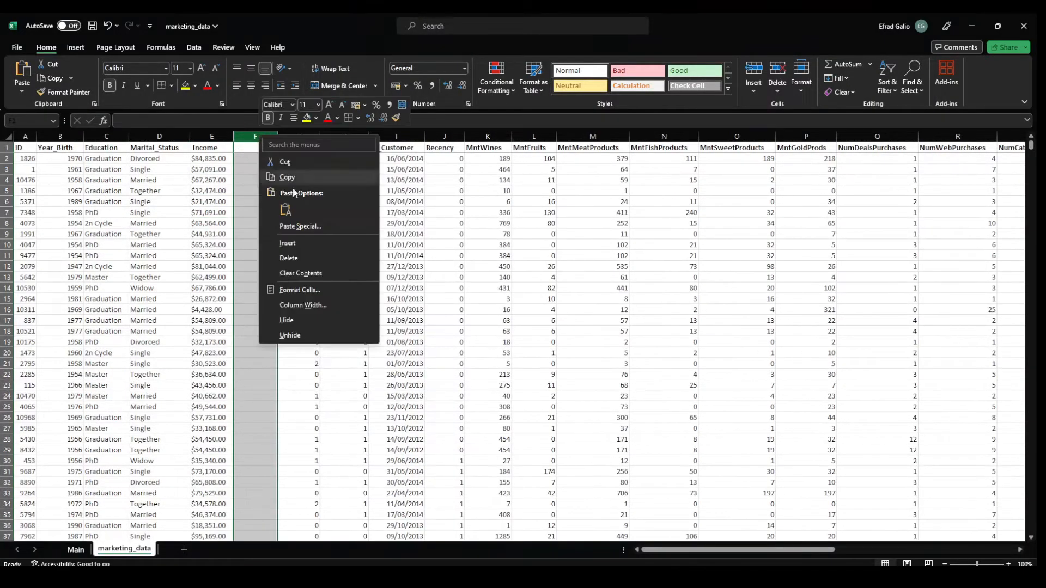
click(288, 243)
click(293, 166)
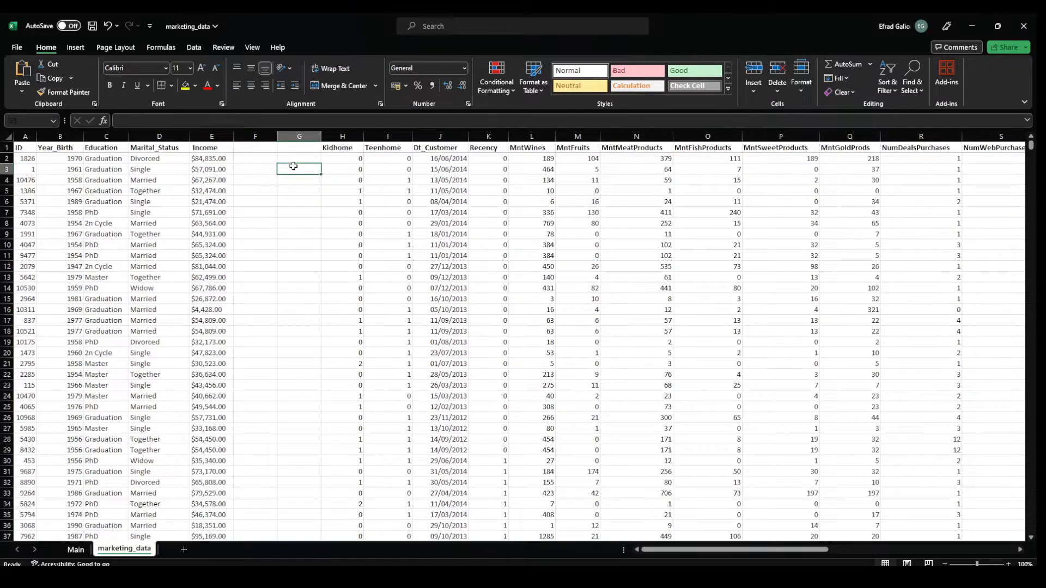
text(=mean)
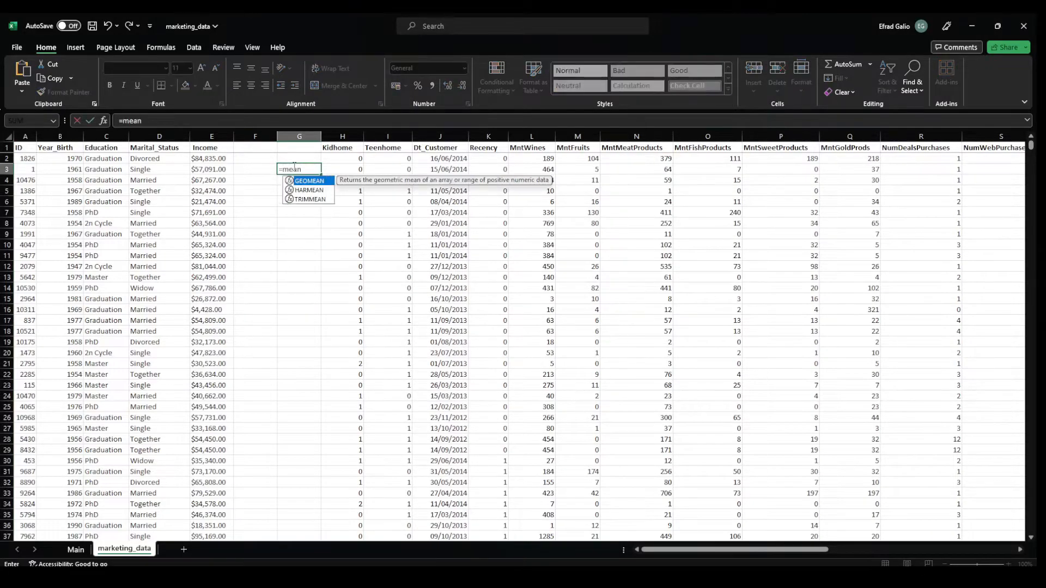
key(Down)
key(Down)
key(BackSpace)
key(BackSpace)
key(BackSpace)
key(BackSpace)
- Enter =AVERAGE(E2:E135) in cell G3 to average the Income values, and check the resulting cell
text(average)
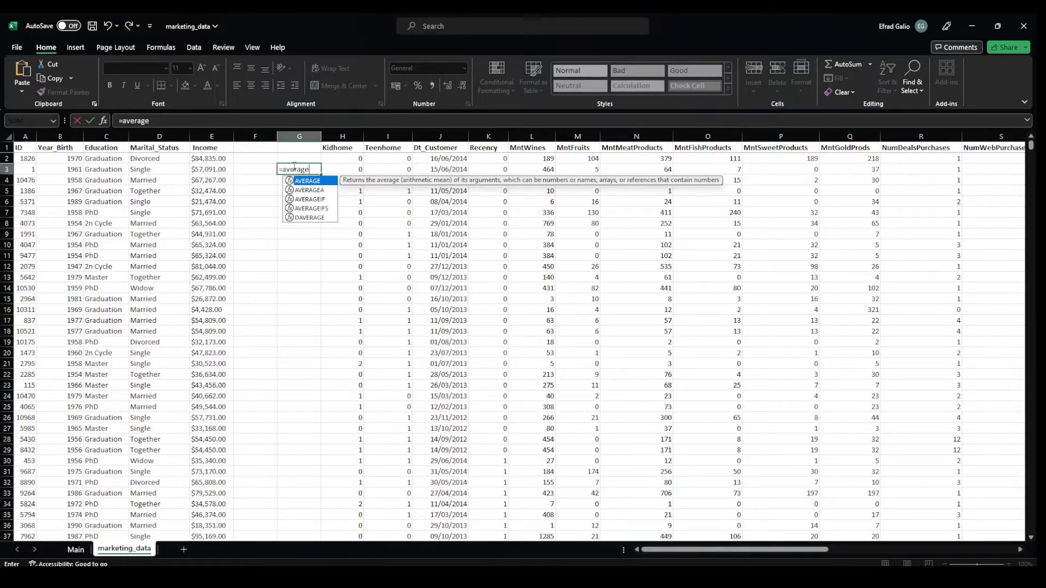
key(Tab)
click(218, 161)
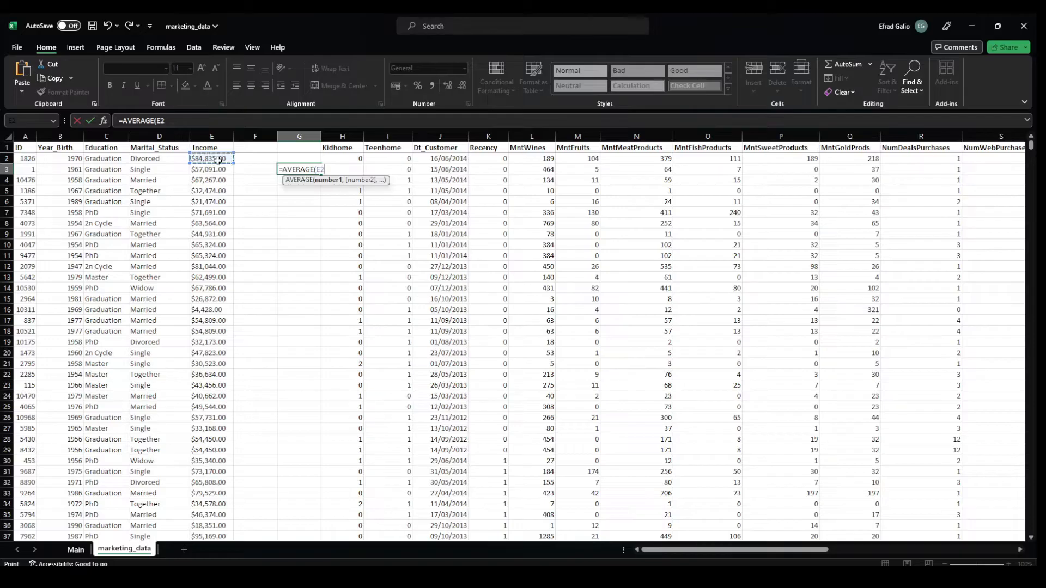
key(ctrl+shift+Down)
key(Return)
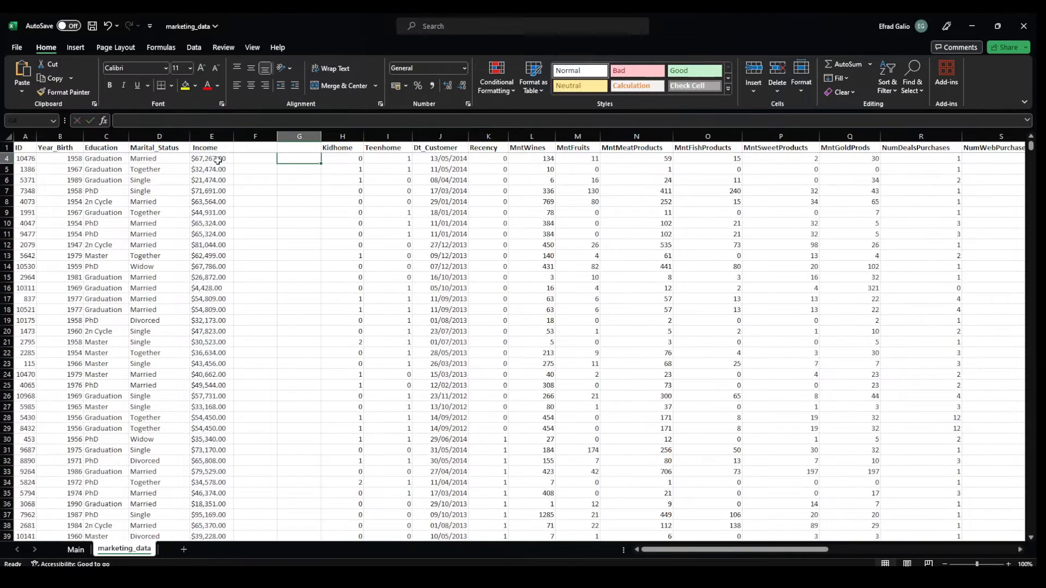
scroll(285, 176, up, 1)
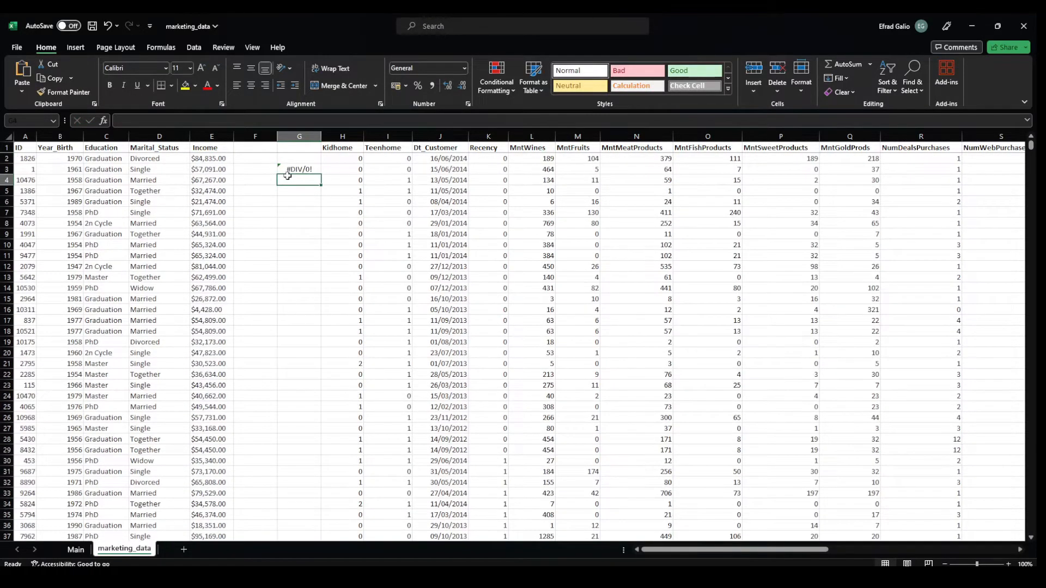
click(288, 171)
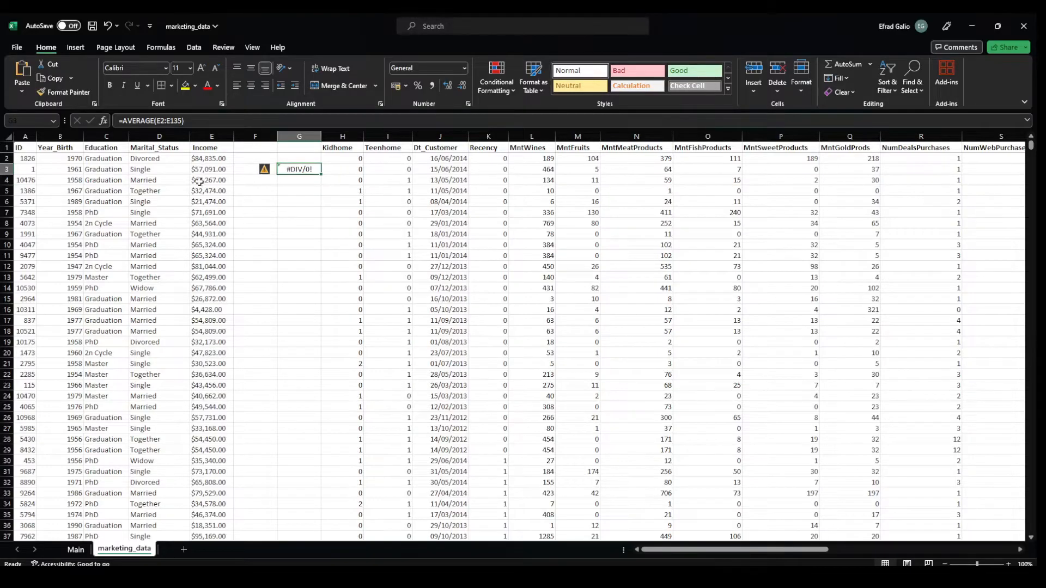
- Add filters to the header row and inspect the Income filter list down to its last entries without filtering
click(197, 151)
key(ctrl+shift+l)
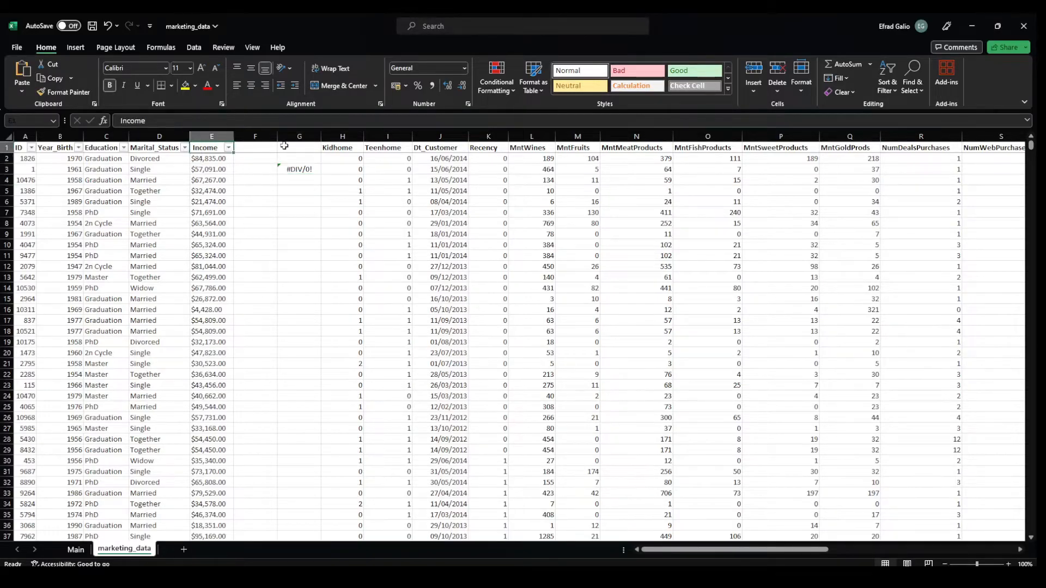
click(228, 149)
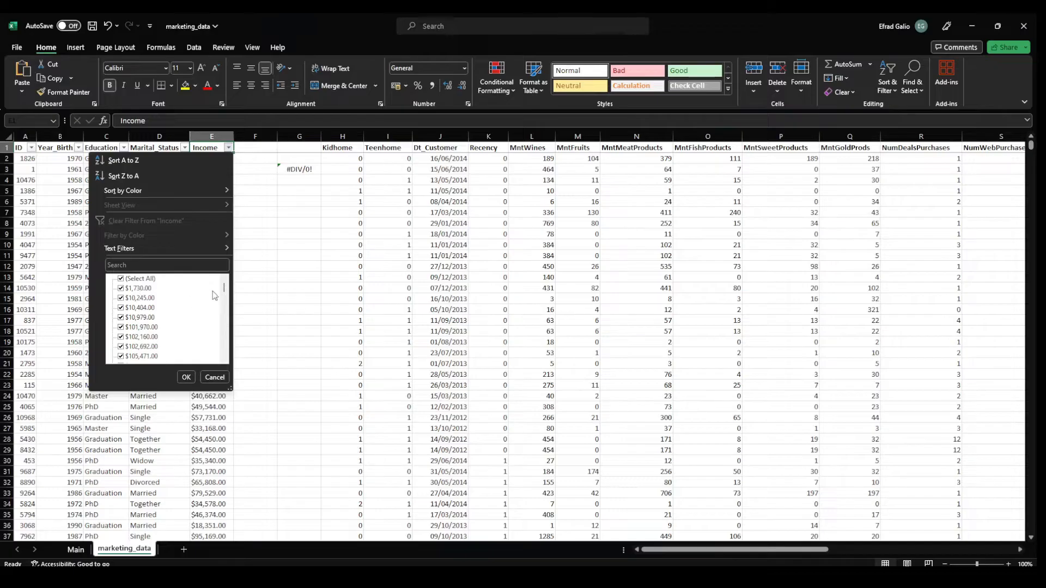
drag(226, 291, 227, 360)
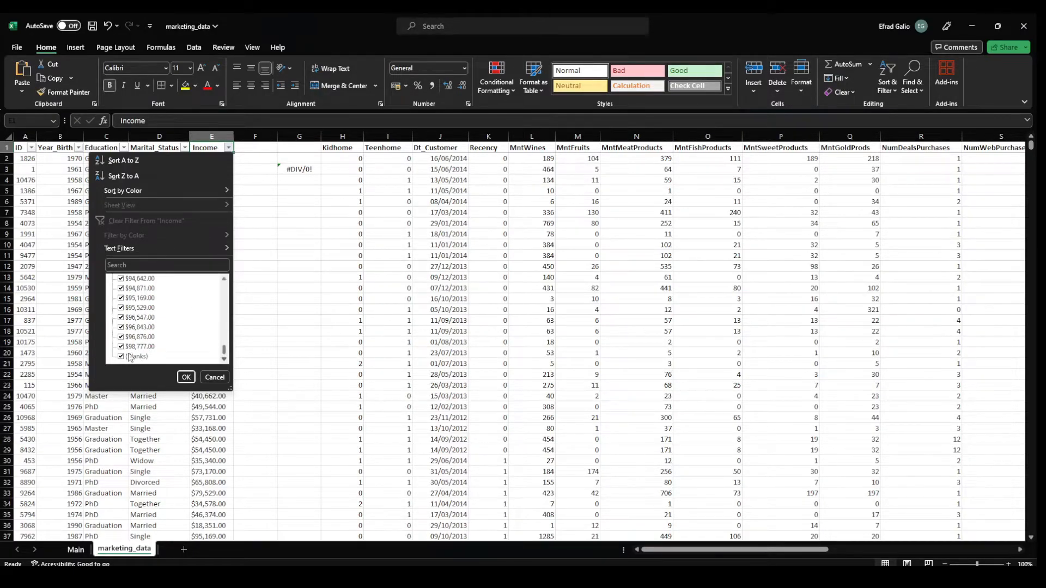
click(212, 378)
- Check the number format options for the whole Income column without changing its format
click(218, 136)
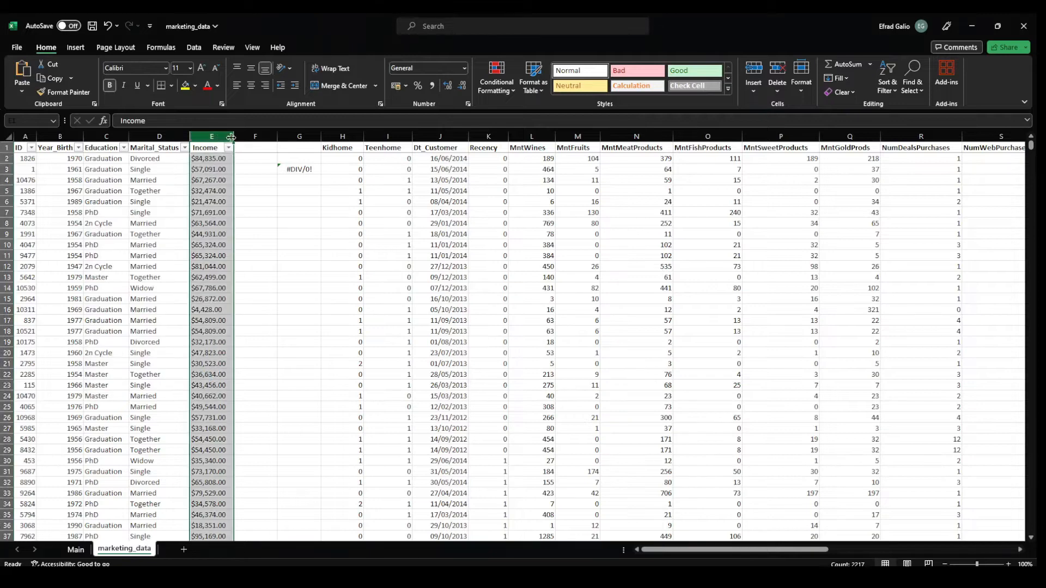
click(464, 68)
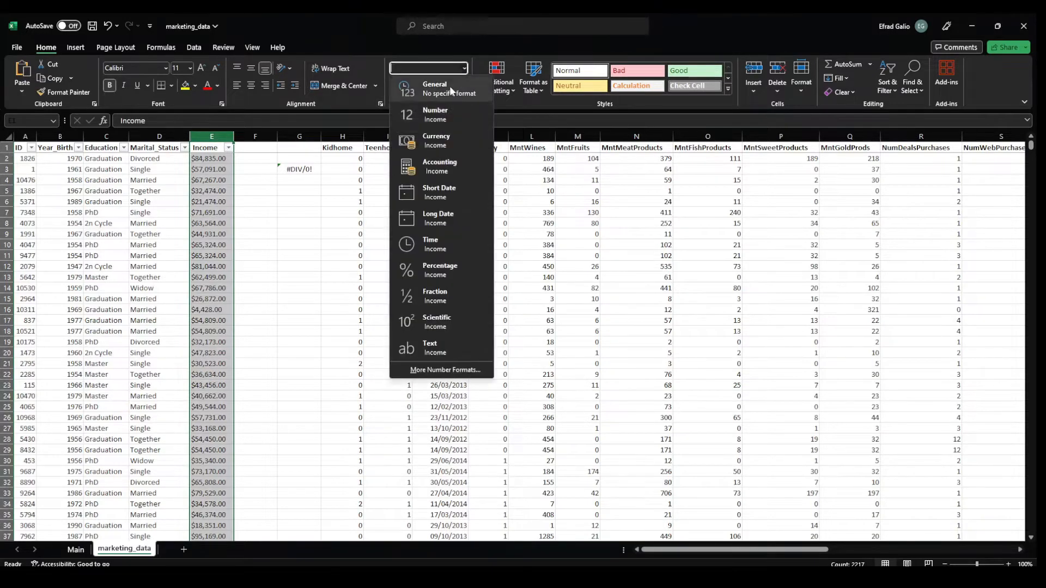
click(248, 163)
- Enter =MID(E2,2,LEN(E2)-1) in cell F2 to extract the income value without its dollar sign
click(244, 161)
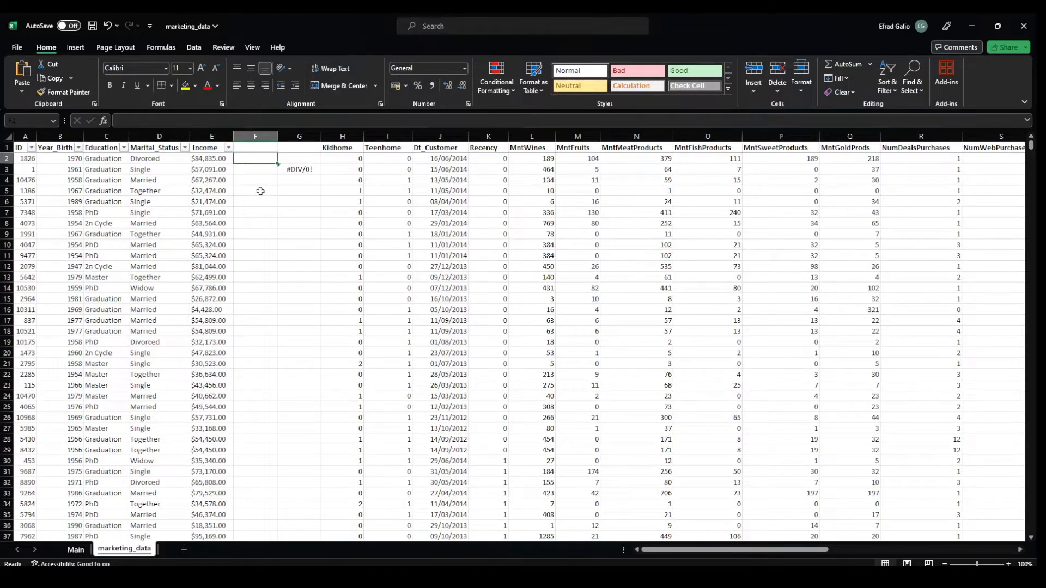
text(=)
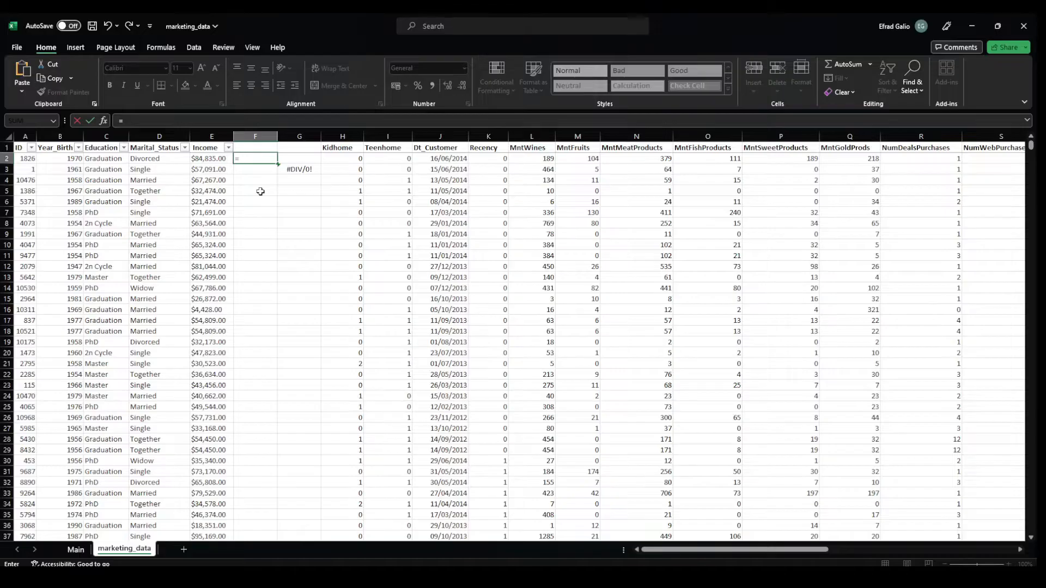
text(mid)
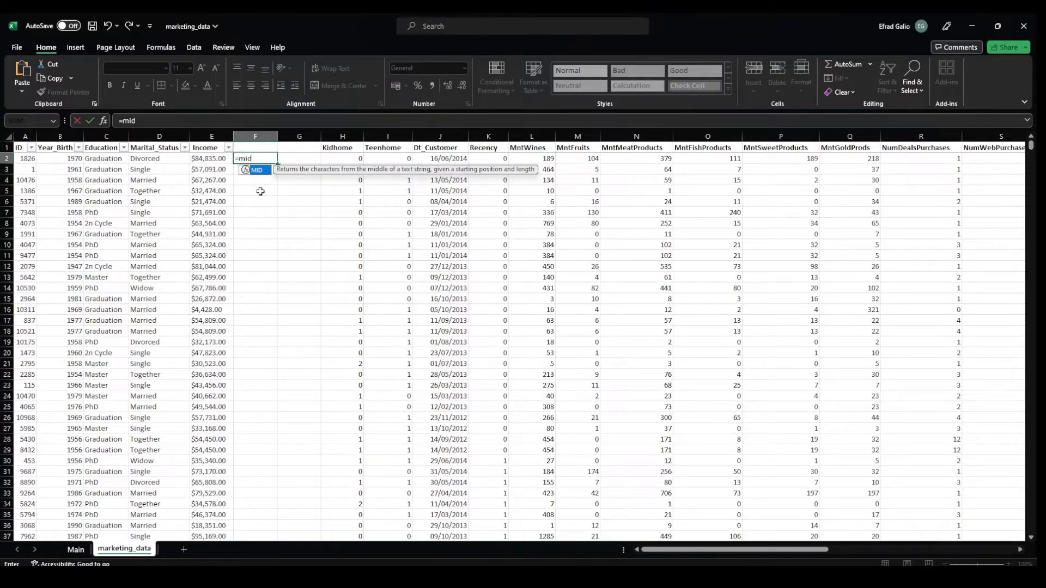
key(Tab)
click(219, 160)
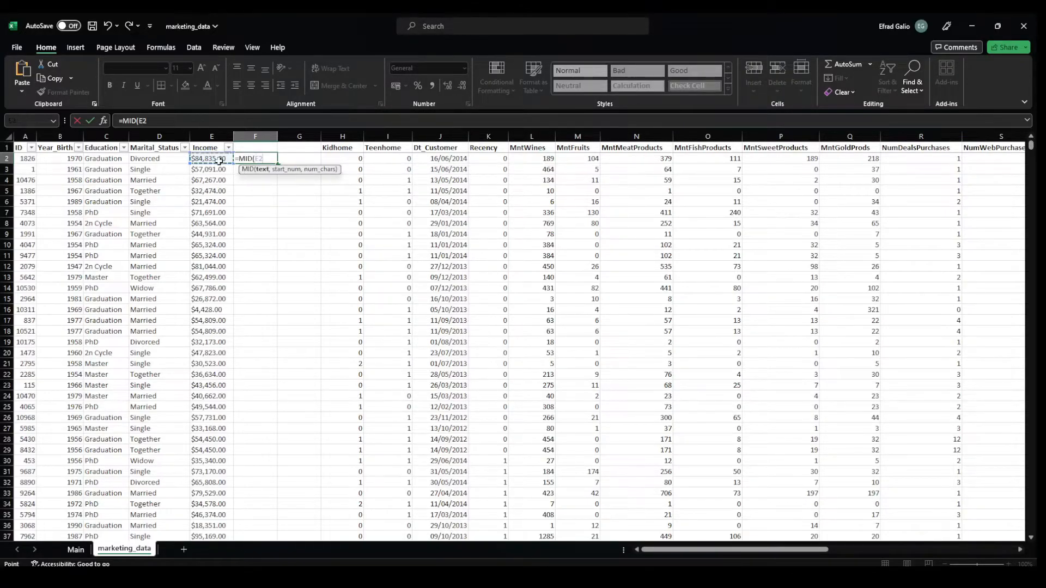
text(,2)
text(,)
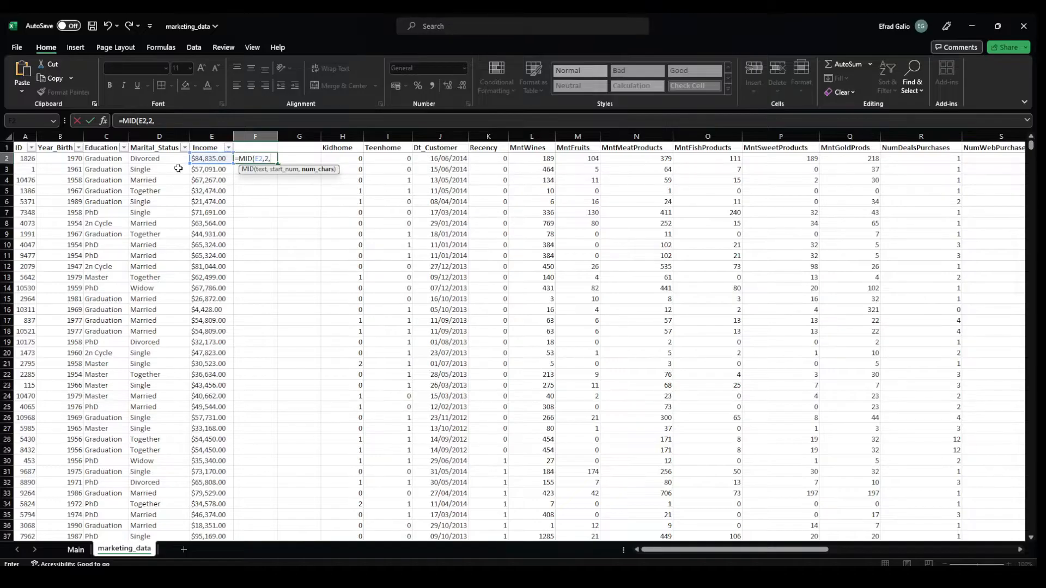
text(LEN()
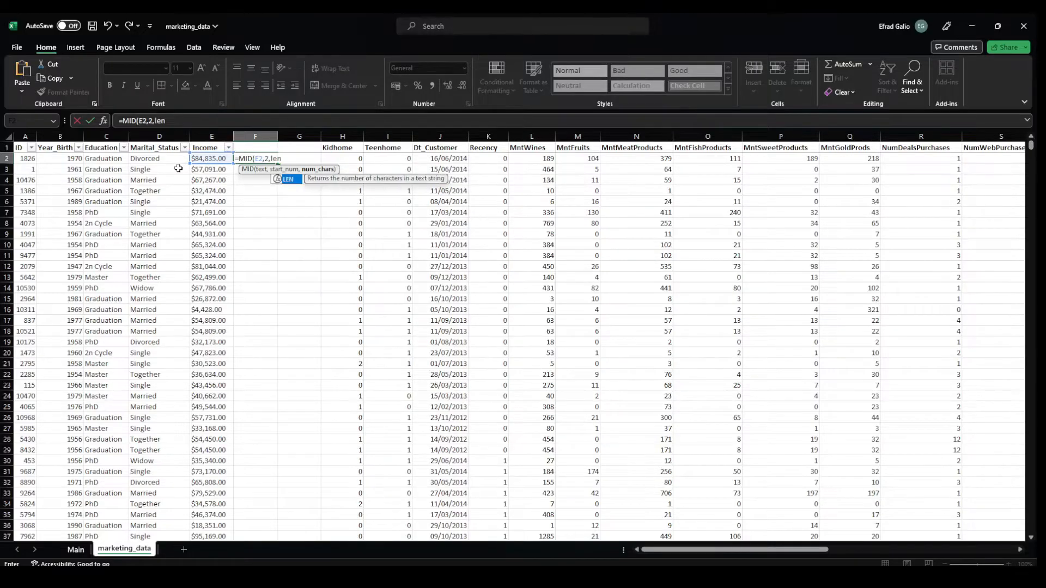
click(209, 161)
text())
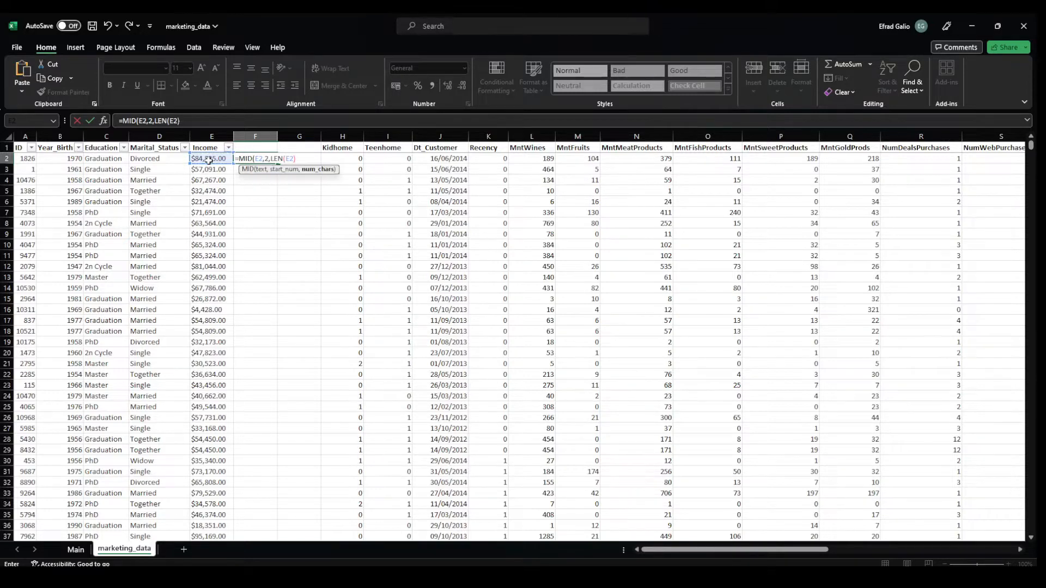
text(-1))
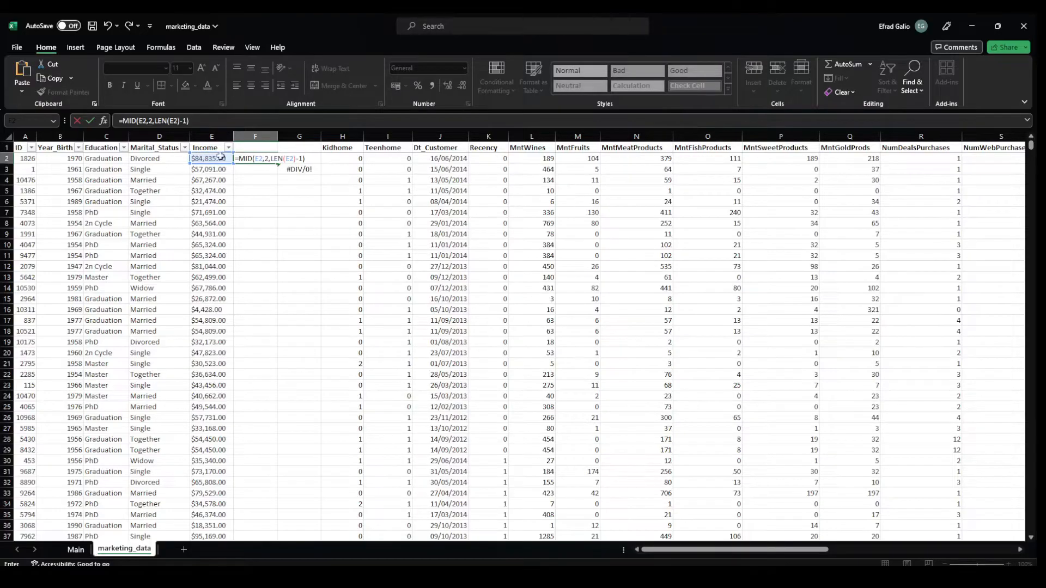
key(Return)
- Fill the MID formula down column F, then title the column Income Cleaned and fit its width to the header
click(251, 158)
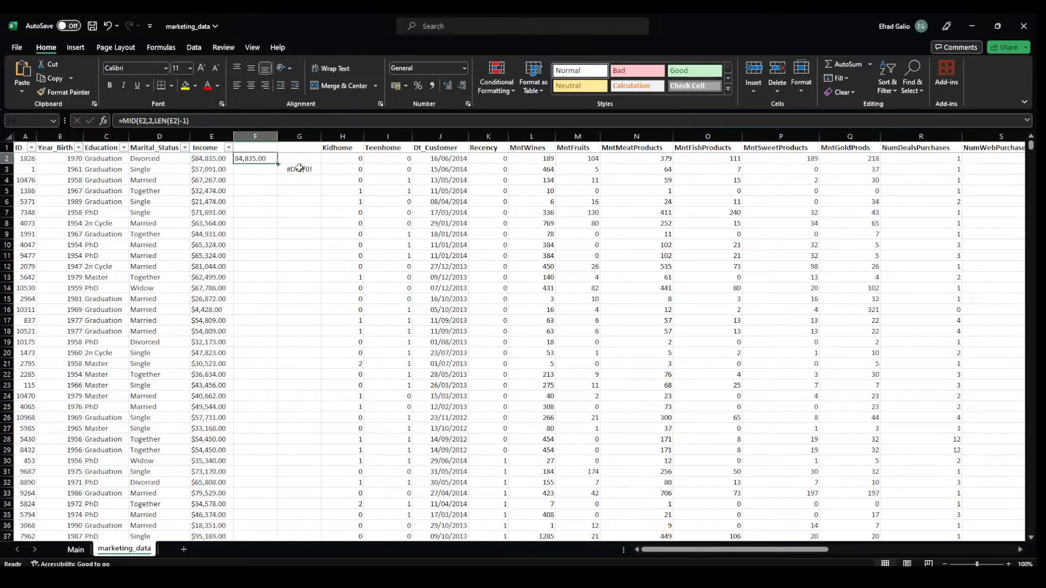
double_click(277, 164)
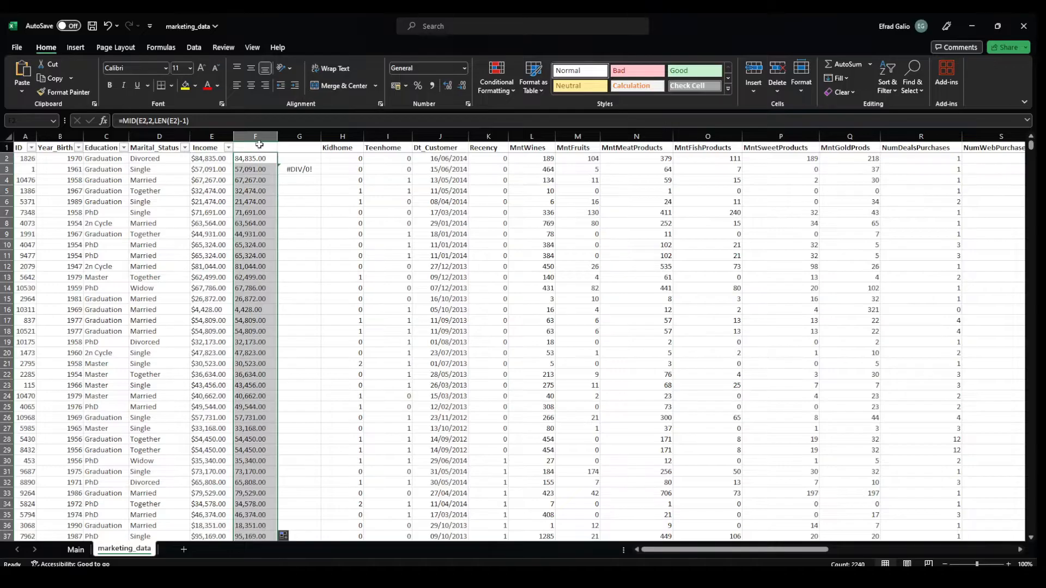
click(259, 146)
text(Incom)
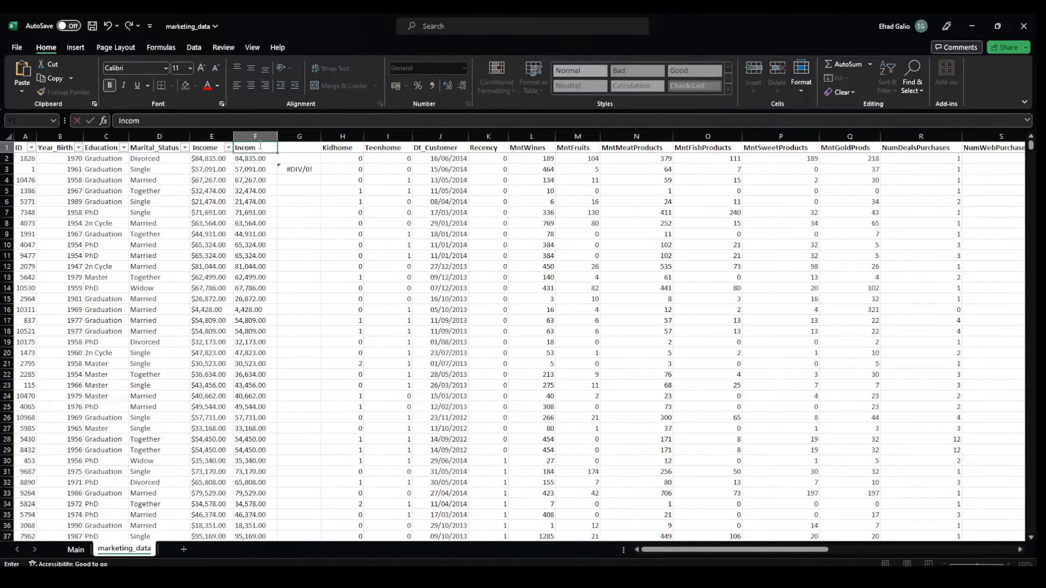
text(e Cleaned)
key(Return)
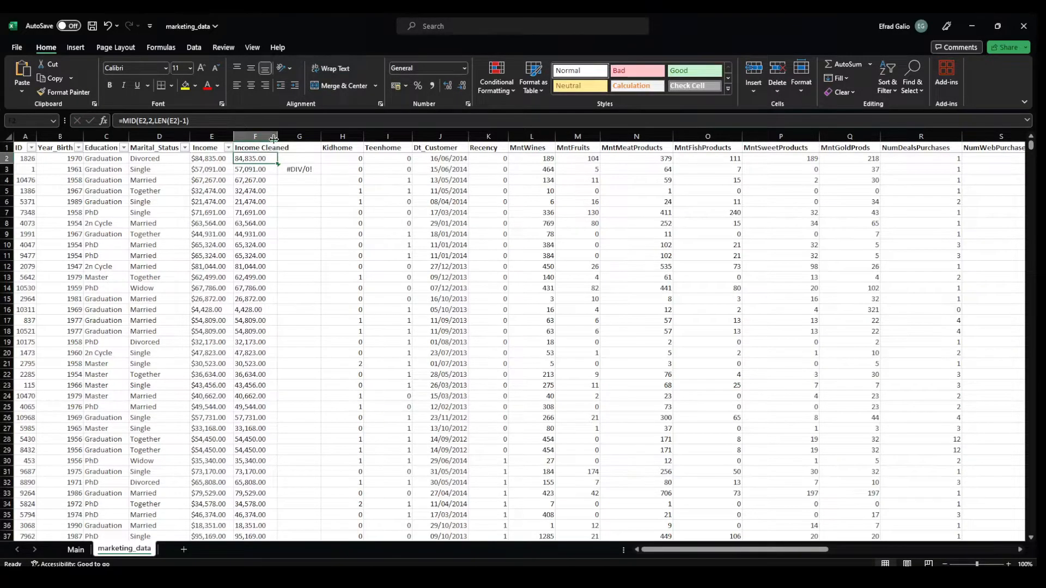
double_click(277, 137)
- Insert one blank column directly after the Income Cleaned column
click(314, 136)
right_click(313, 137)
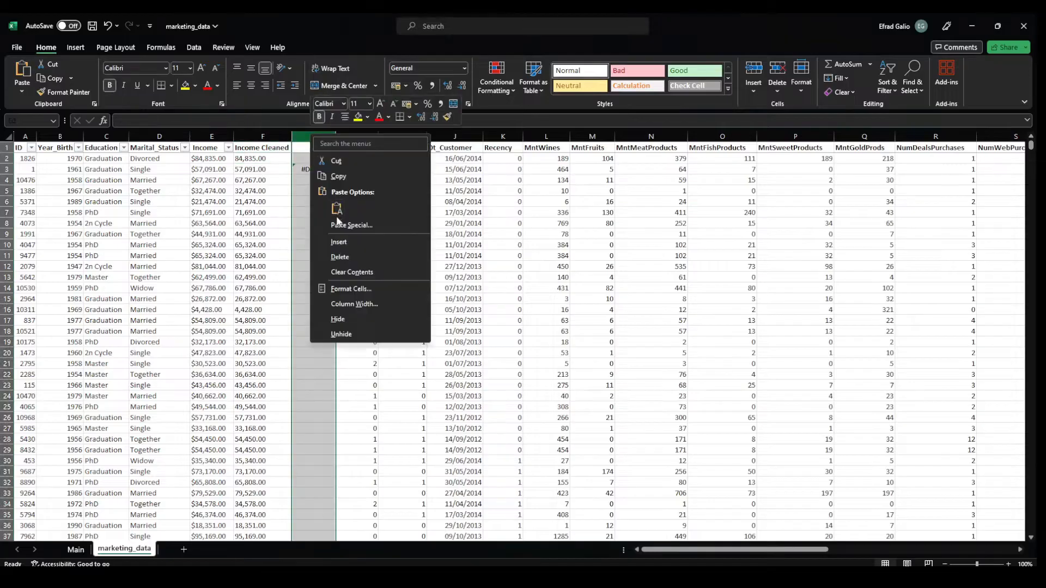
click(339, 242)
- Replace the formulas in the Income Cleaned column with their values by copying the column onto itself as values
click(255, 159)
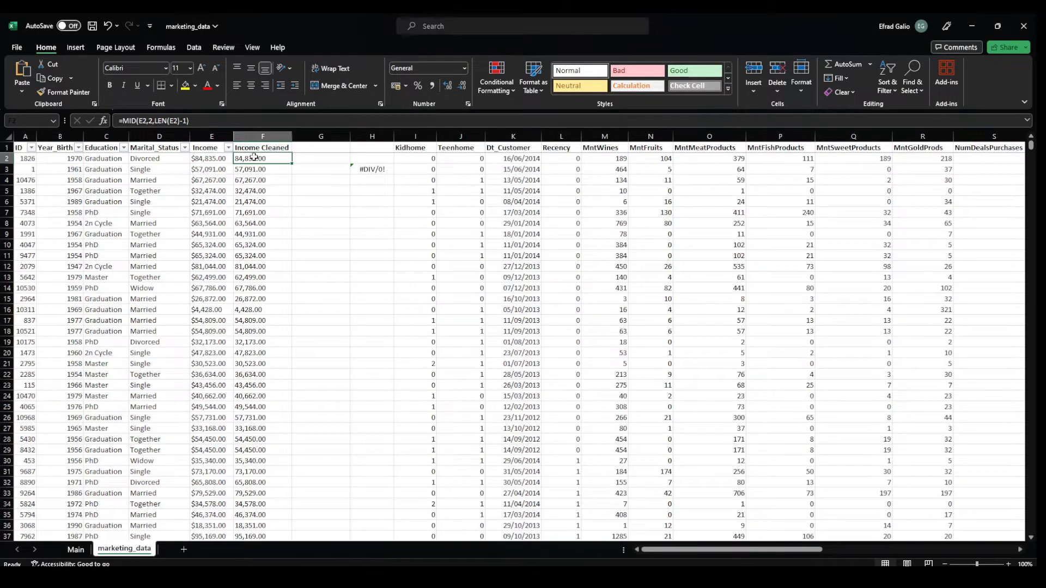
click(256, 136)
key(ctrl+c)
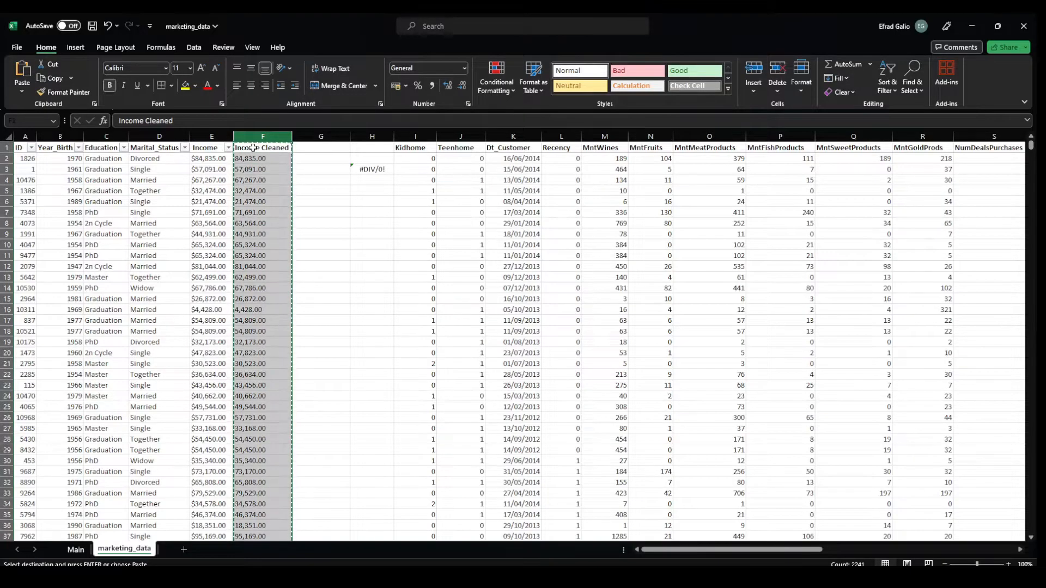
click(253, 148)
right_click(255, 150)
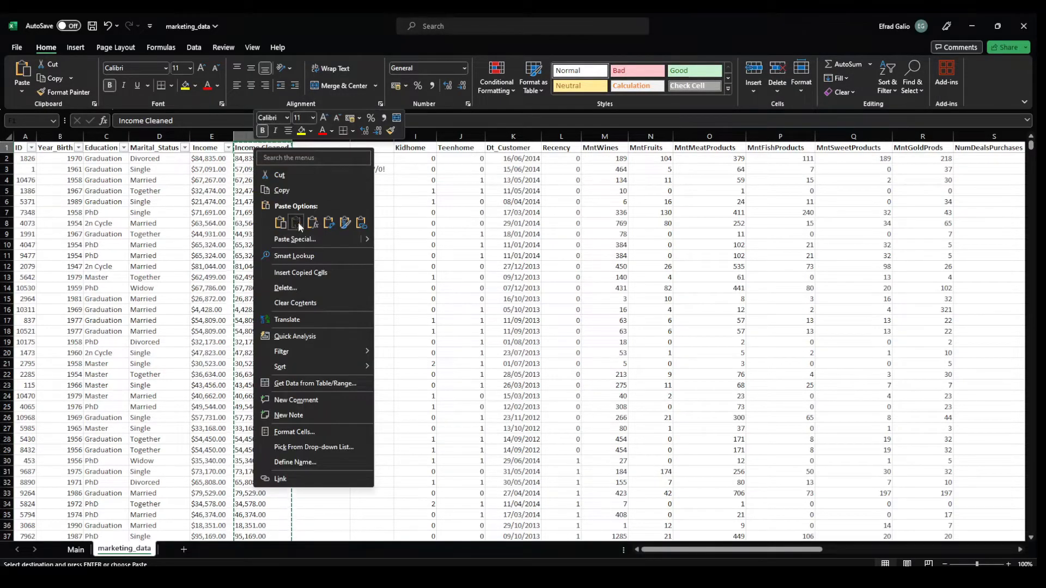
click(299, 222)
key(Escape)
- Convert all the text values in the Income Cleaned column, from F2 down, to numbers and return to its first rows
click(256, 158)
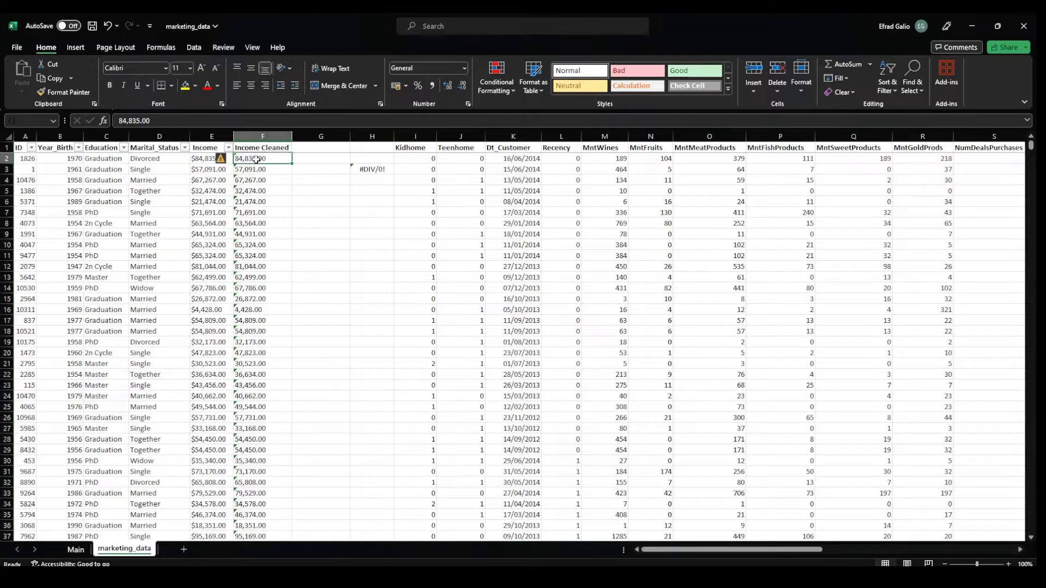
key(ctrl+shift+Down)
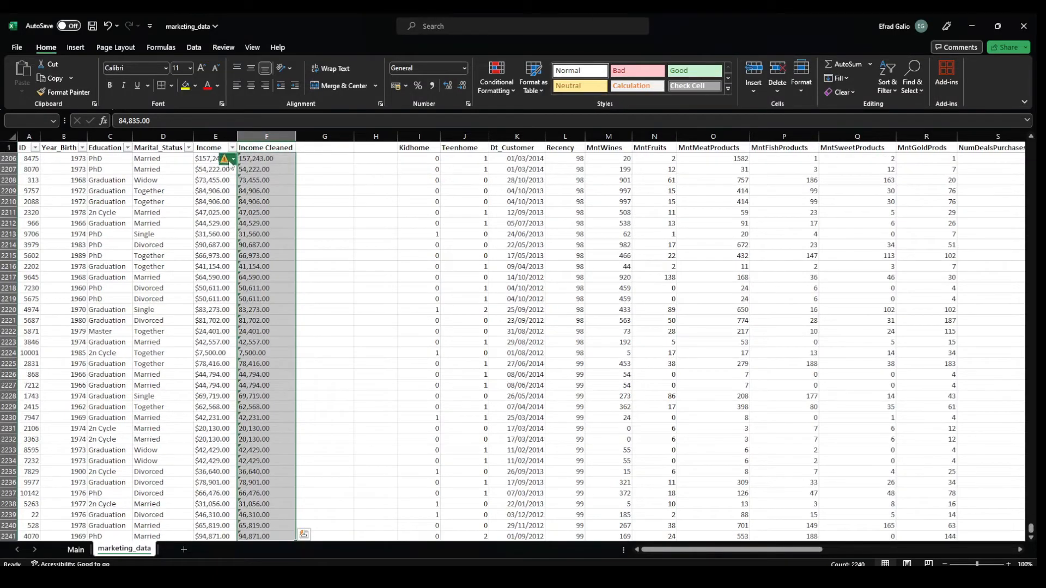
click(225, 160)
click(246, 188)
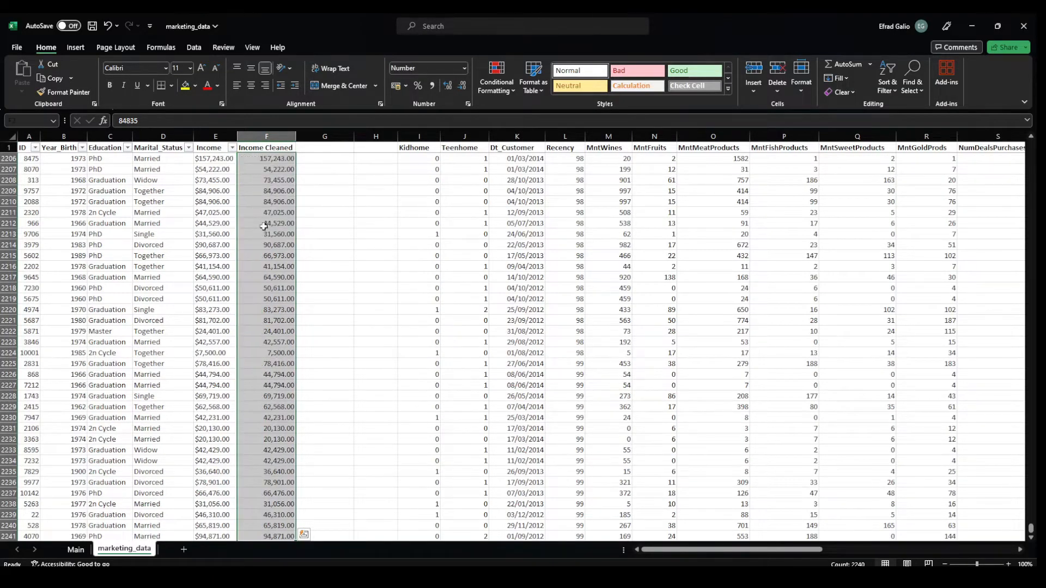
scroll(275, 212, up, 4)
click(276, 203)
key(ctrl+Up)
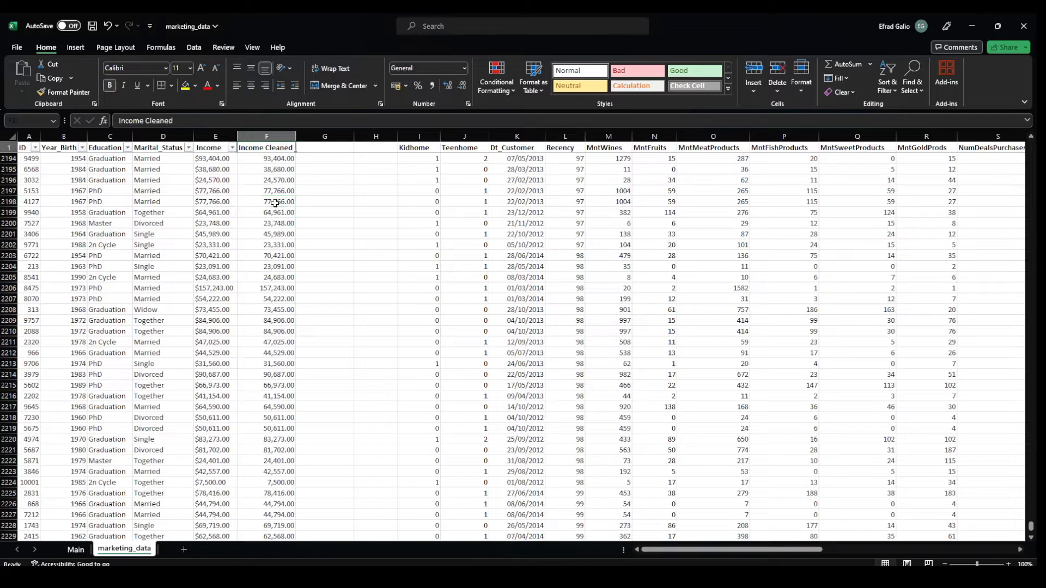
key(Down)
key(Down)
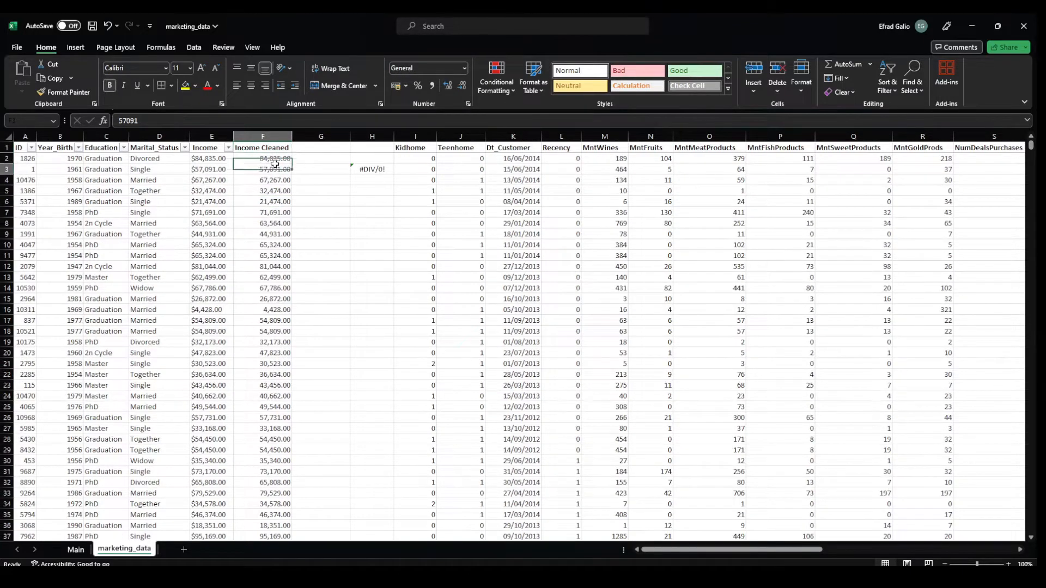
- Replace the formula in cell H3 with =AVERAGE(F2:F2241) to average the cleaned income values
click(322, 169)
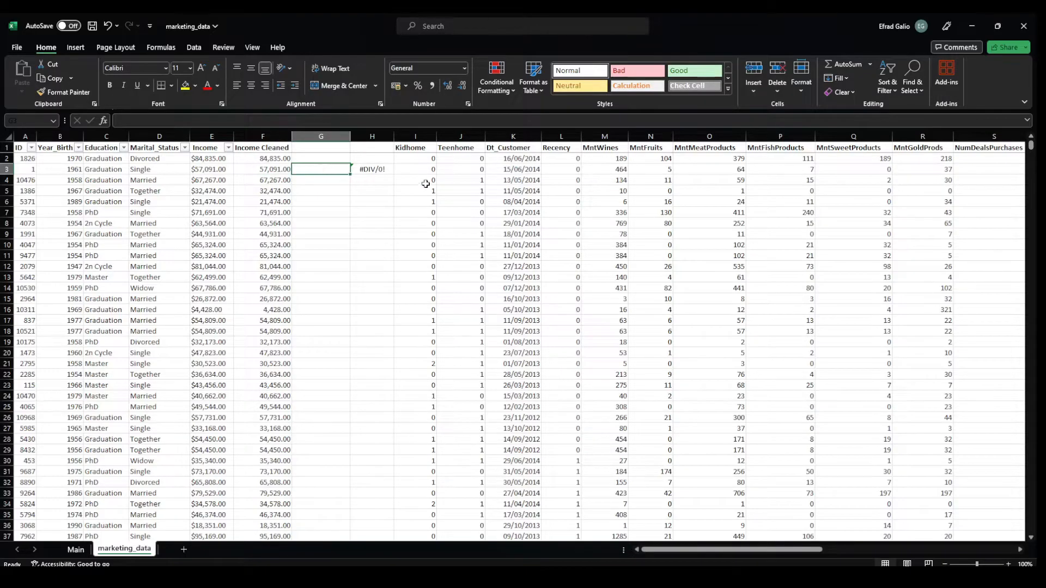
click(383, 171)
text(=A)
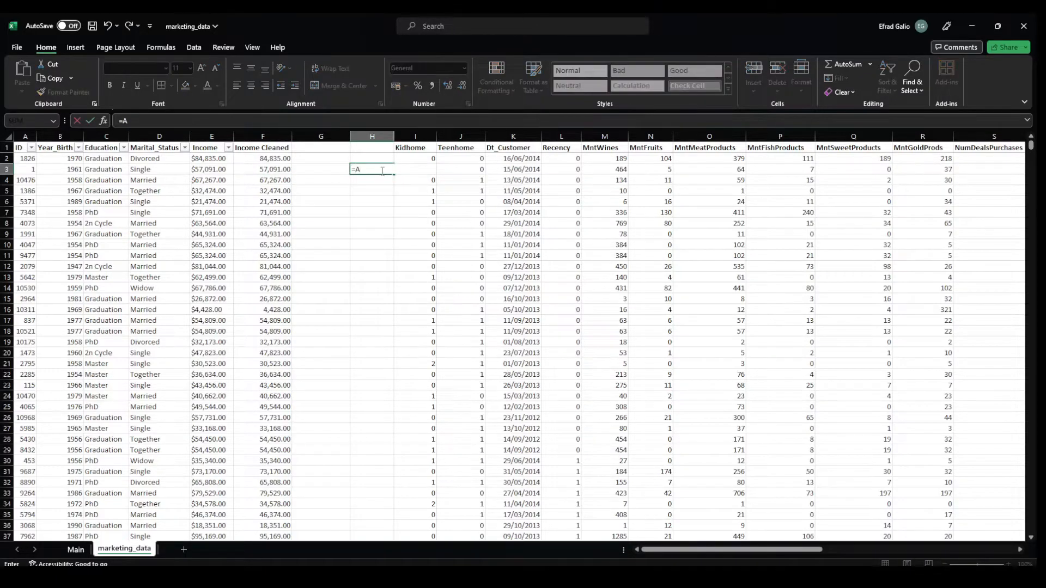
text(VERAGE()
click(273, 160)
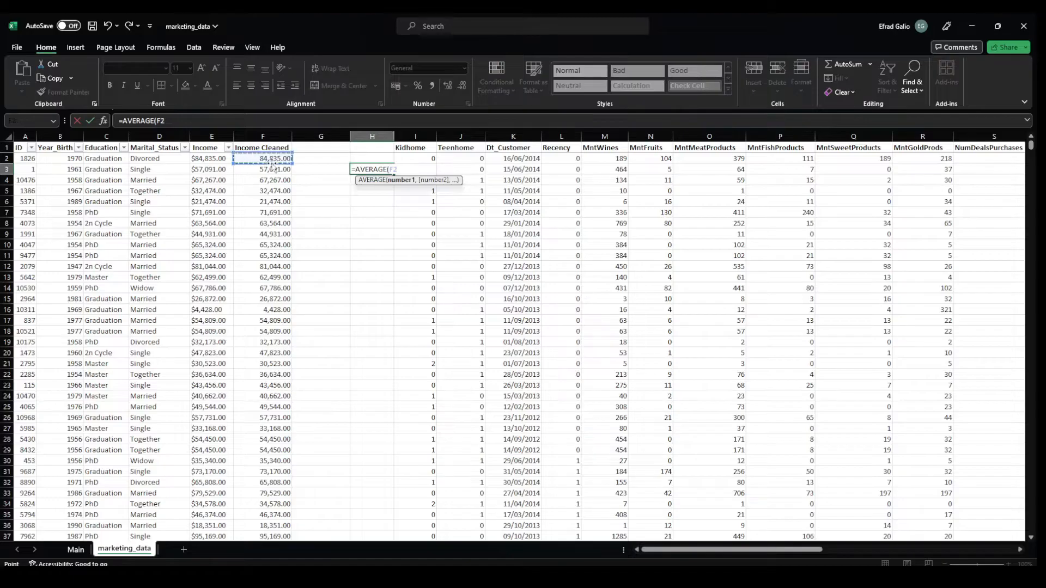
key(ctrl+shift+Down)
key(Return)
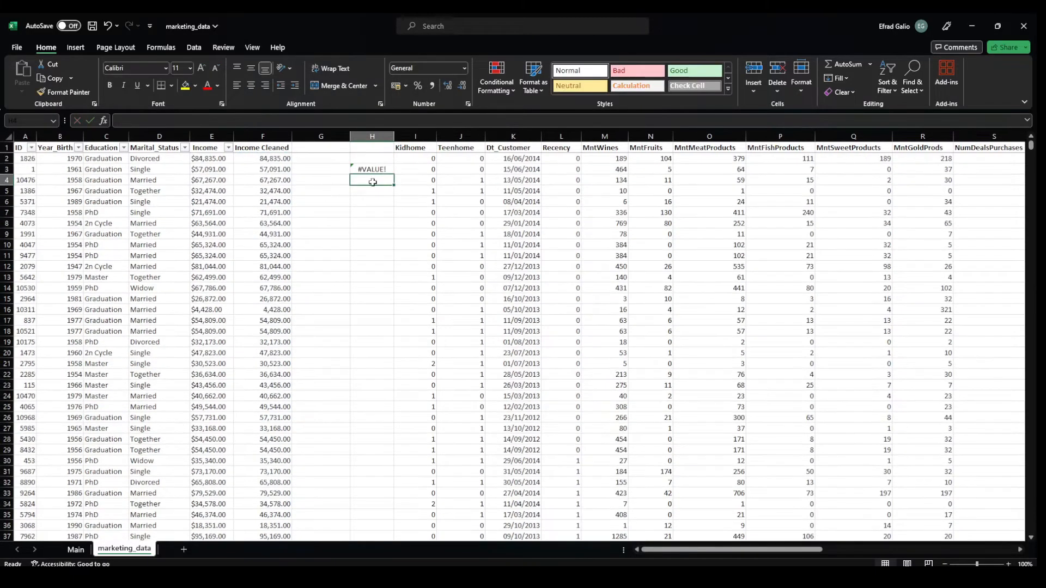
- Check the error options for cell H3 and look through the Income Cleaned column for cells containing errors
click(379, 170)
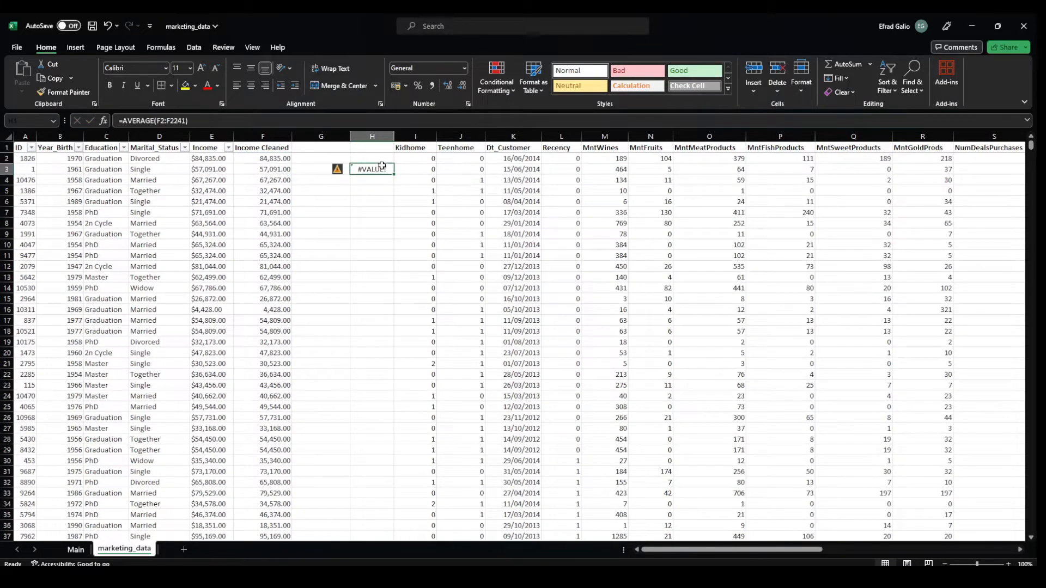
click(338, 171)
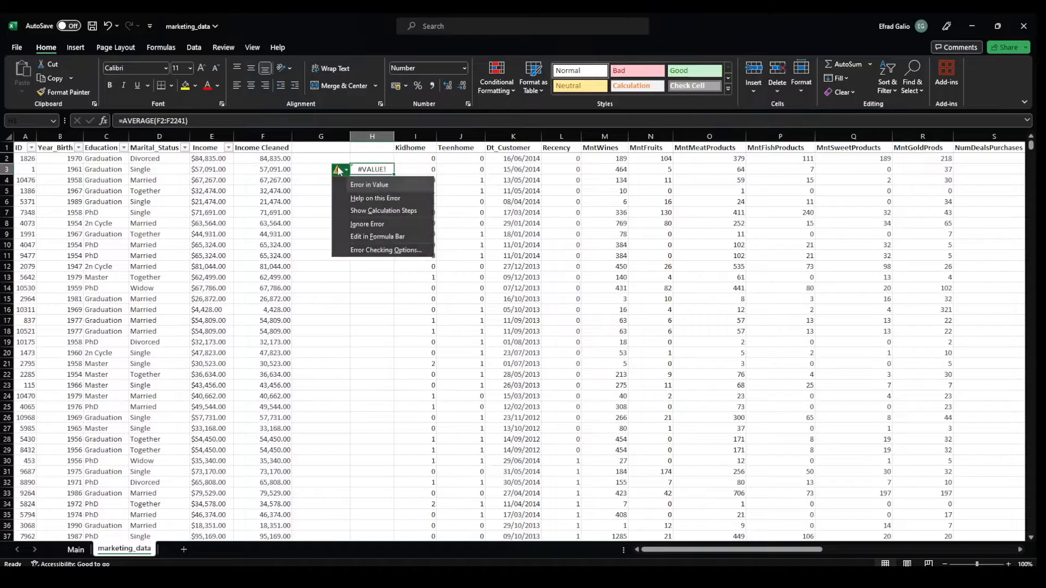
click(288, 184)
scroll(273, 191, down, 20)
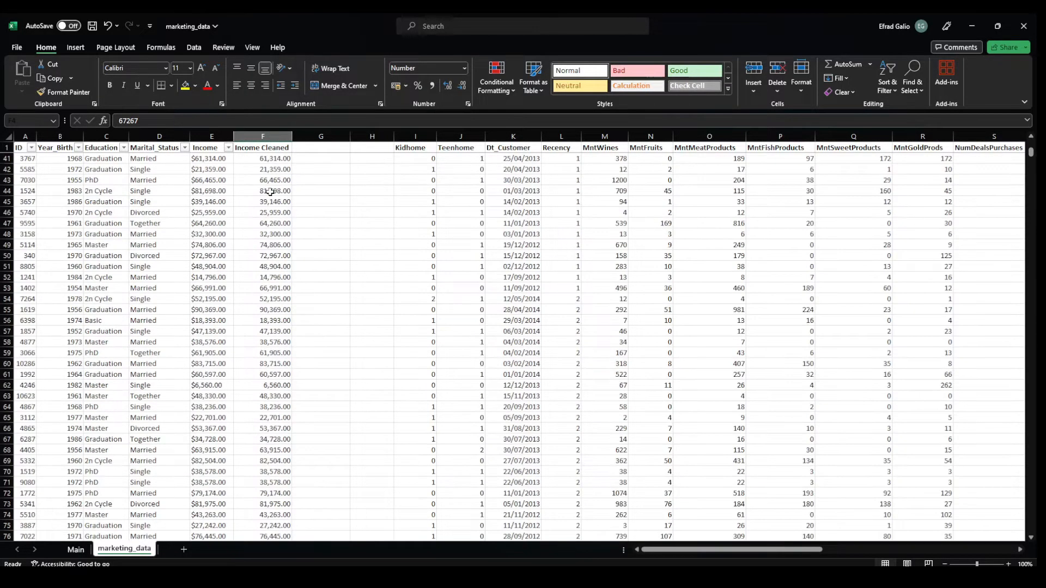
scroll(270, 192, down, 4)
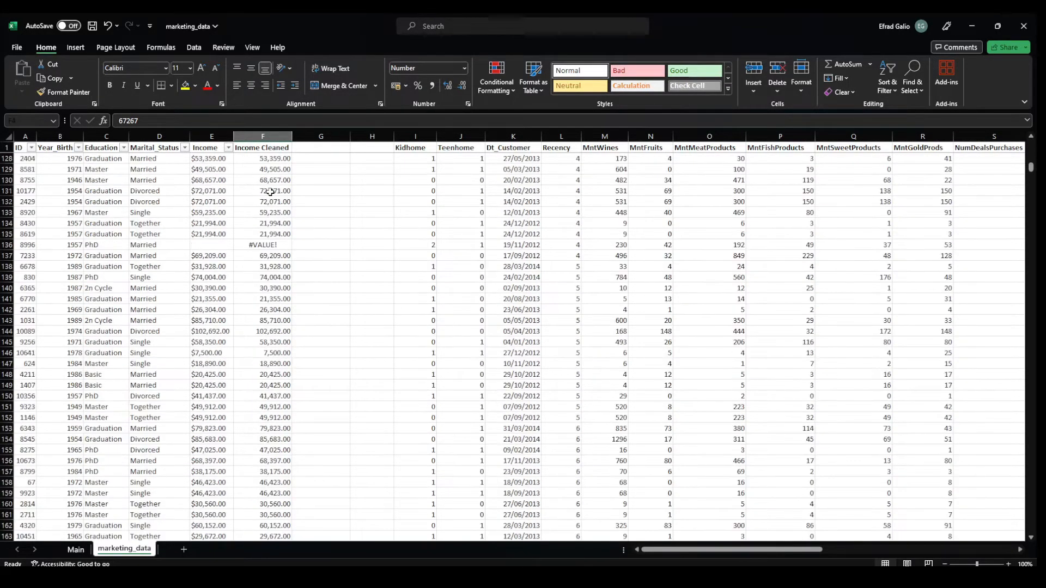
click(266, 245)
scroll(263, 235, up, 5)
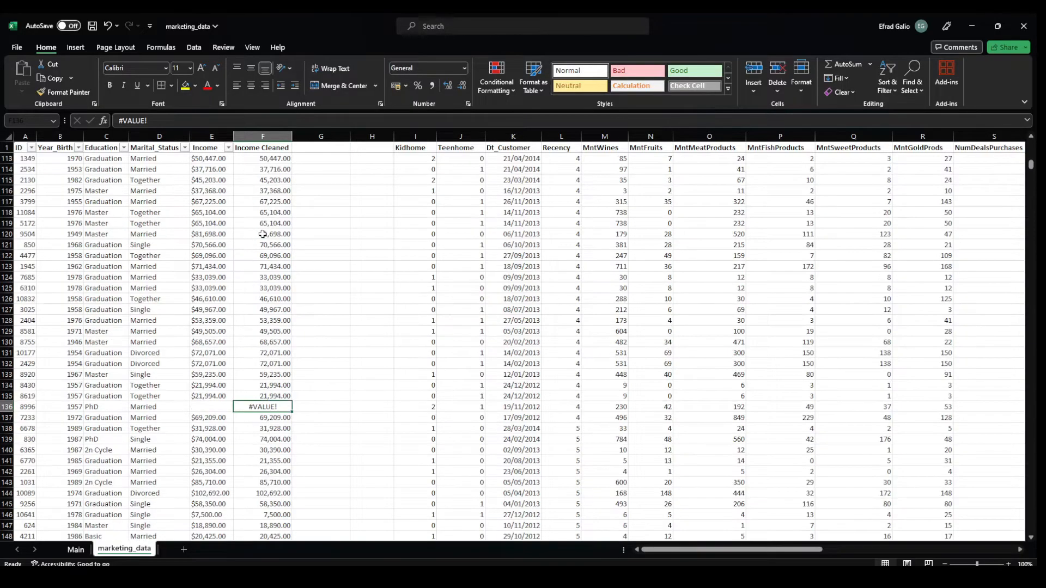
scroll(263, 234, up, 20)
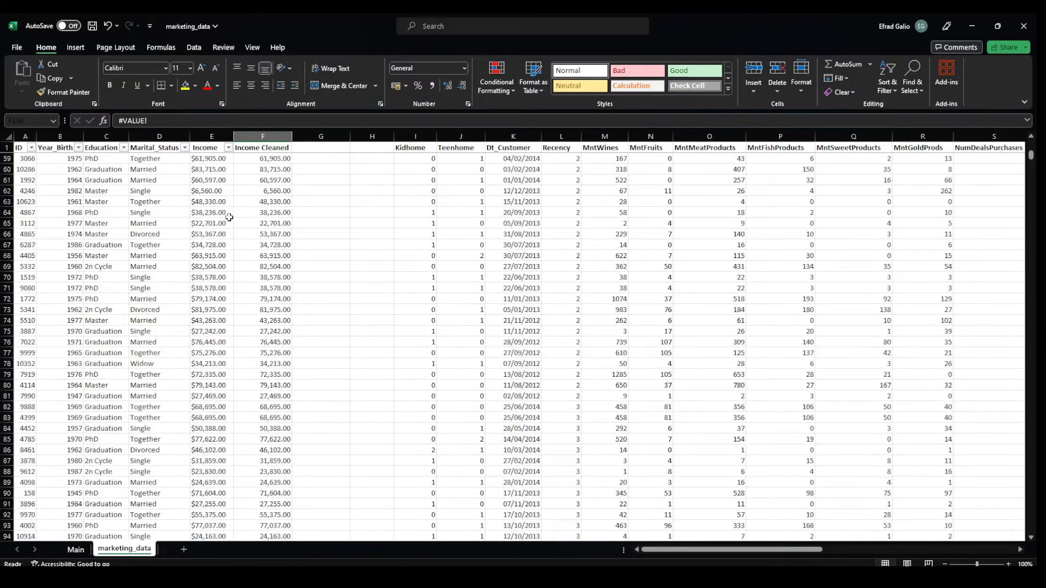
- Filter the Income column to show only the (Blanks) rows
click(210, 149)
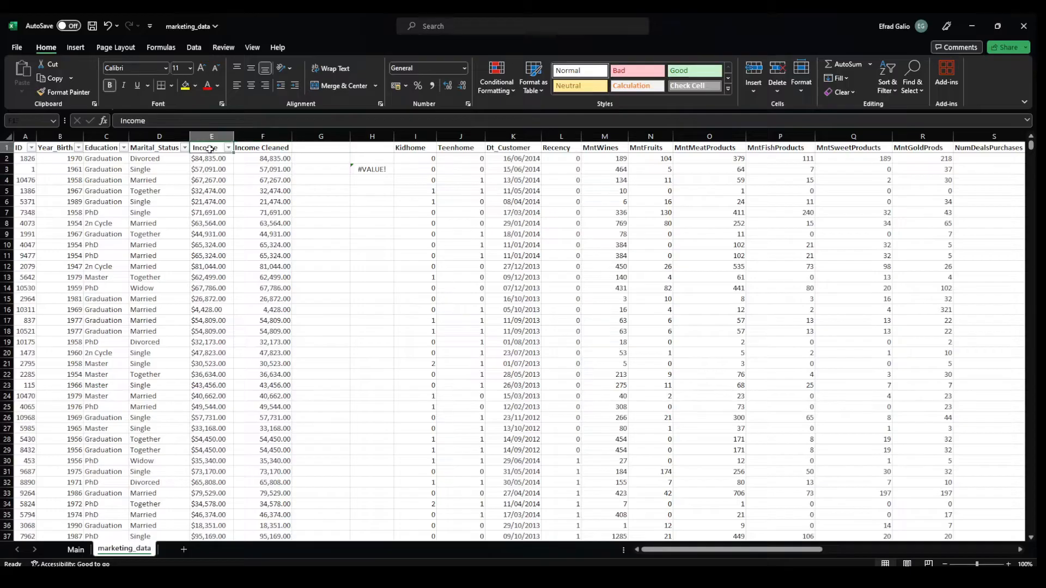
click(229, 148)
click(133, 279)
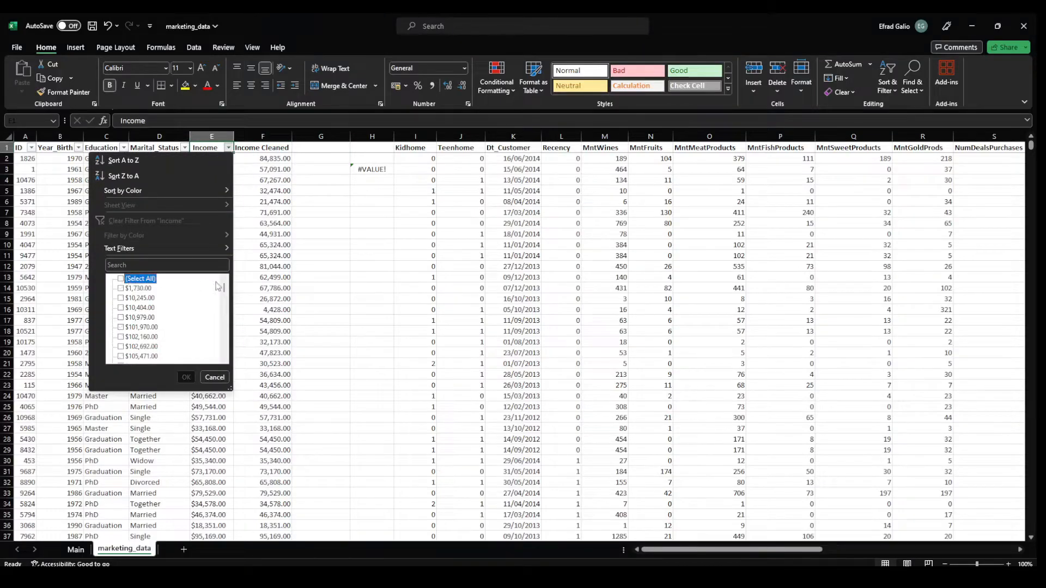
drag(224, 287, 224, 350)
click(137, 357)
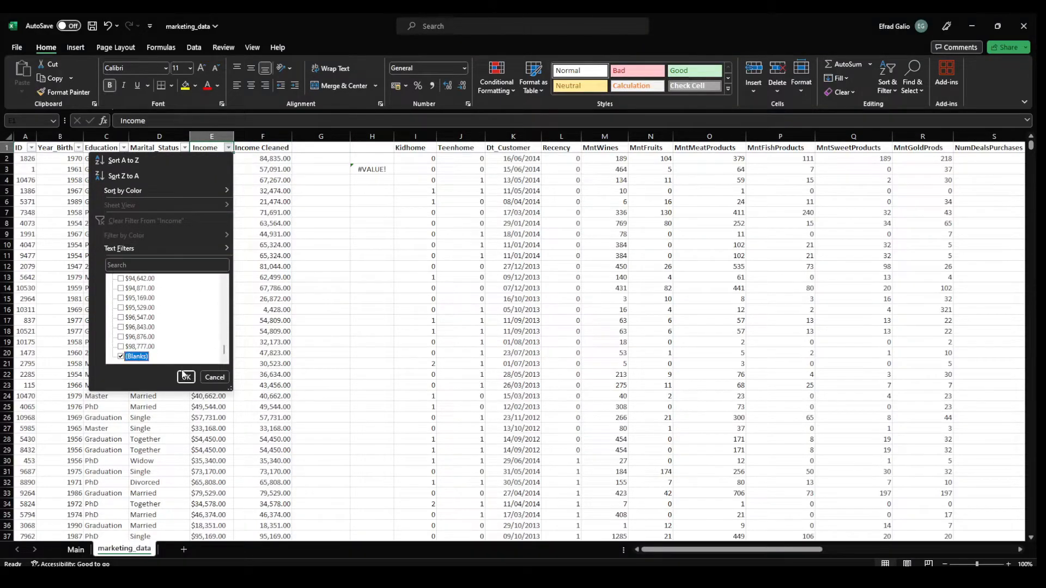
click(186, 377)
click(264, 168)
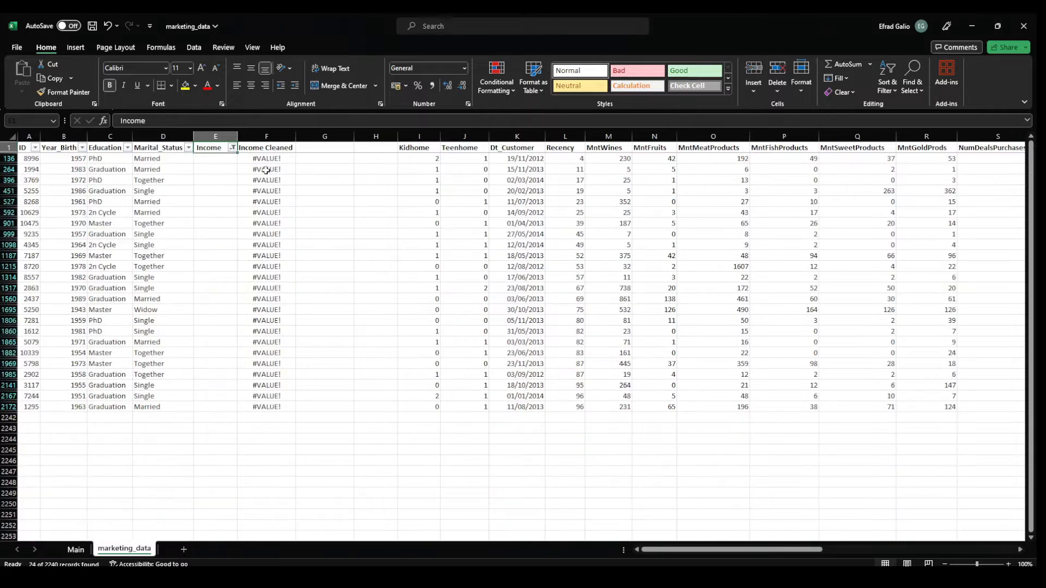
- Replace the Income Cleaned value with 0 in every filtered blank-income row, from F136 down to F2172
click(263, 158)
text(0)
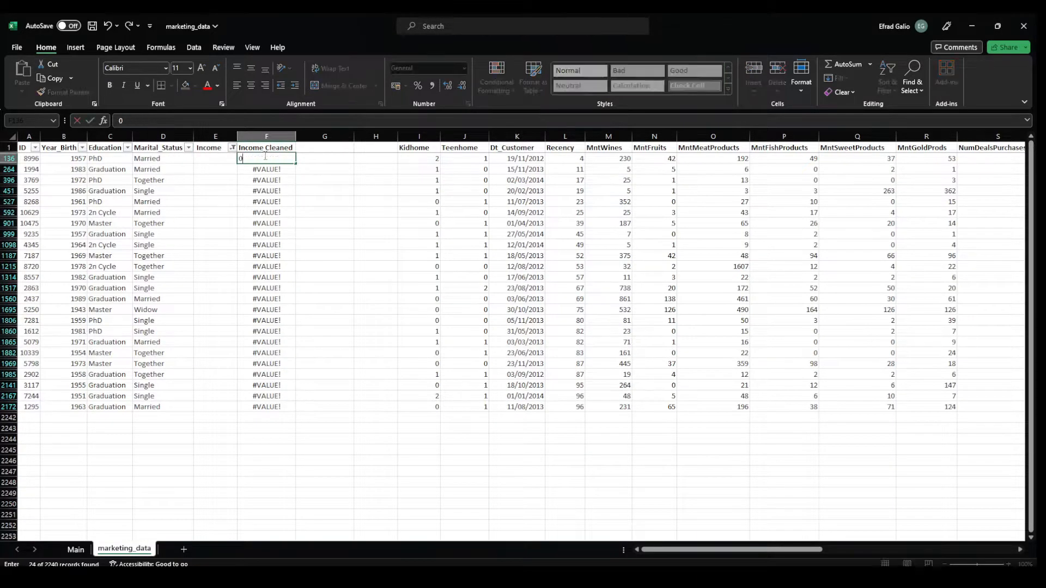
text( 0 0 0 0 0 0 0 0 0 0 0 0)
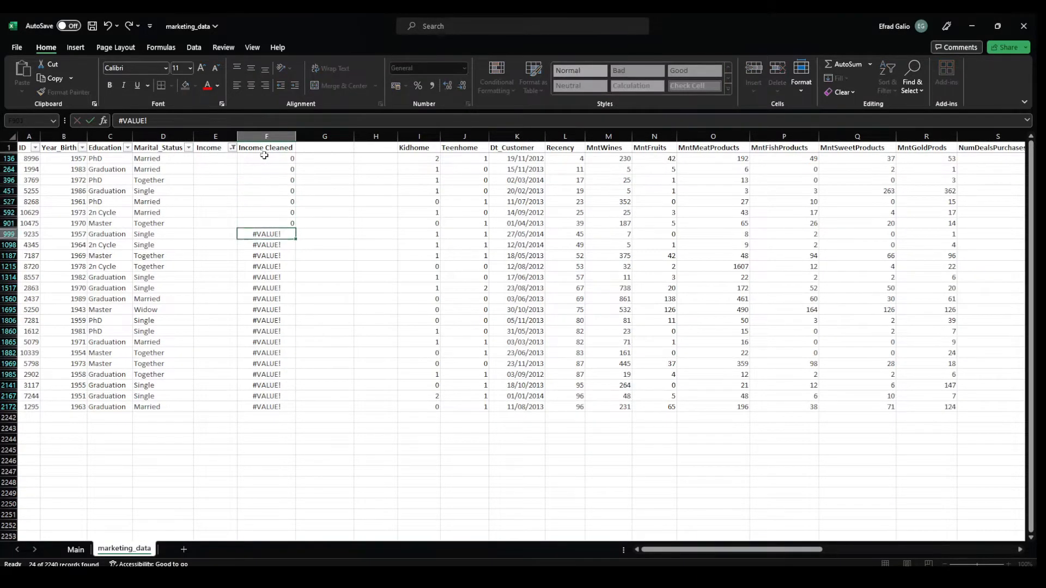
text( 0)
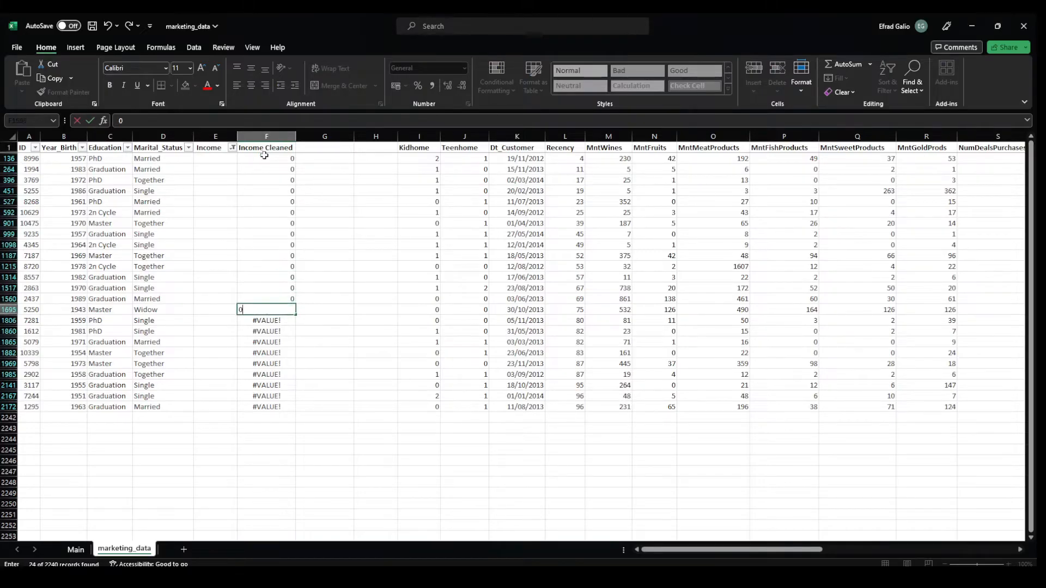
text( 0 0 0 0 0 0 0 0 0 0)
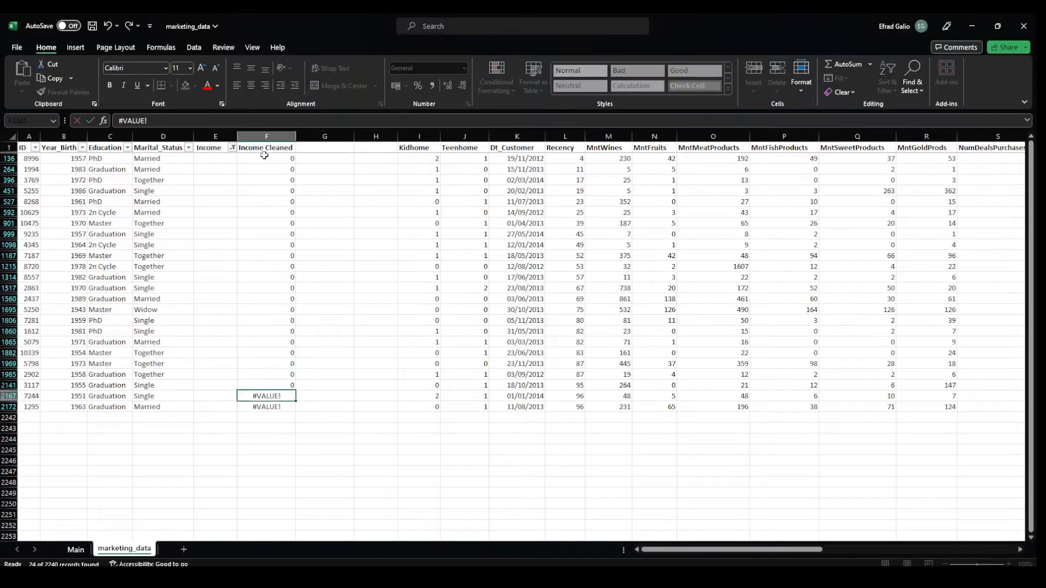
key(ctrl+Return)
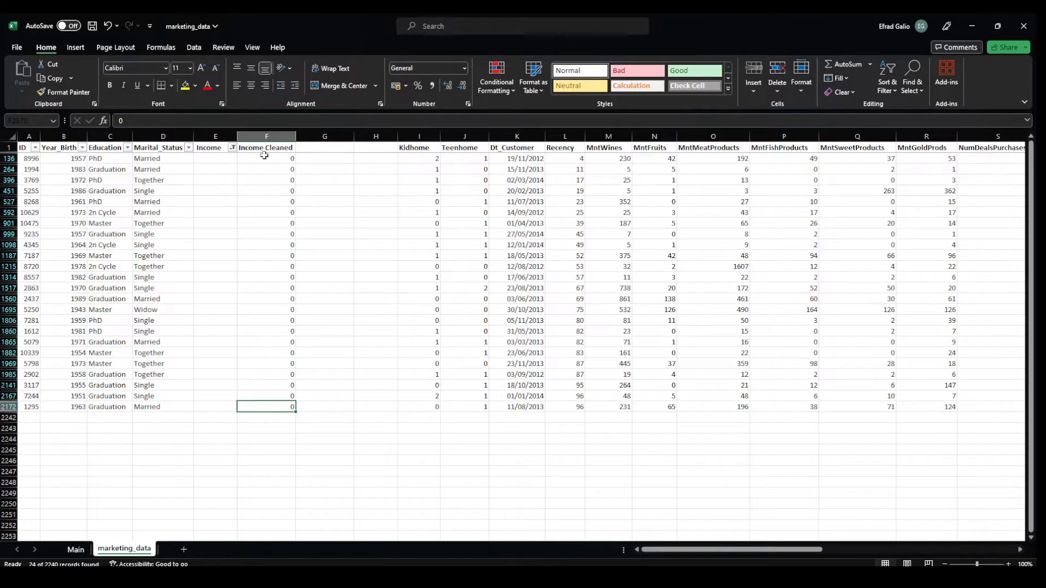
- Remove the filter from the data and label the average result by entering Average in cell G3
key(ctrl+shift+l)
click(333, 168)
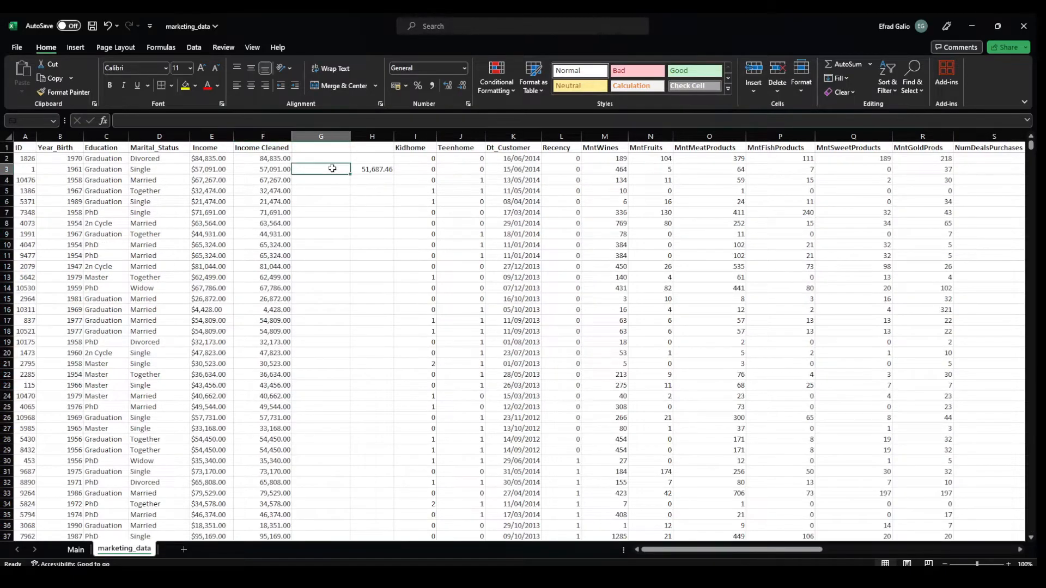
text(Average)
click(345, 216)
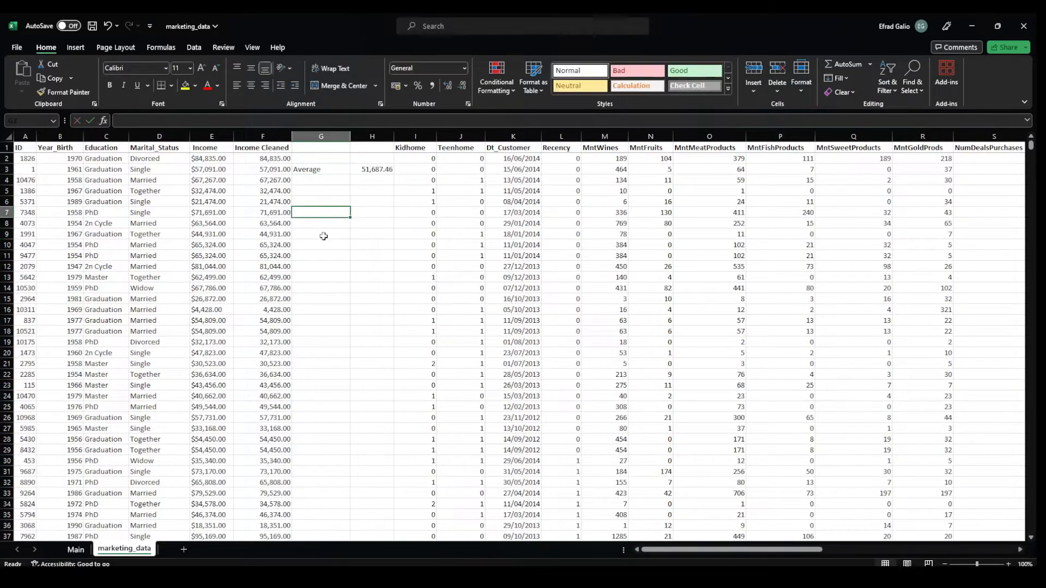
- Check the MEAN, MEDIAN, MODE entry under Report & Analysis on the Main sheet and return to the marketing_data sheet
click(366, 173)
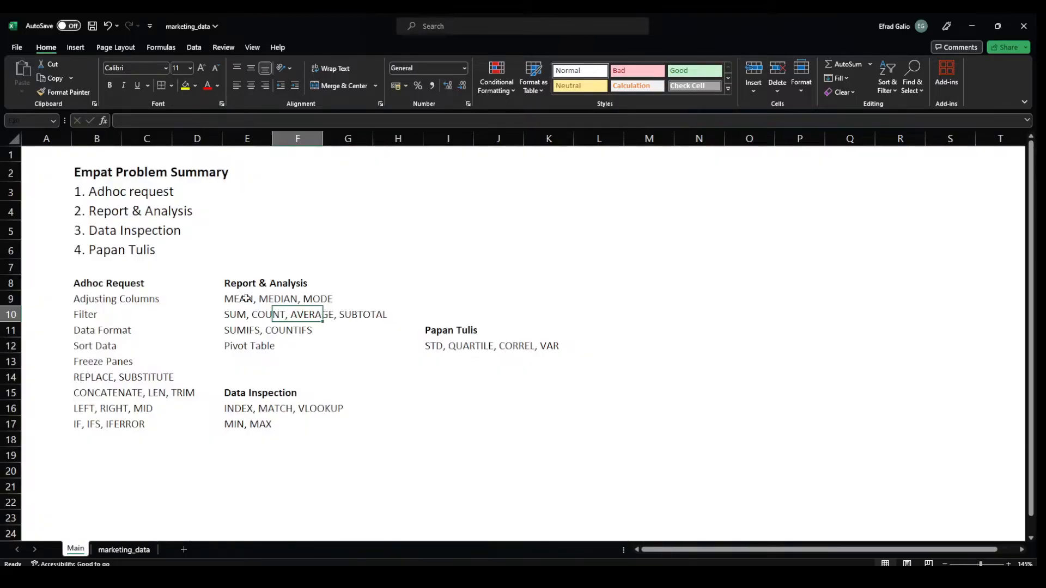
click(246, 299)
click(140, 550)
- Start the formula =mean in cell H4 to browse the suggested mean functions, such as GEOMEAN and TRIMMEAN, and discard the entry
click(376, 181)
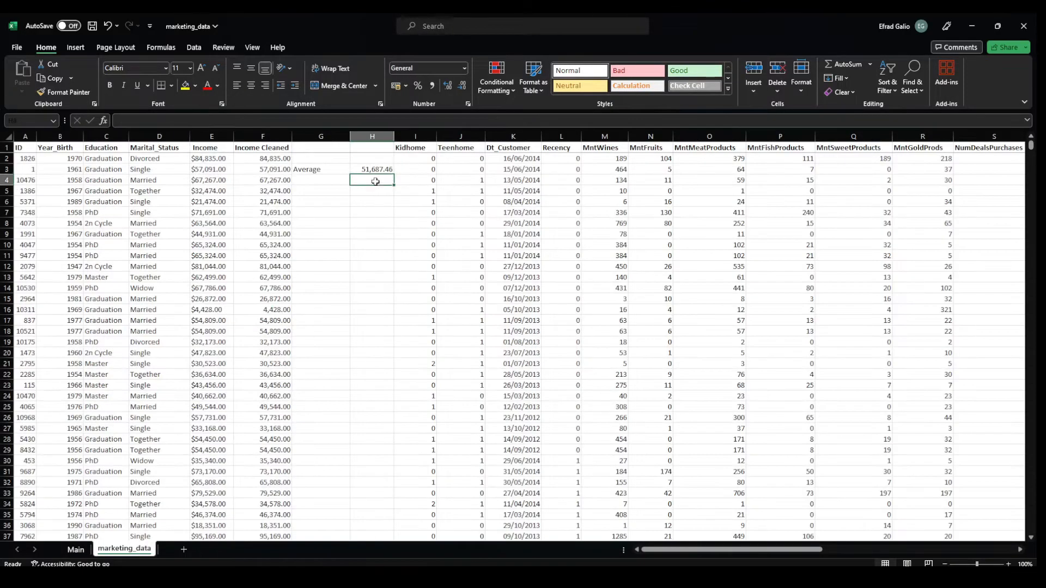
text(=mean)
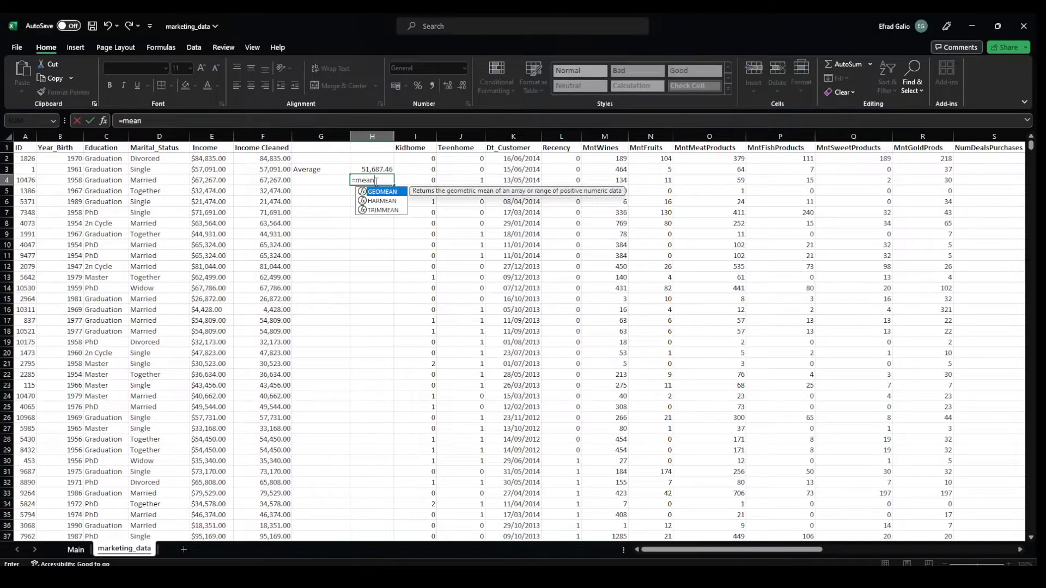
key(Down)
key(Down)
key(Up)
key(Down)
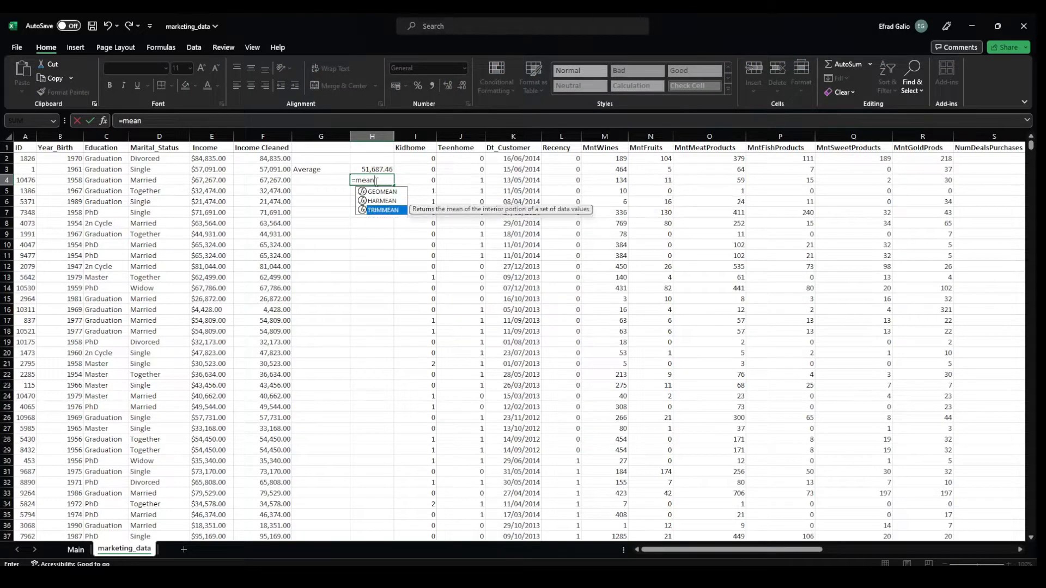
key(Up)
key(Up)
key(Down)
key(Up)
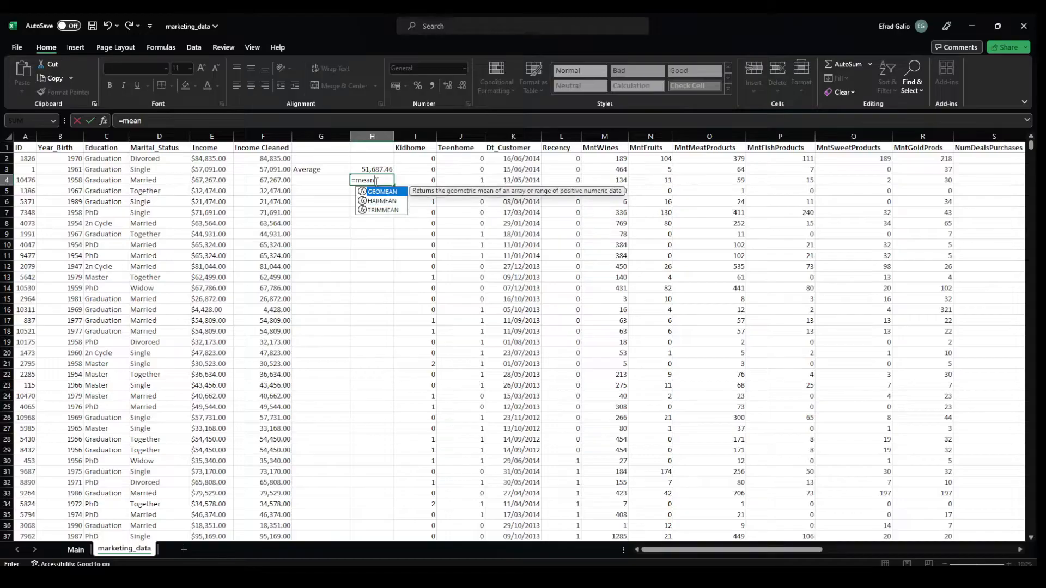
key(Escape)
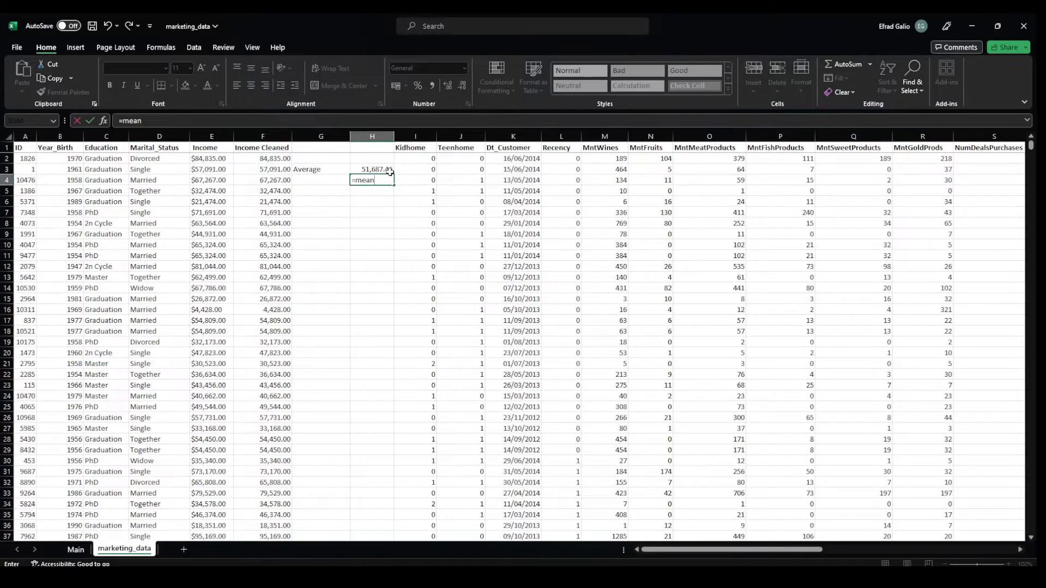
key(BackSpace)
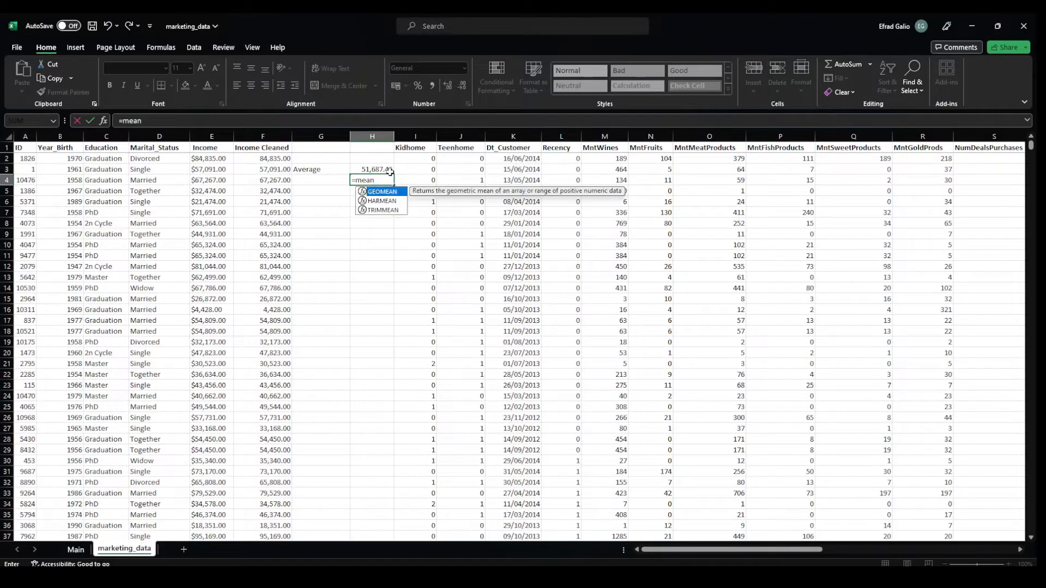
key(Escape)
key(Escape)
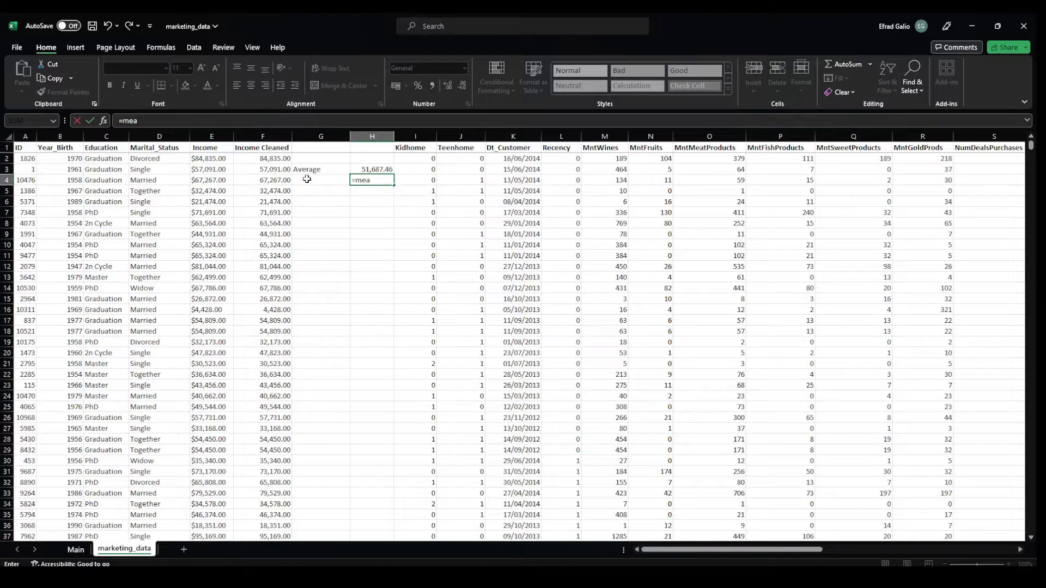
- Insert a new column G after Income Cleaned, title it Income Cleaned Imputation and fit its width to the header
click(325, 168)
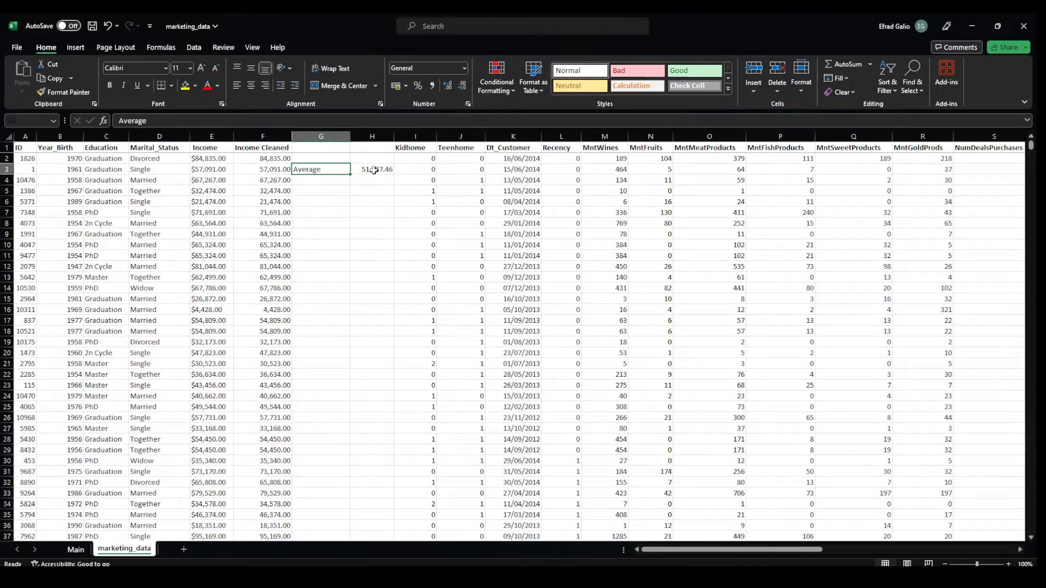
right_click(321, 138)
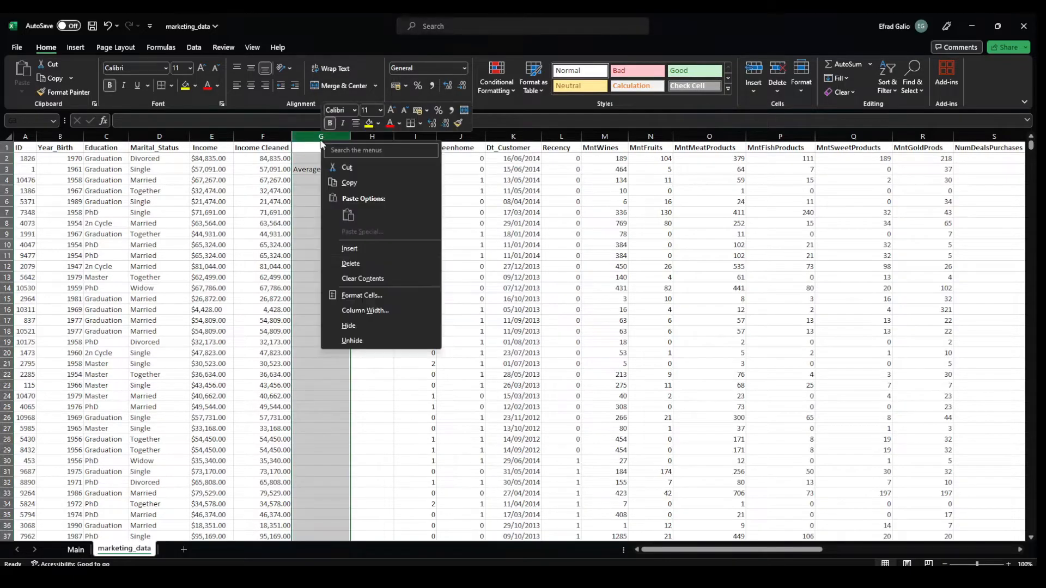
click(358, 248)
click(323, 147)
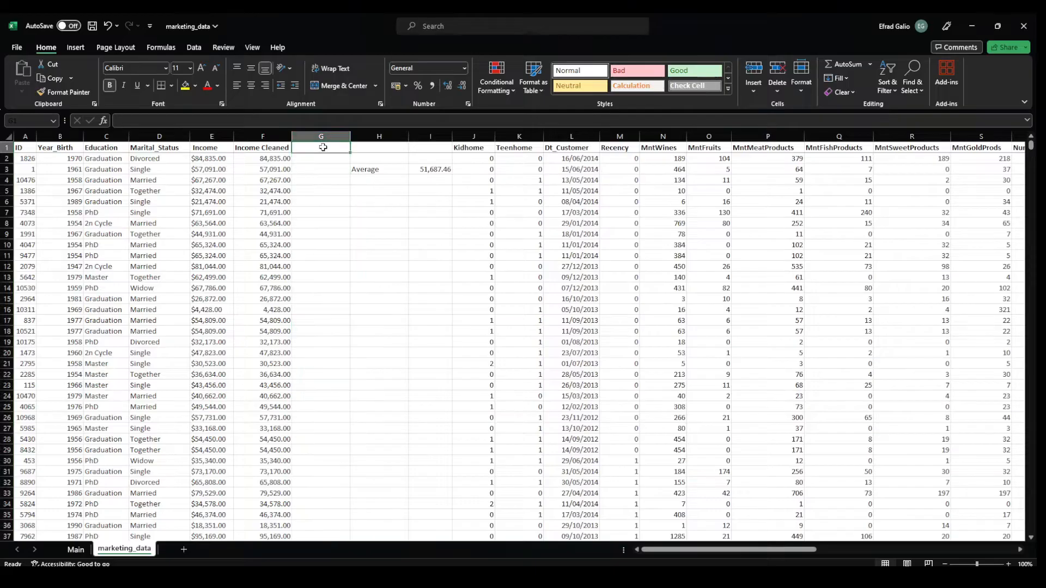
text(Income Cleaned Imputation)
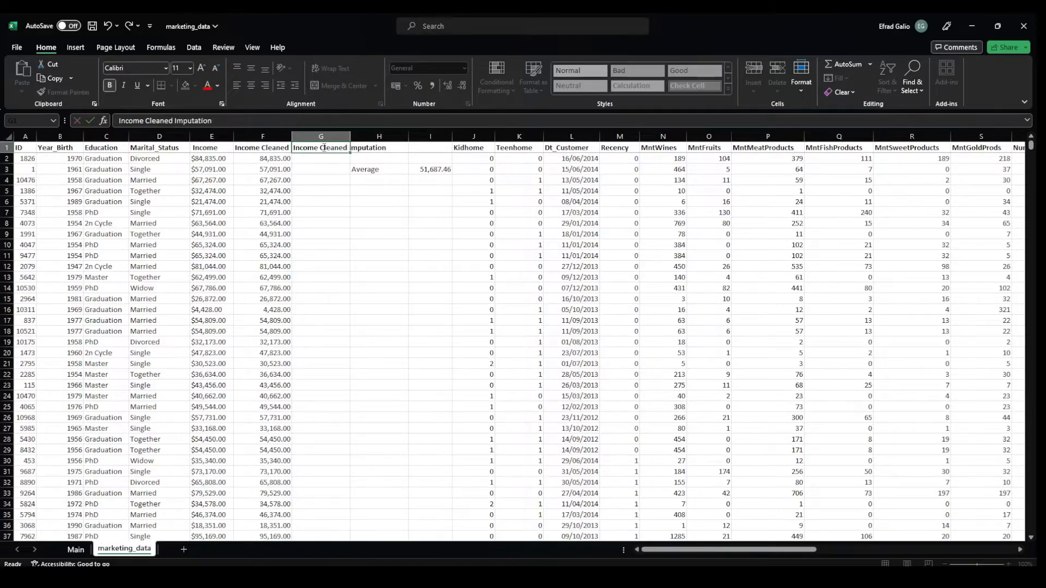
key(Return)
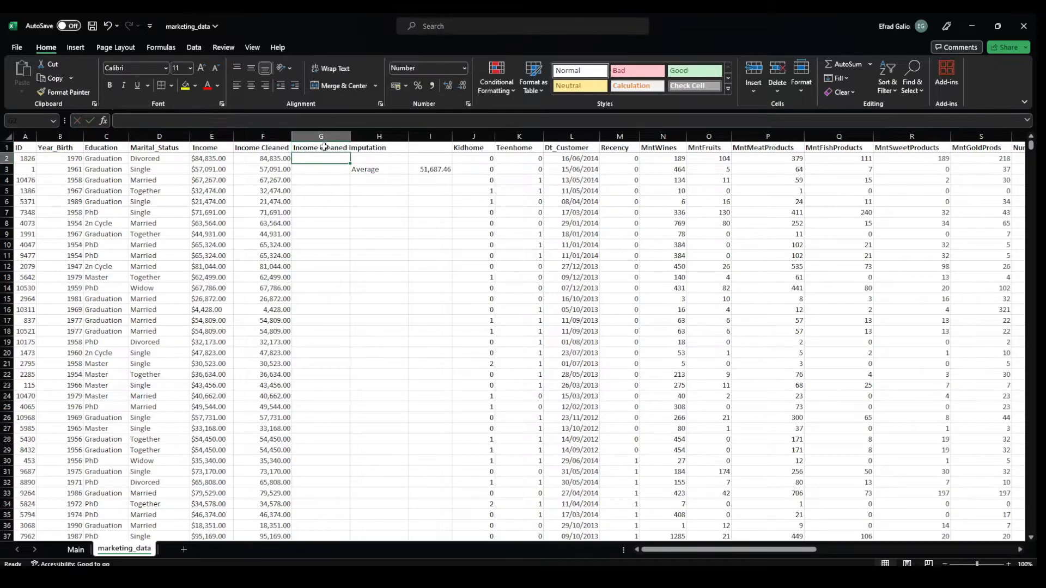
double_click(349, 134)
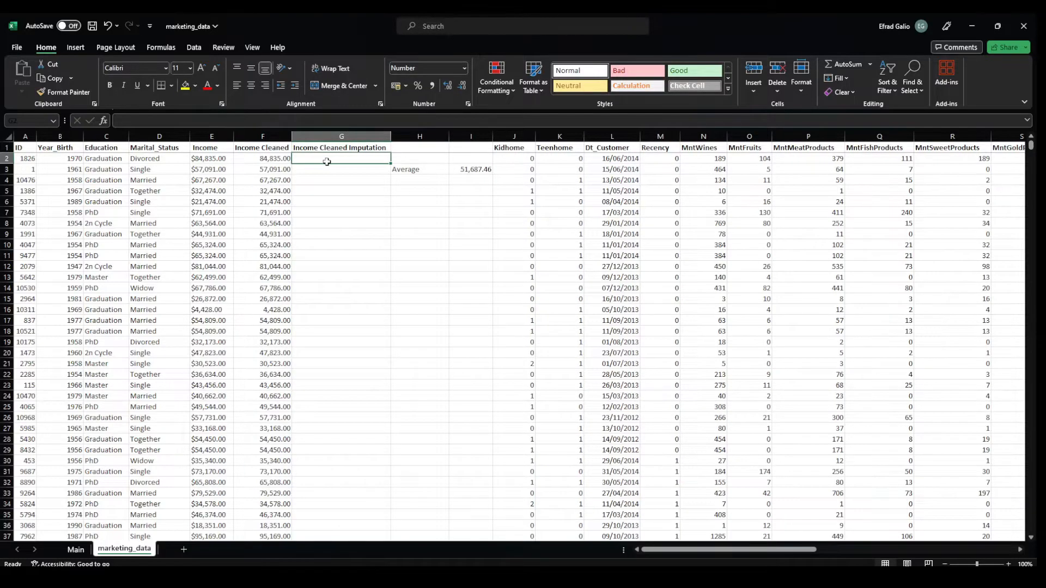
- Enter =IF(F2=0,I3,F2) in cell G2 and fill it down the whole Income Cleaned Imputation column
text(=IF()
key(Left)
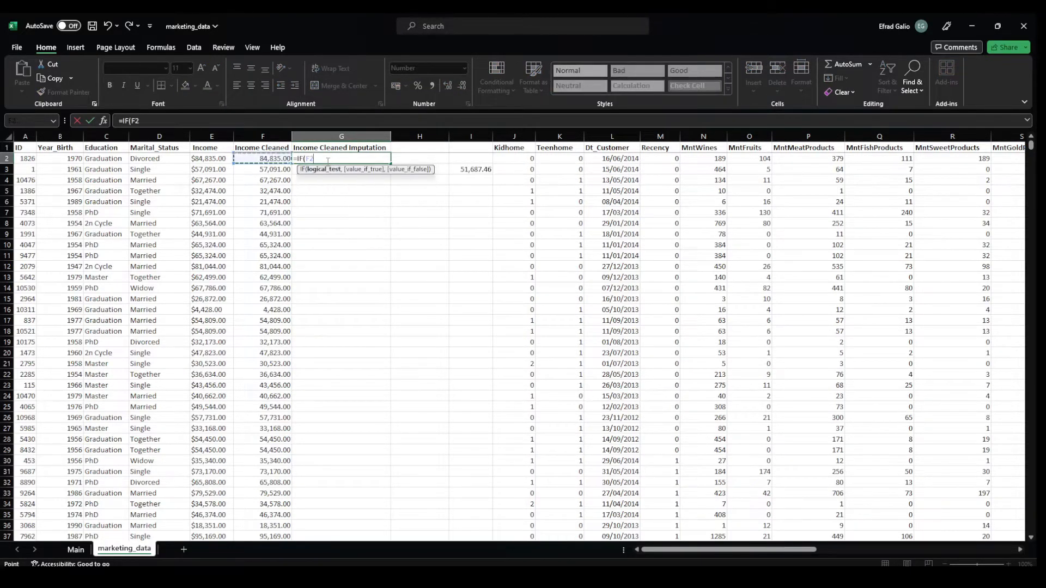
text(=0,)
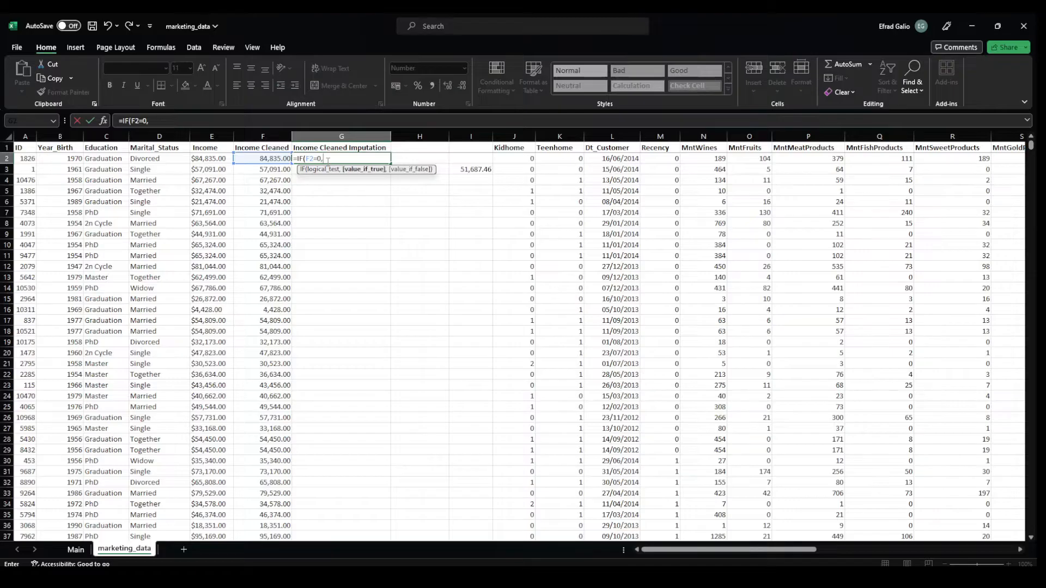
click(484, 170)
text(,)
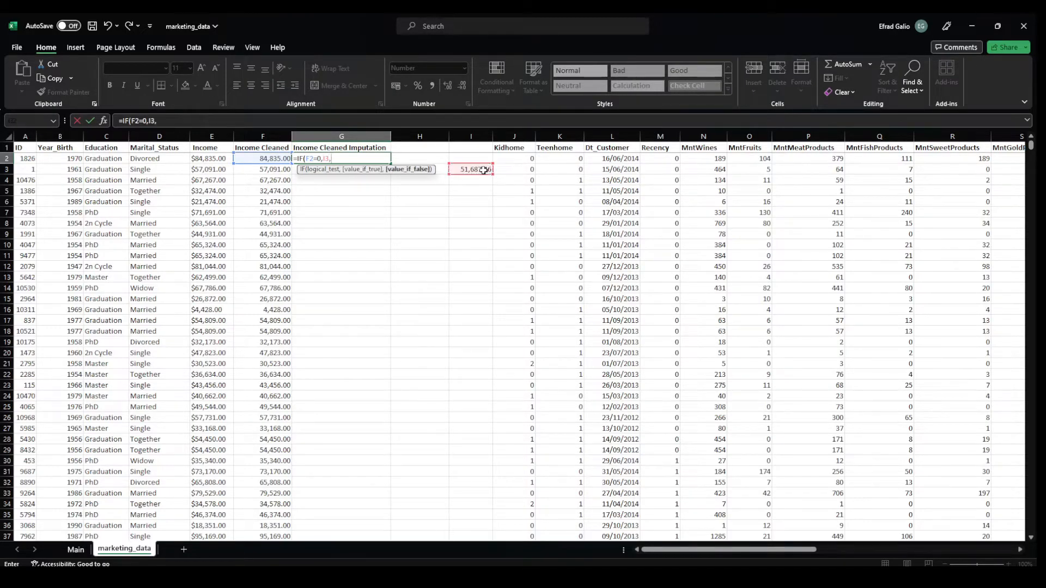
click(265, 158)
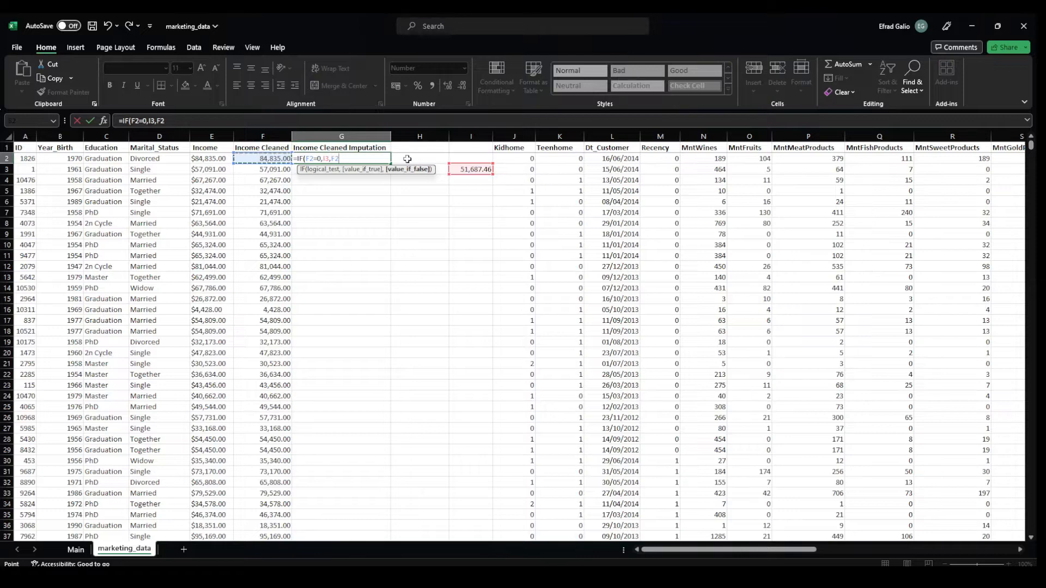
text())
key(Return)
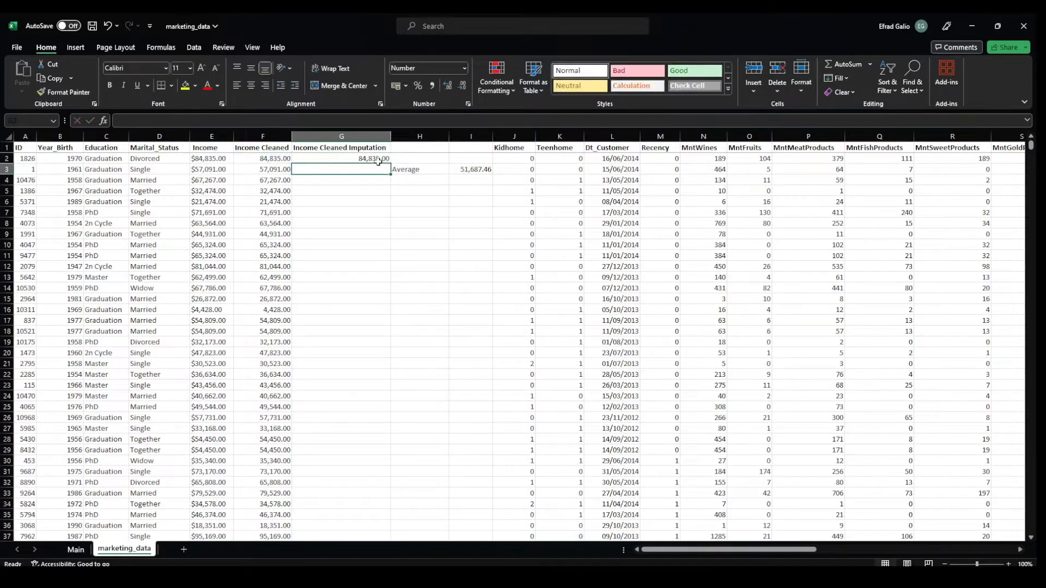
click(382, 158)
double_click(391, 163)
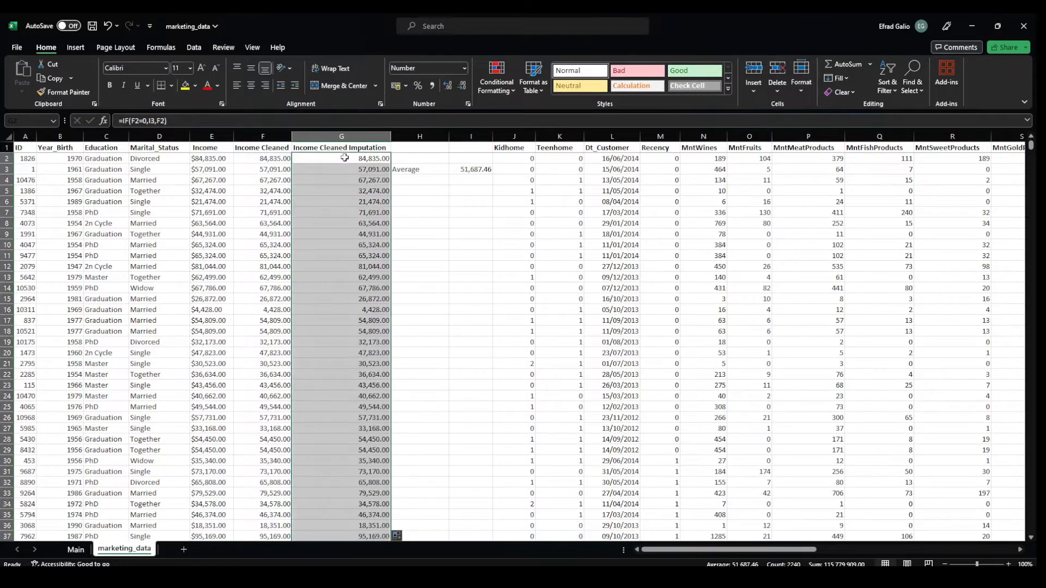
- Check the Income Cleaned Imputation result for the blank-income row 136 against its Income Cleaned value, and return to the first rows
click(345, 157)
click(351, 147)
scroll(357, 263, down, 20)
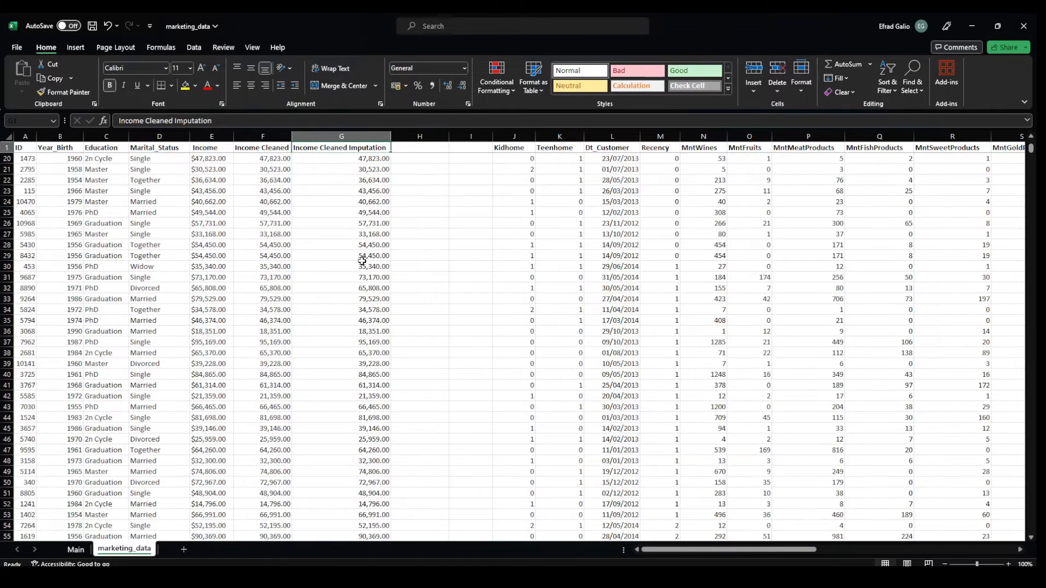
scroll(363, 273, down, 9)
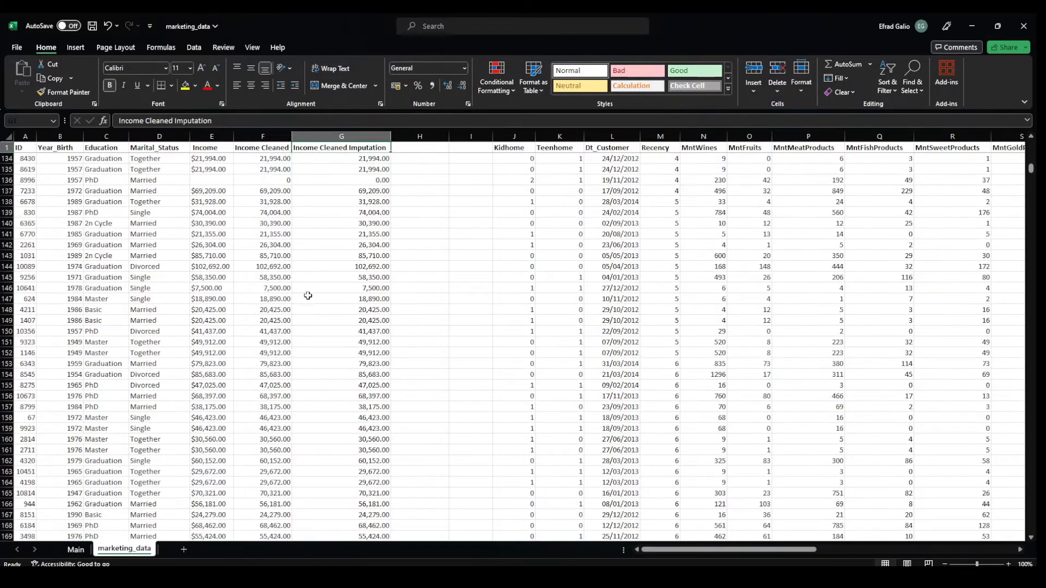
click(279, 185)
scroll(368, 197, up, 4)
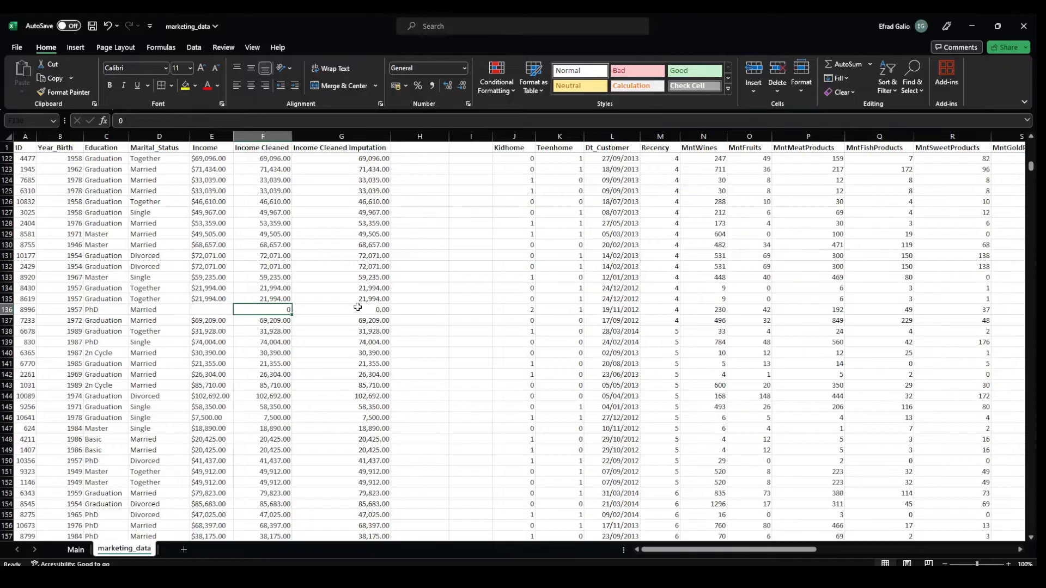
scroll(358, 307, up, 20)
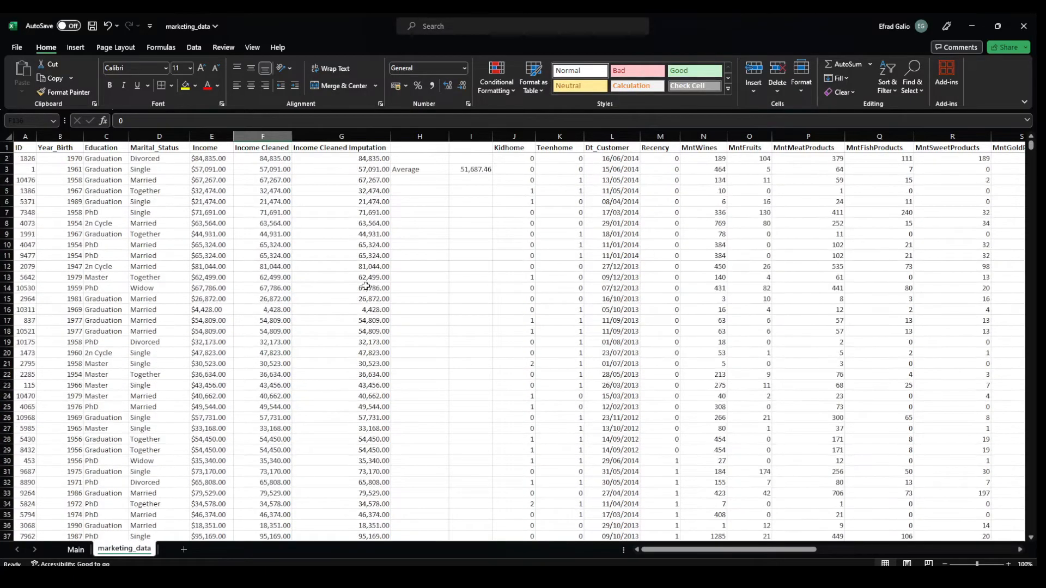
- Examine the IF formula in cell G2 and how it handles the blank-income row 136, comparing Income Cleaned with Income Cleaned Imputation
click(361, 158)
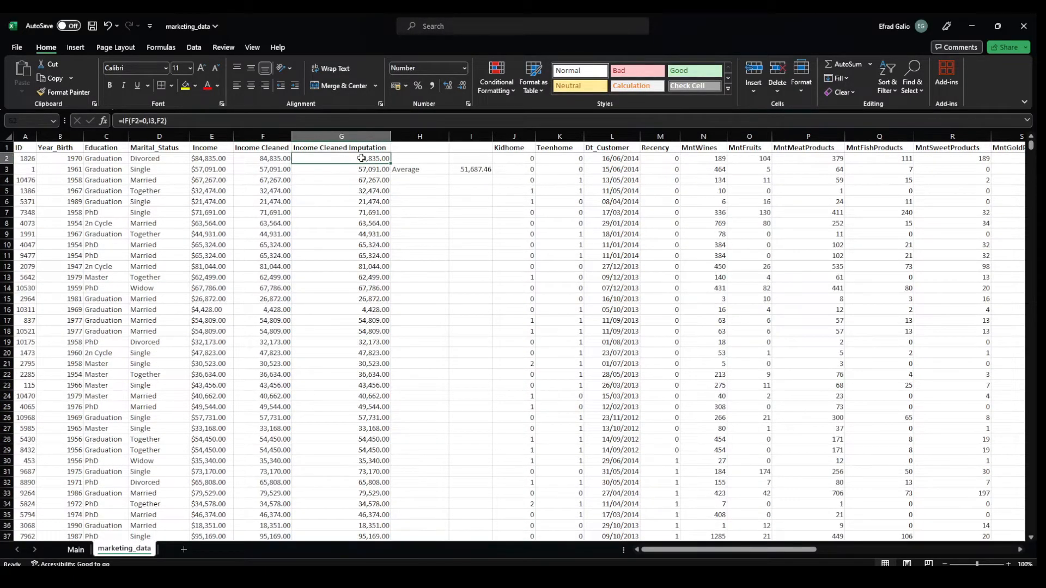
double_click(362, 158)
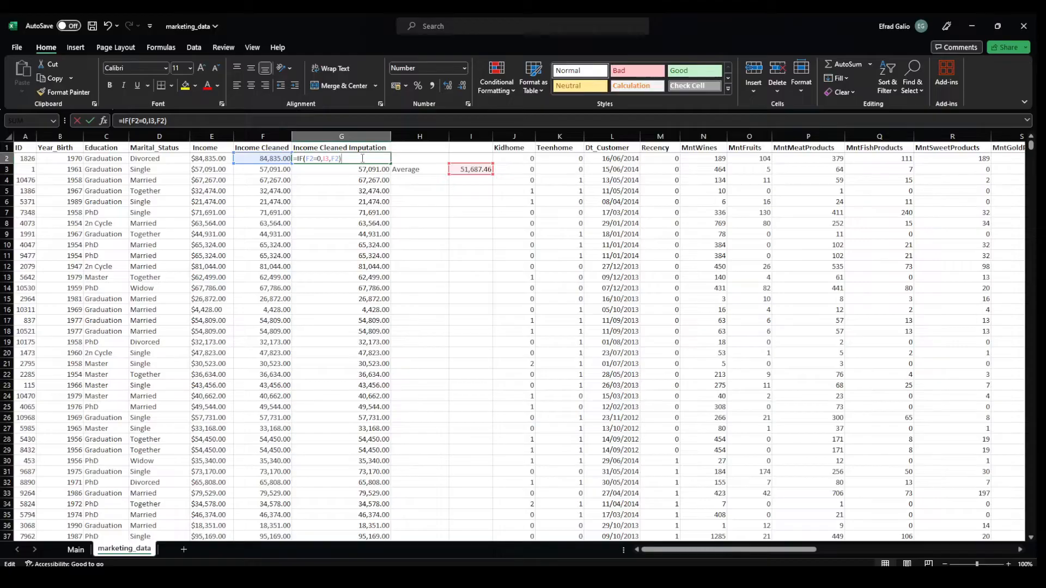
click(319, 158)
scroll(280, 299, down, 20)
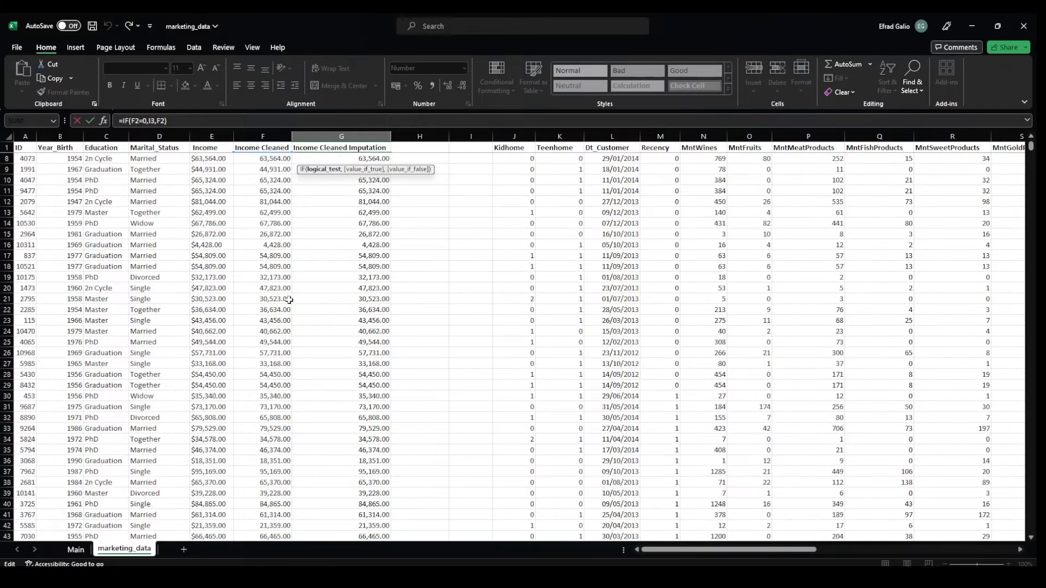
scroll(306, 309, down, 7)
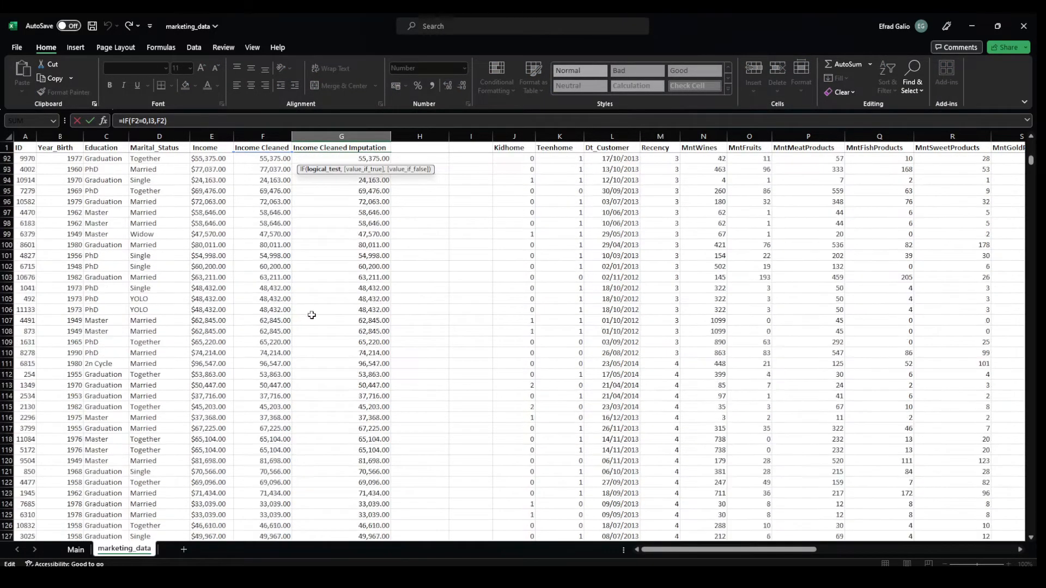
key(Escape)
scroll(313, 315, down, 16)
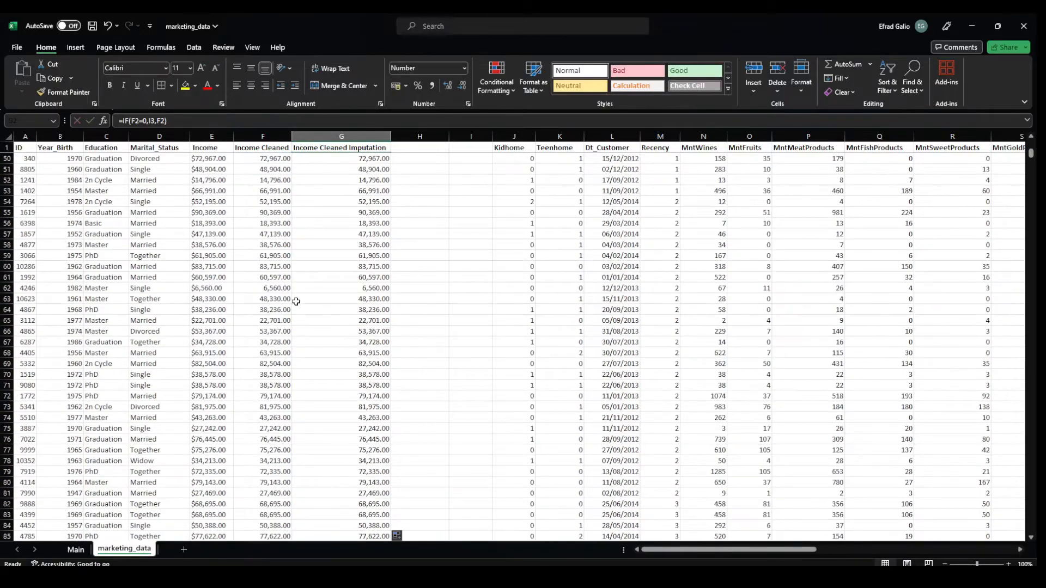
scroll(297, 301, up, 16)
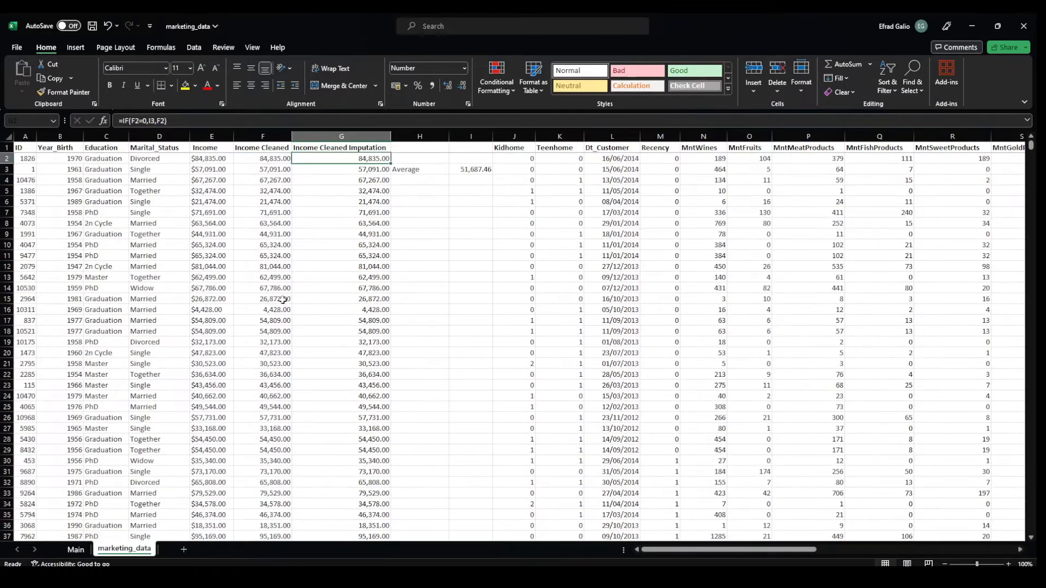
scroll(283, 300, down, 19)
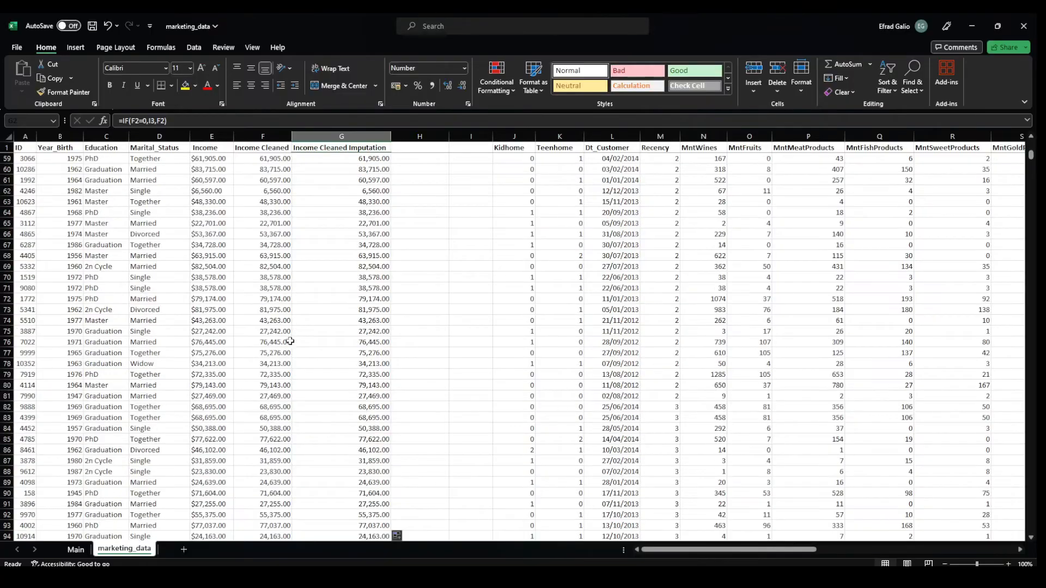
scroll(290, 341, down, 18)
click(269, 409)
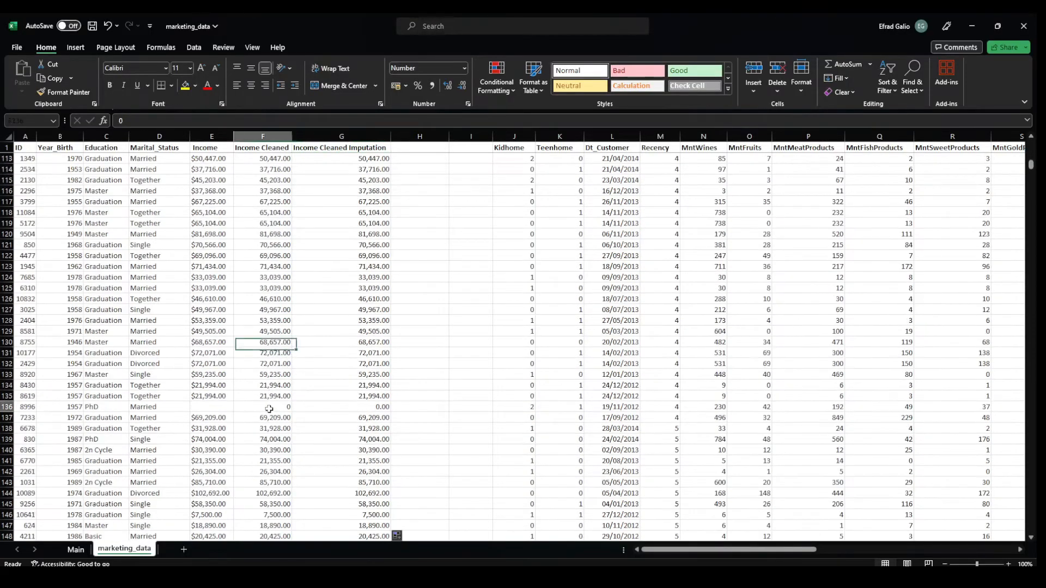
- Test whether the cleaned income in F136 equals zero by entering =IF(F136=0, TRUE, FALSE) in cell H136, and review the formula
click(406, 404)
text(=IF()
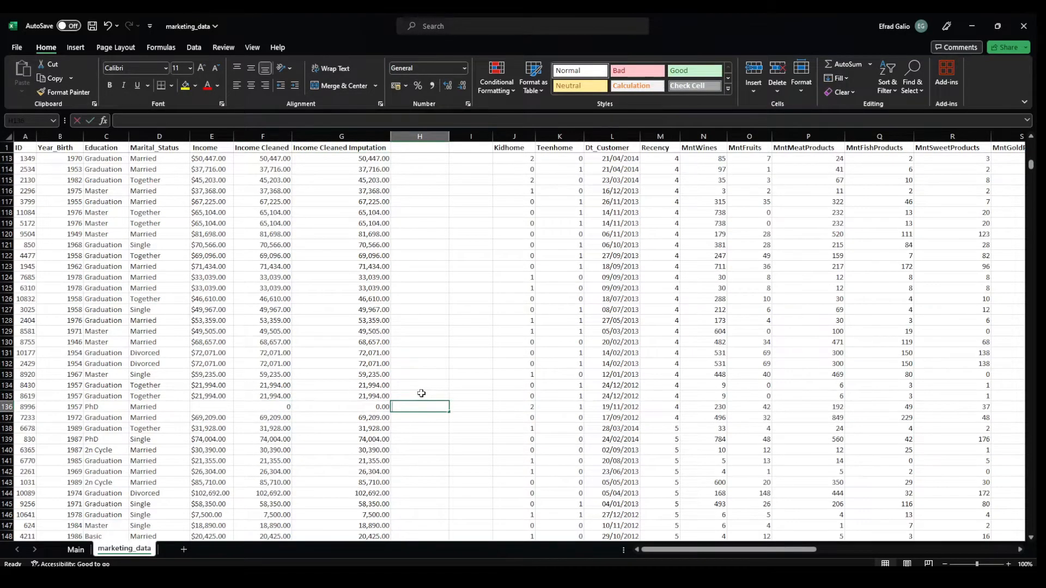
key(Left)
key(Left)
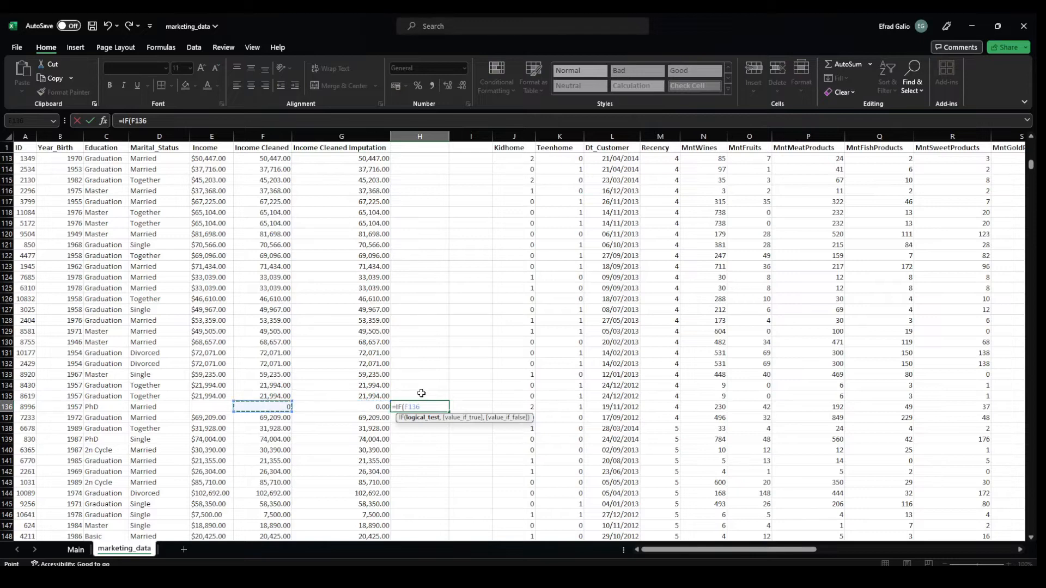
text(=0, TRU)
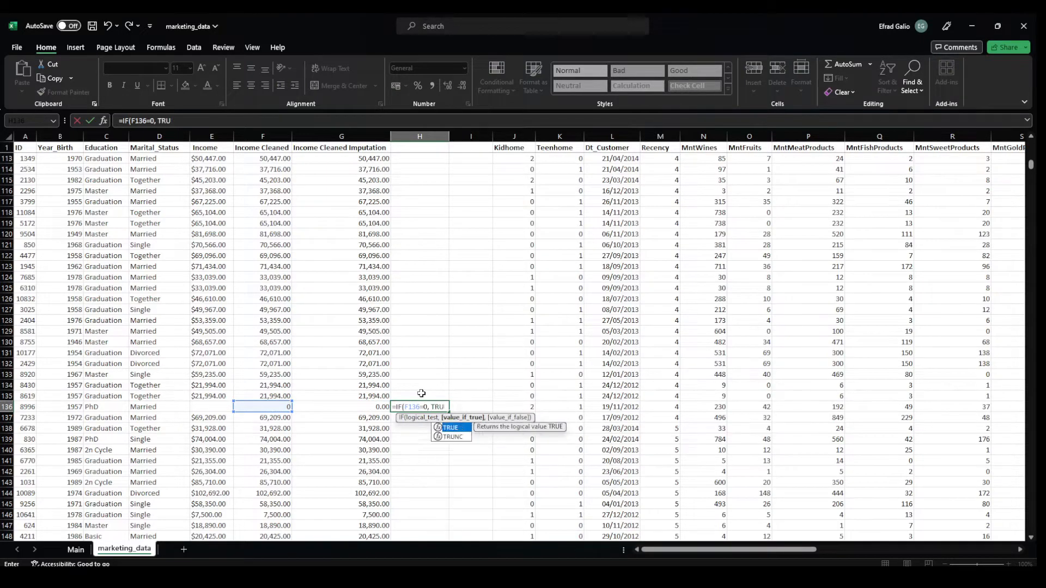
text(E)
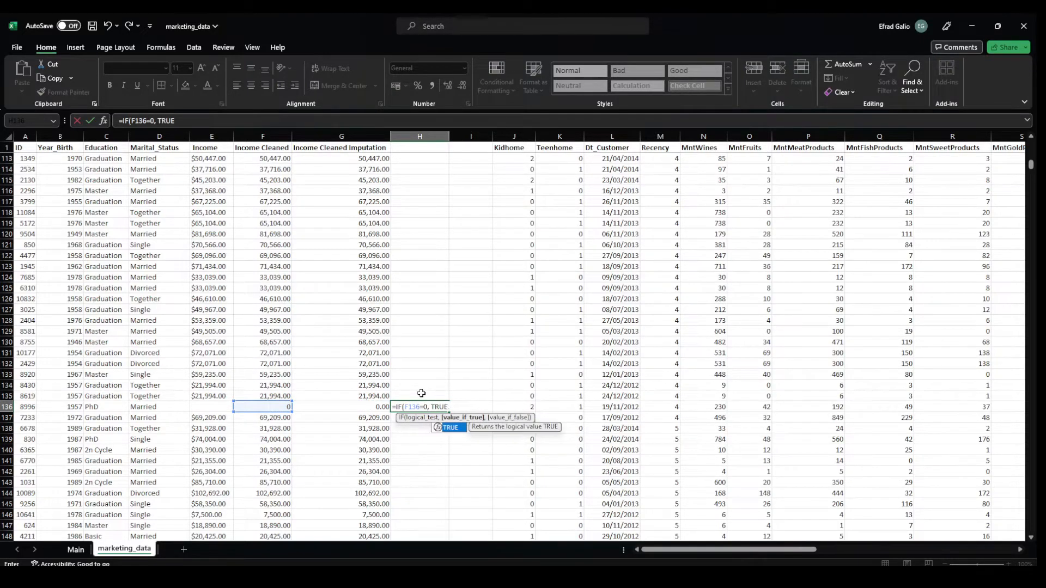
text(, FALSE)
key(Return)
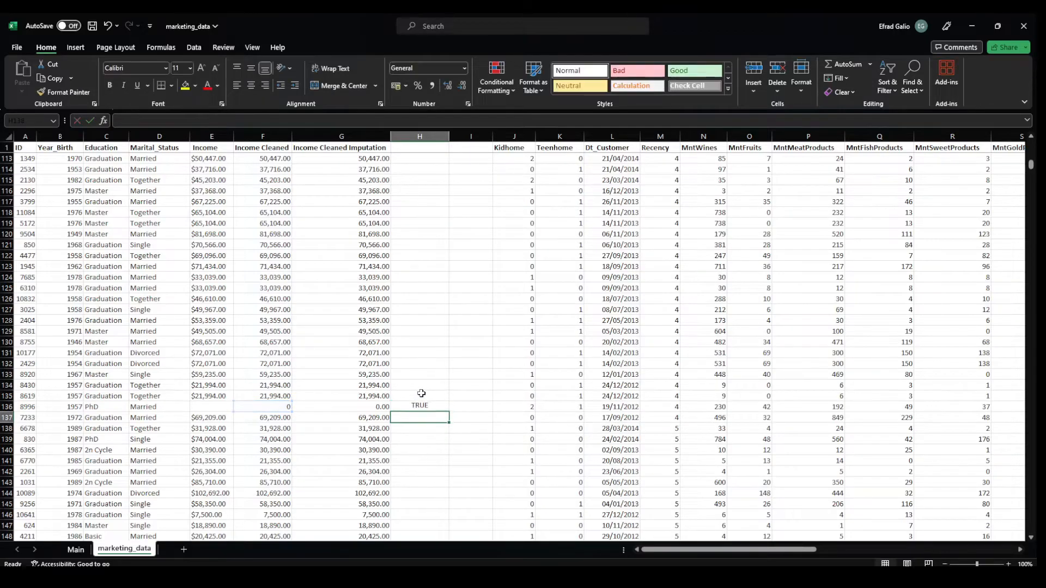
click(423, 404)
double_click(423, 405)
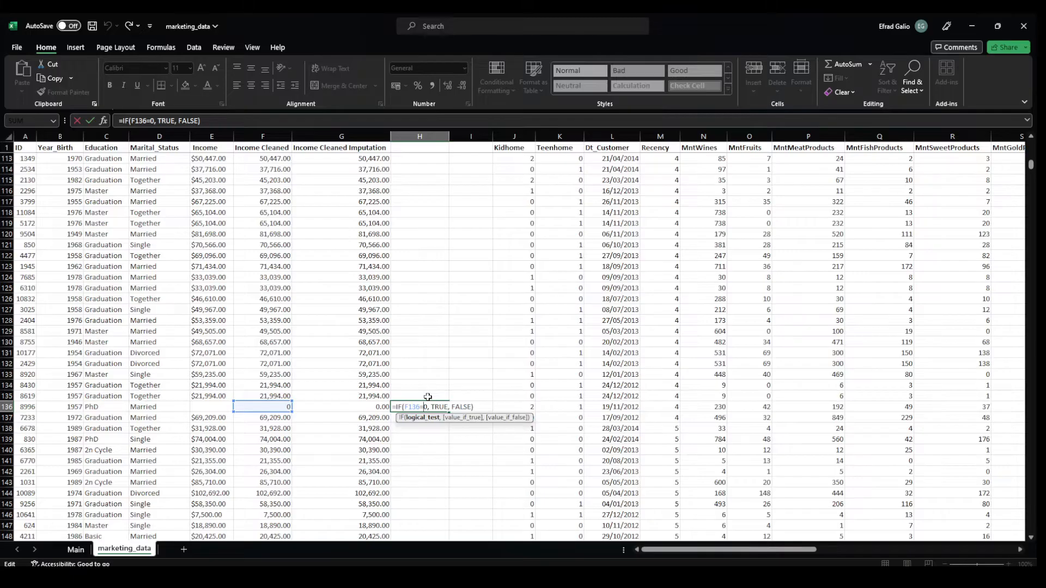
key(Escape)
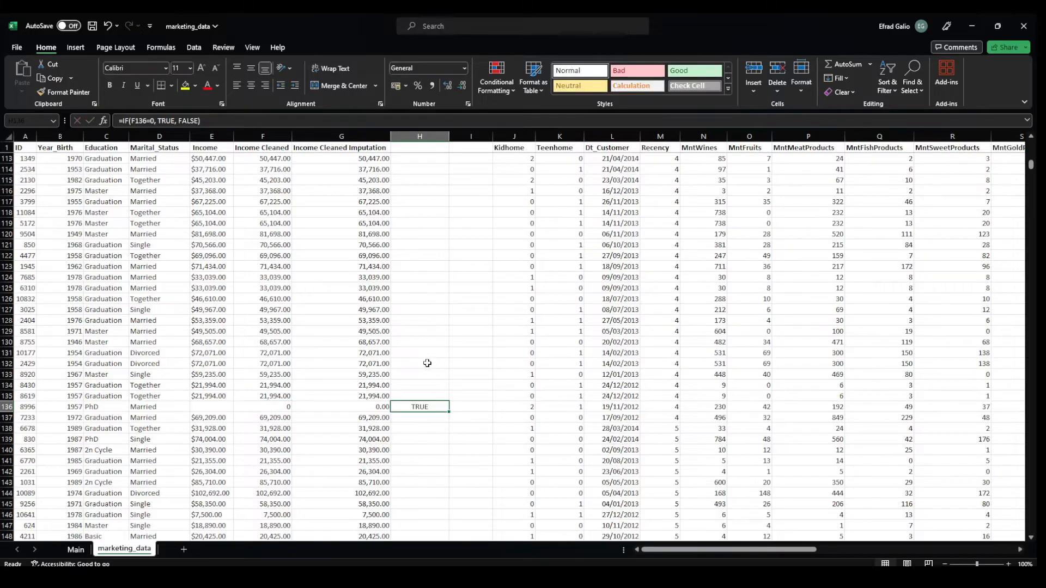
- Inspect the formulas in cells G2, G3 and G4 to compare which cell each one references for the average
key(ctrl+Up)
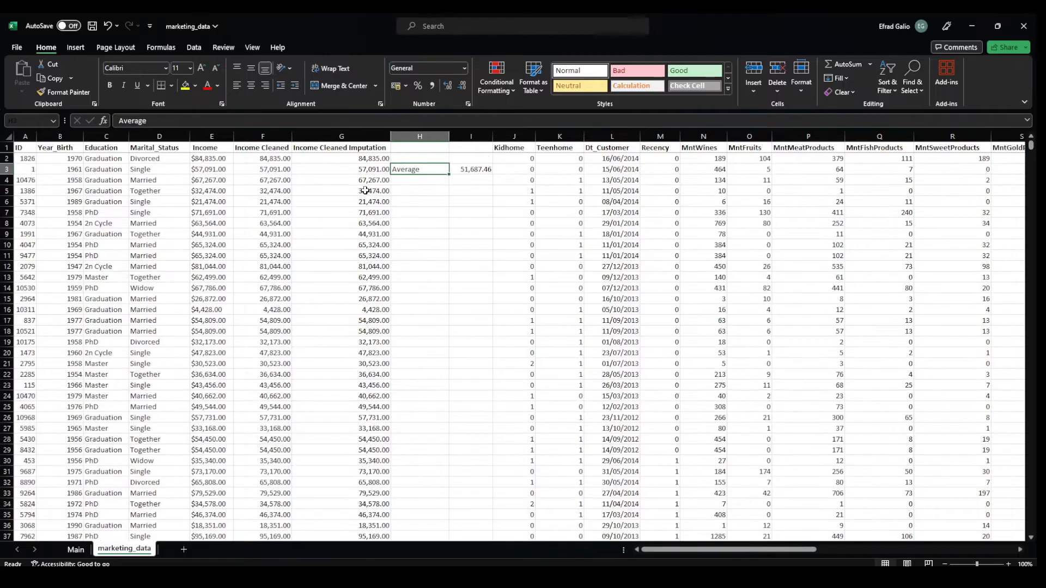
double_click(359, 156)
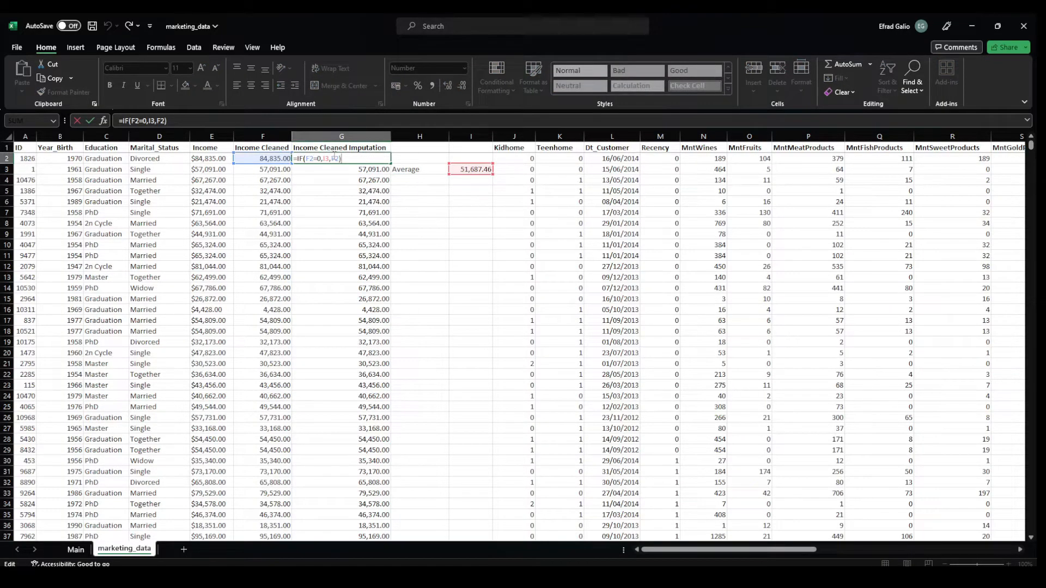
click(326, 159)
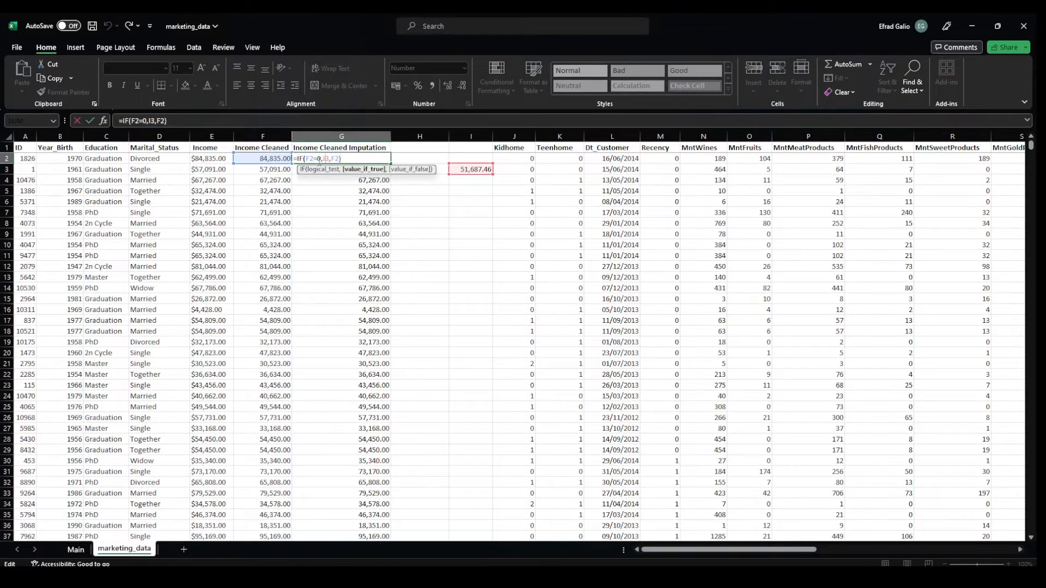
key(Escape)
double_click(363, 168)
key(Escape)
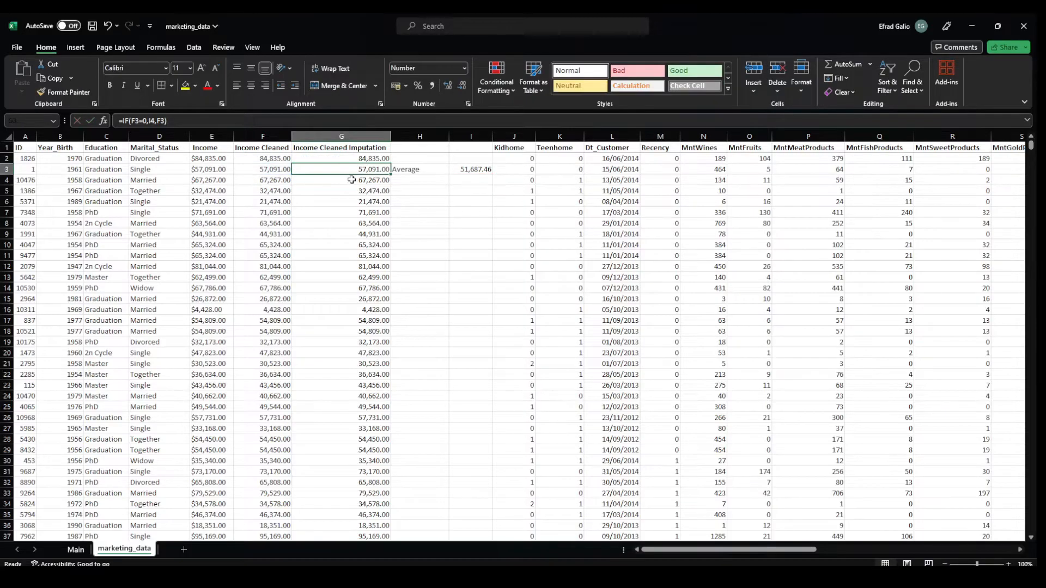
double_click(352, 180)
key(Escape)
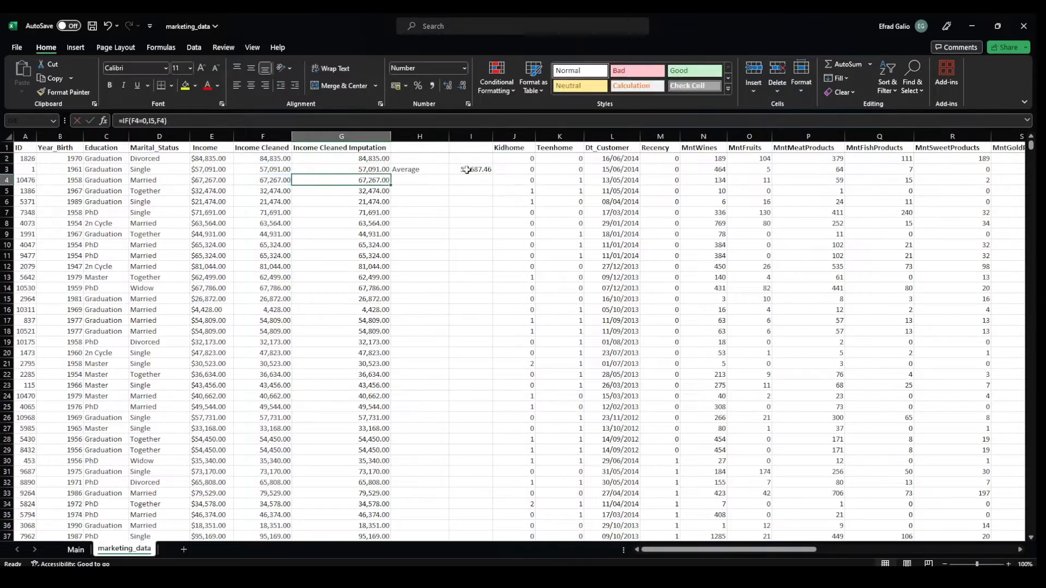
- Make the average reference absolute in G2 with =IF(F2=0,$I$3,F2) and refill the Income Cleaned Imputation column down
double_click(370, 159)
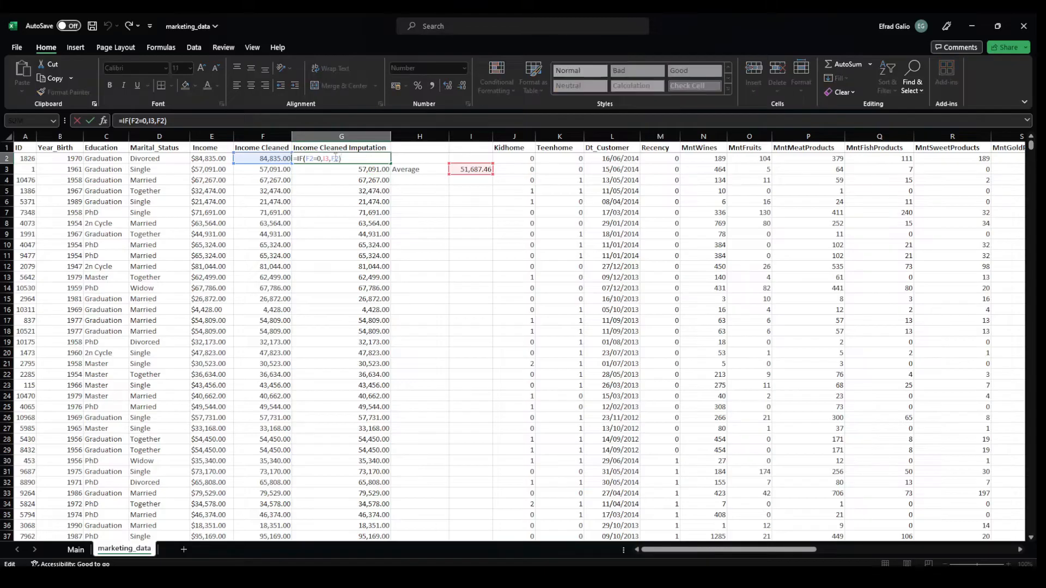
click(327, 158)
key(F4)
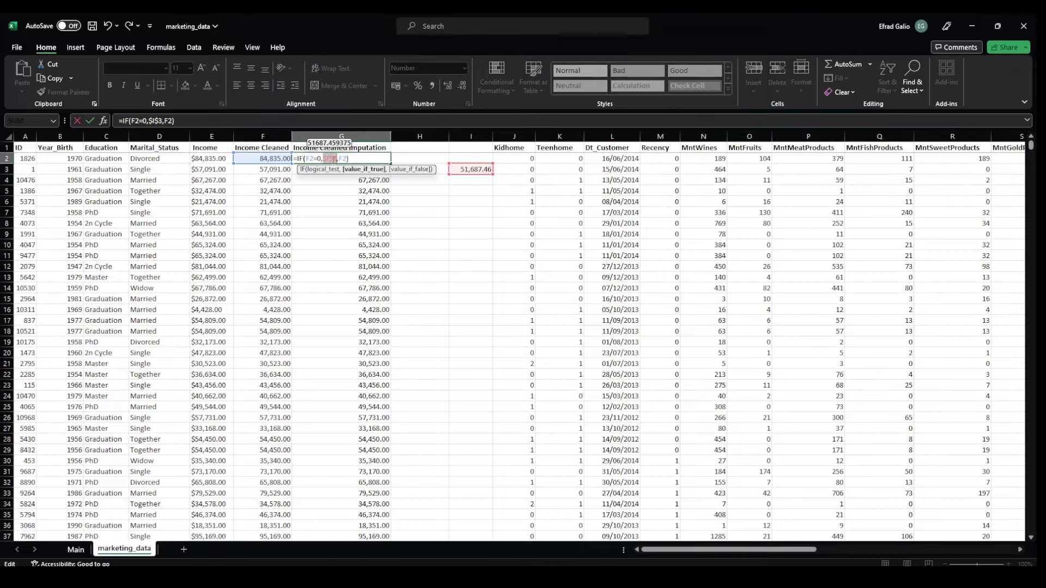
key(Return)
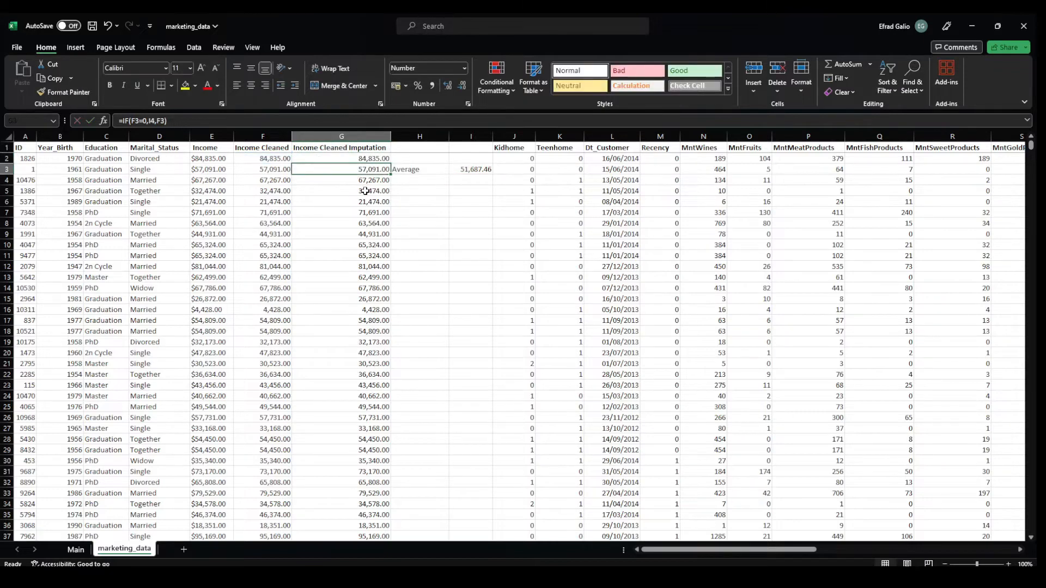
click(360, 158)
double_click(390, 164)
scroll(348, 233, down, 15)
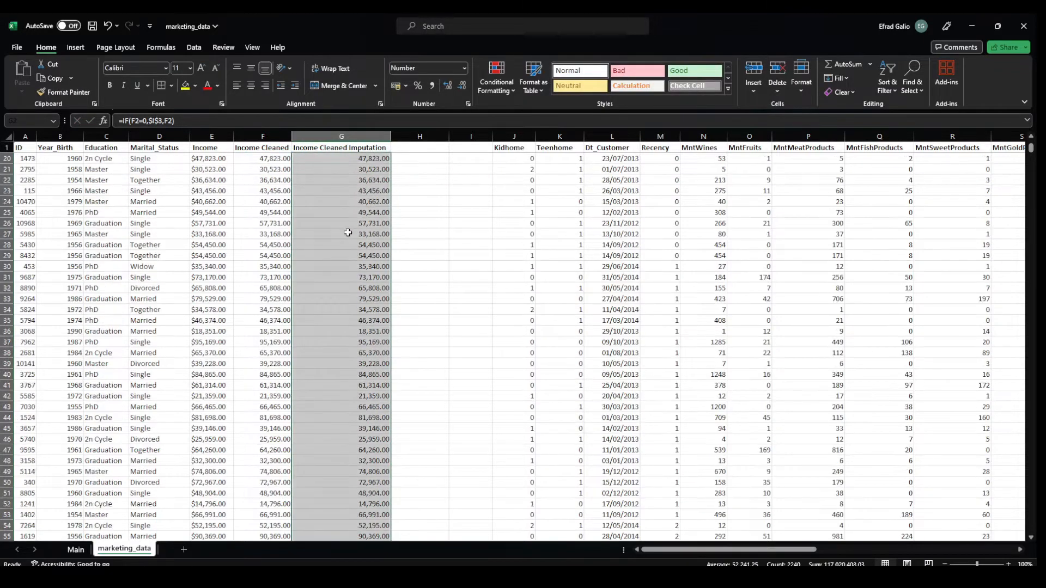
scroll(347, 233, up, 14)
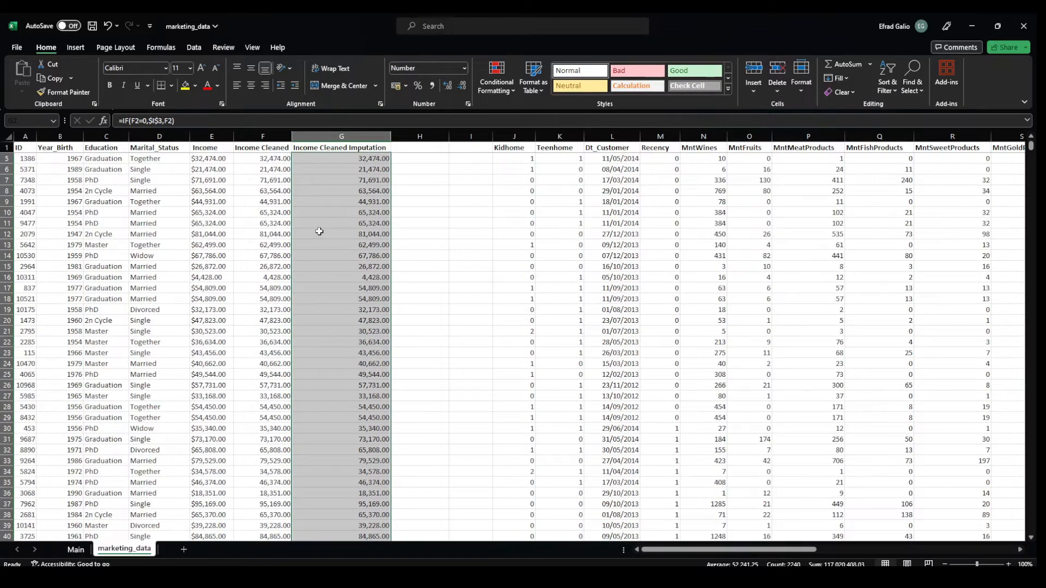
- Add filters to the header row and show only the rows whose Income Cleaned value is 0
click(283, 146)
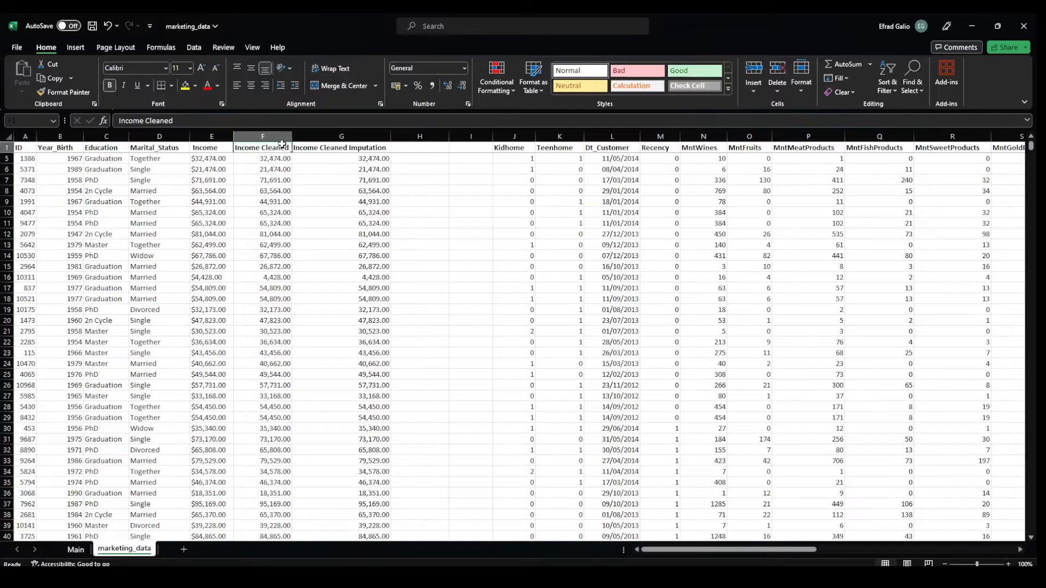
key(ctrl+shift+l)
click(286, 148)
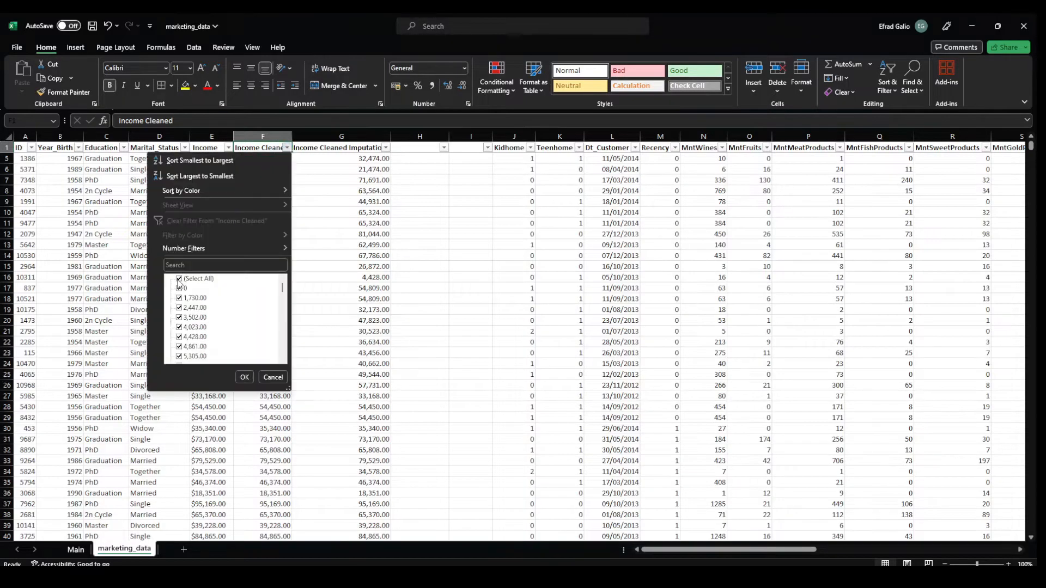
click(180, 278)
click(180, 288)
click(244, 377)
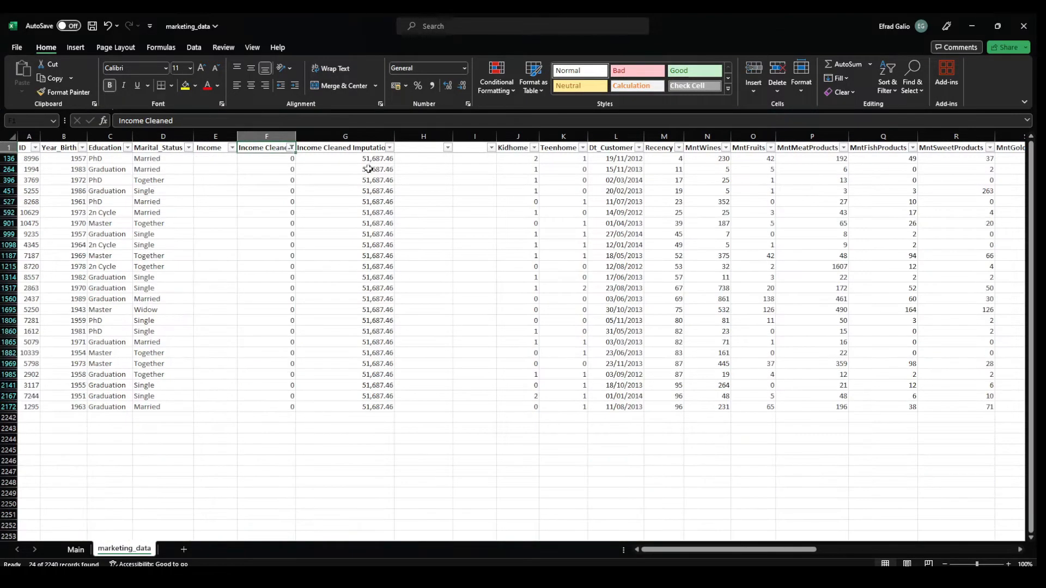
- Check the Income Cleaned Imputation values of the filtered zero-income rows, and remove the filter
drag(366, 159, 367, 169)
drag(358, 223, 360, 419)
click(326, 231)
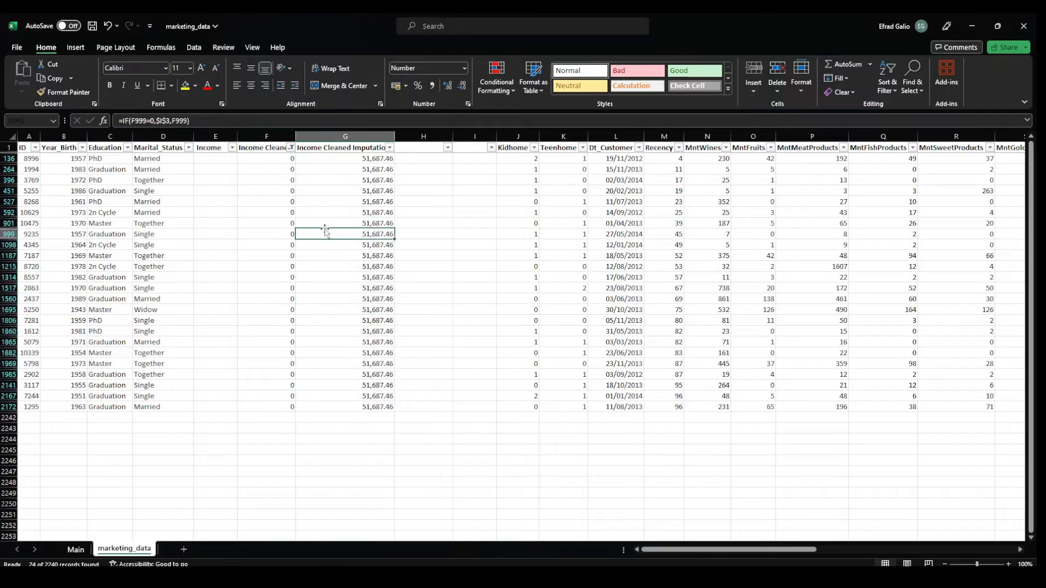
key(ctrl+shift+l)
scroll(326, 229, up, 3)
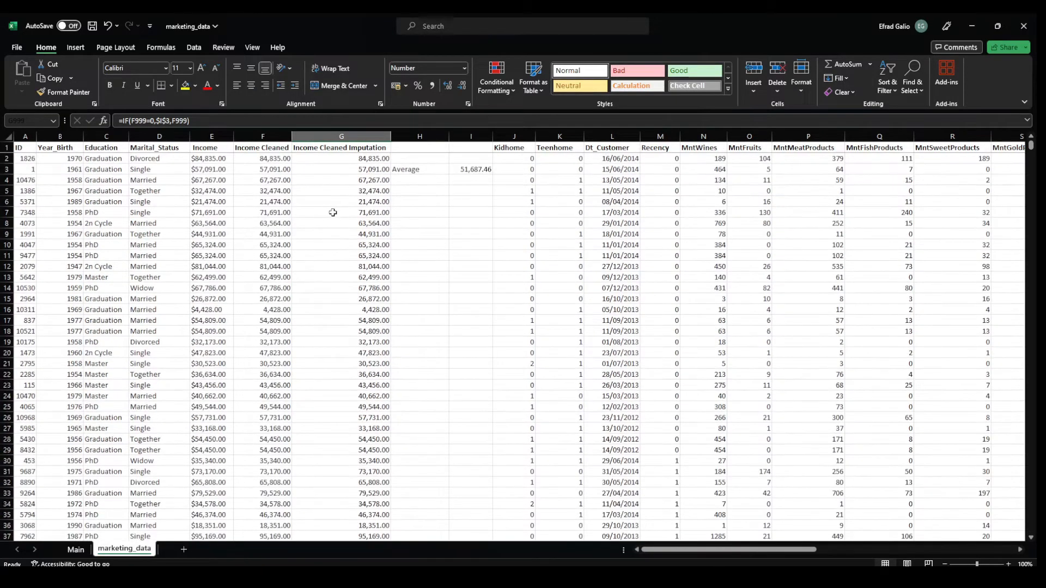
- Copy the Income Cleaned Imputation column and paste it over itself as values only to replace its formulas
click(352, 138)
key(ctrl+c)
click(347, 147)
right_click(347, 148)
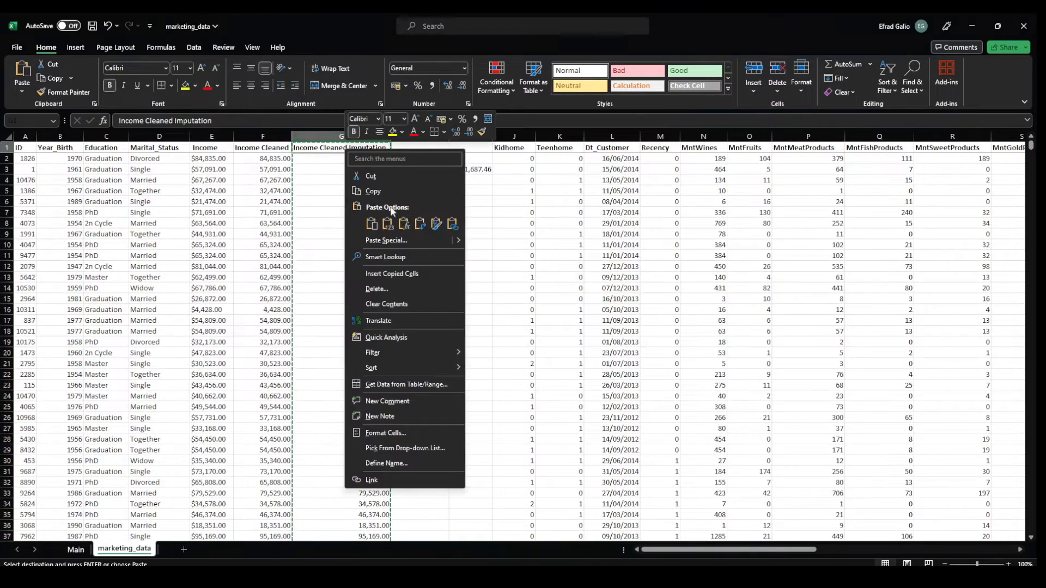
click(392, 224)
click(349, 201)
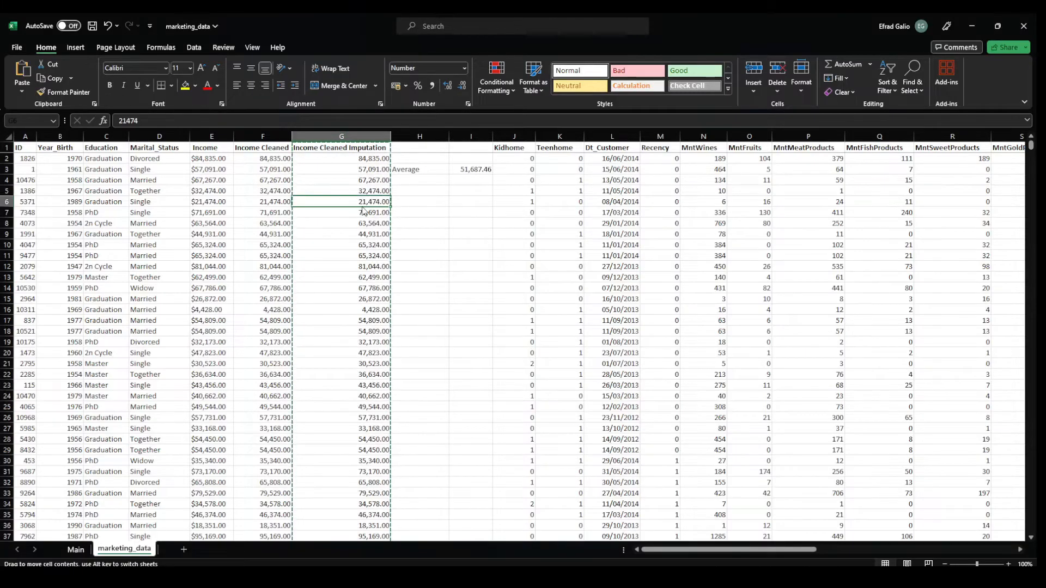
key(Escape)
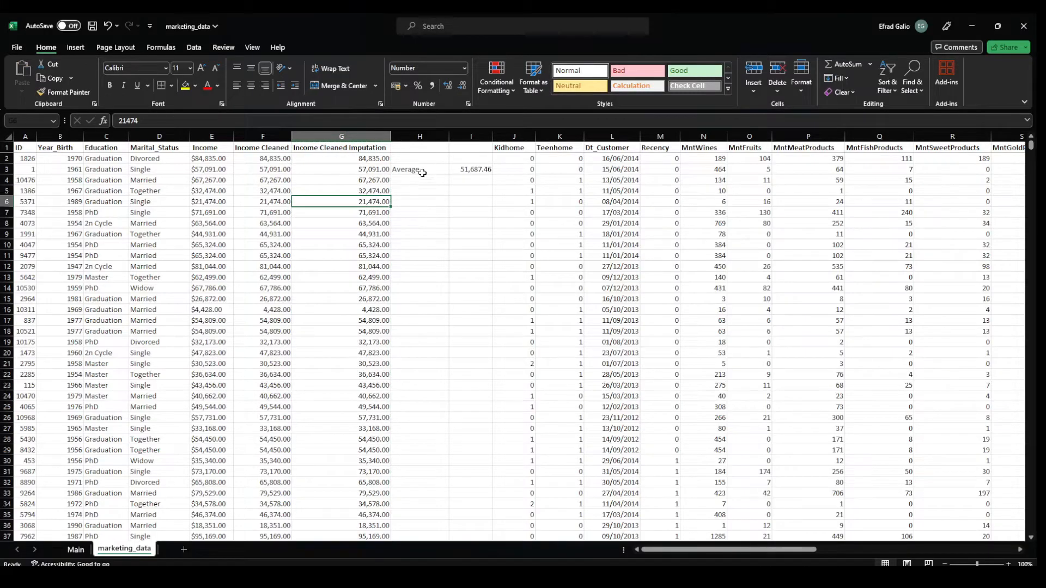
- Check the Report & Analysis topics on the Main sheet, and return to cell H4 below the Average label in marketing_data
click(82, 549)
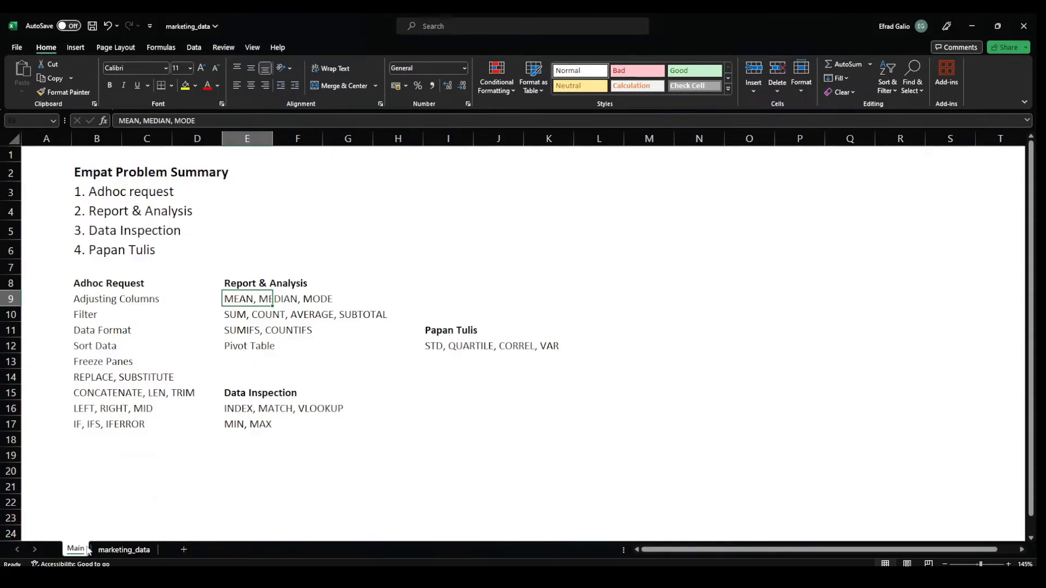
click(124, 550)
click(423, 179)
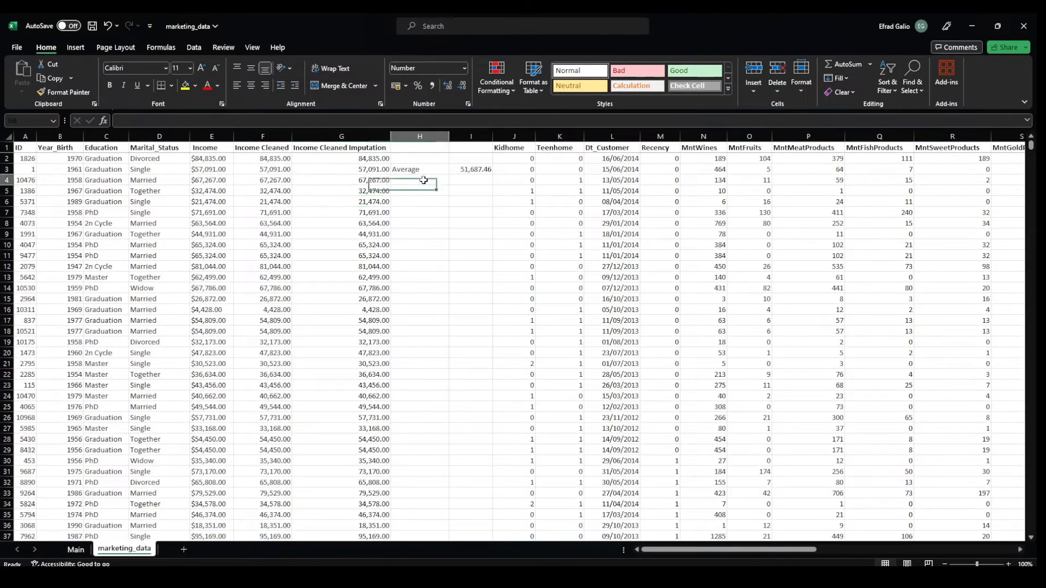
- Label cell H4 as Median, directly below the Average label
text(mE)
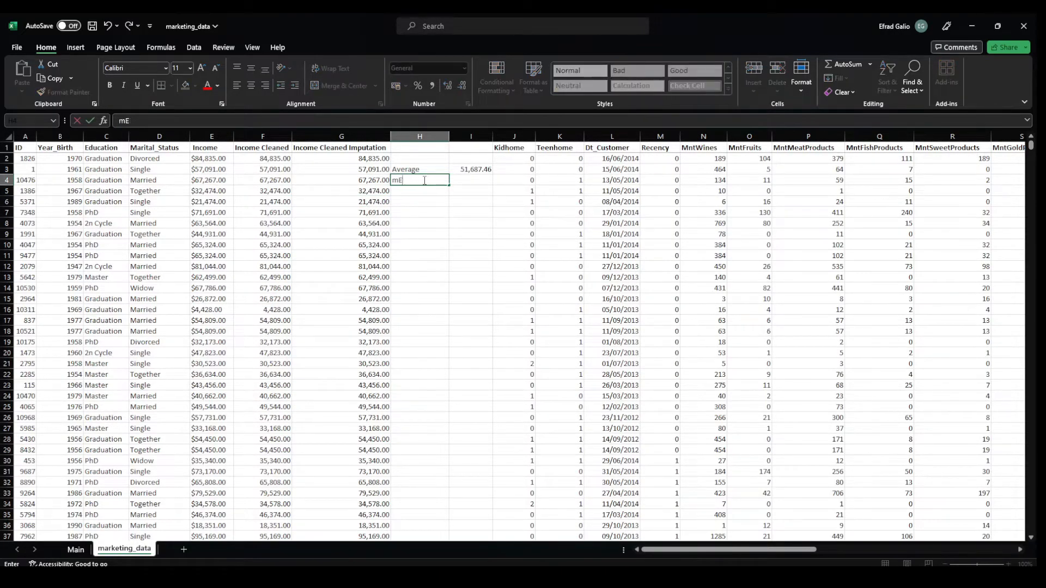
text(dian)
key(Tab)
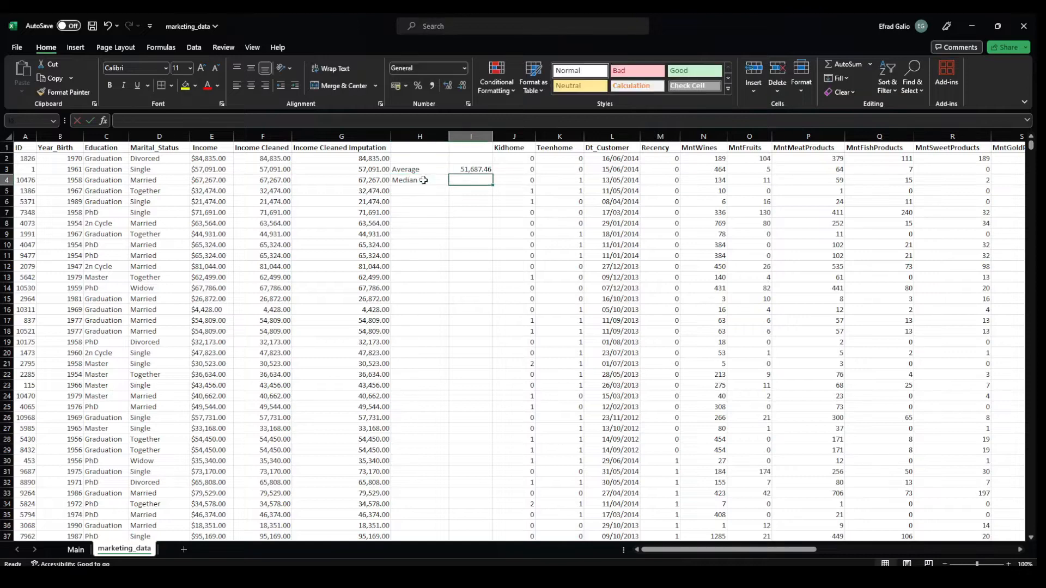
- Calculate the median of the Income Cleaned Imputation values in cell I4 with the MEDIAN function, and save the workbook
text(=MEDIAN()
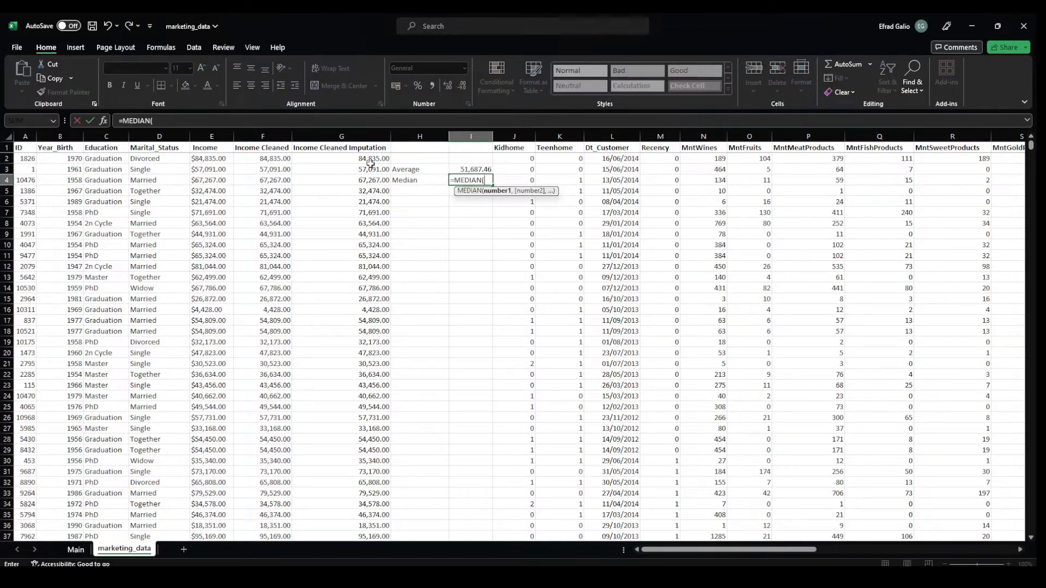
click(345, 159)
key(ctrl+shift+Down)
key(Return)
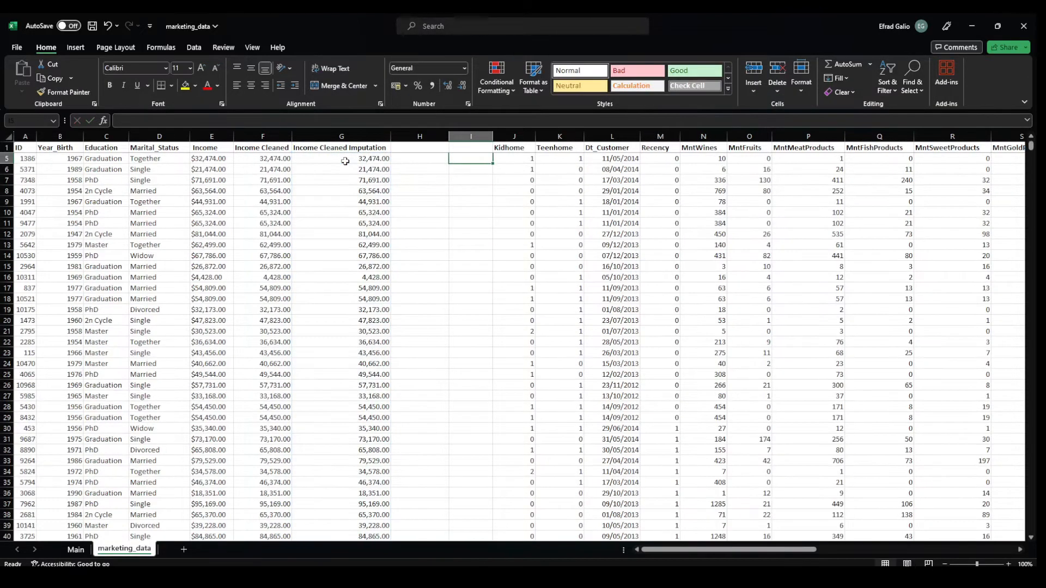
key(ctrl+s)
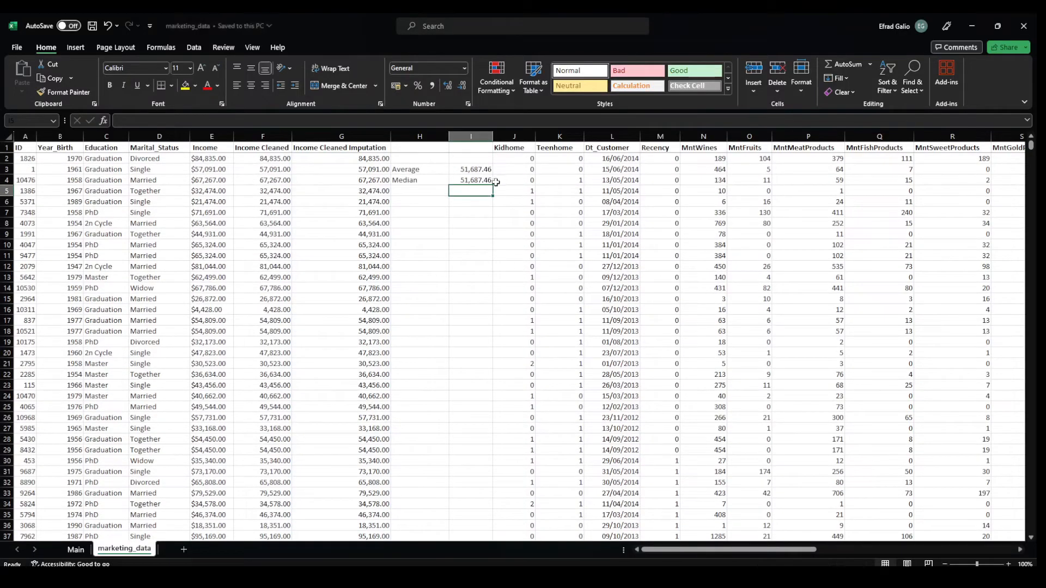
- Check the Average formula's source range, and replace the formula in I4 with =MEDIAN(F2:F2241), using the Income Cleaned column
click(471, 170)
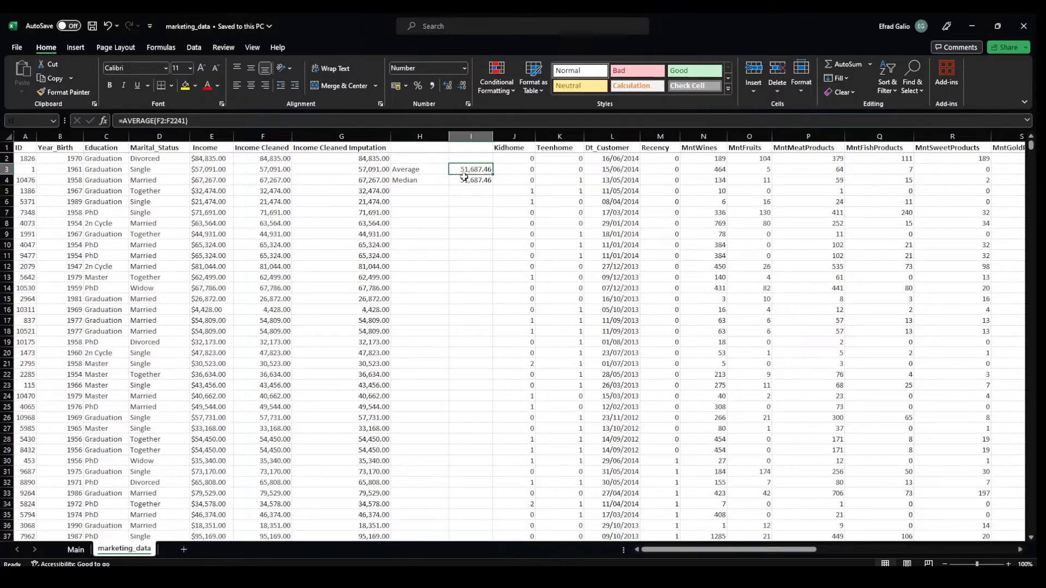
click(466, 180)
text(=medi)
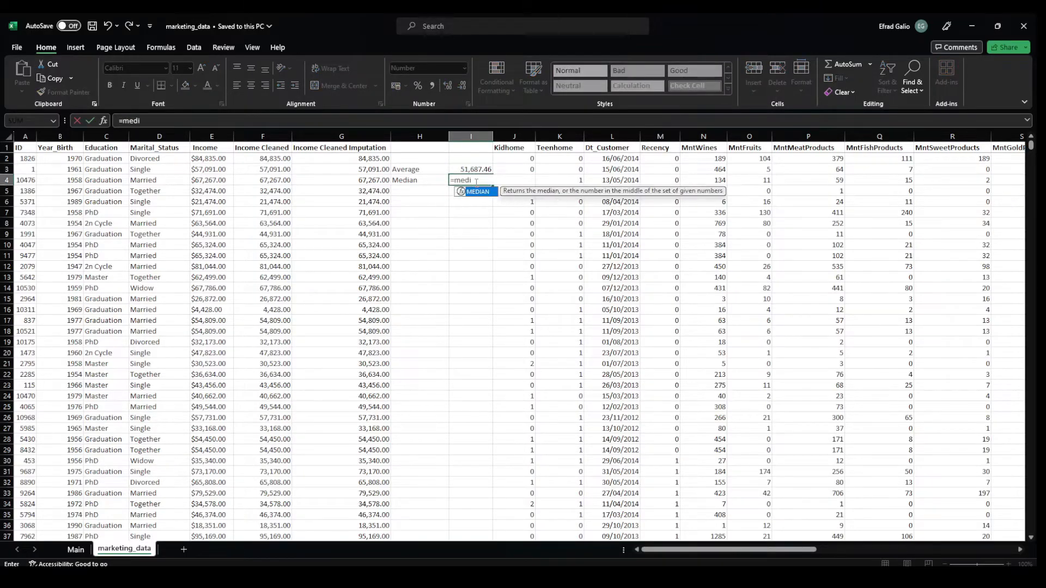
key(Tab)
key(Left)
key(Left)
key(Left)
key(Up)
key(Up)
key(ctrl+shift+Down)
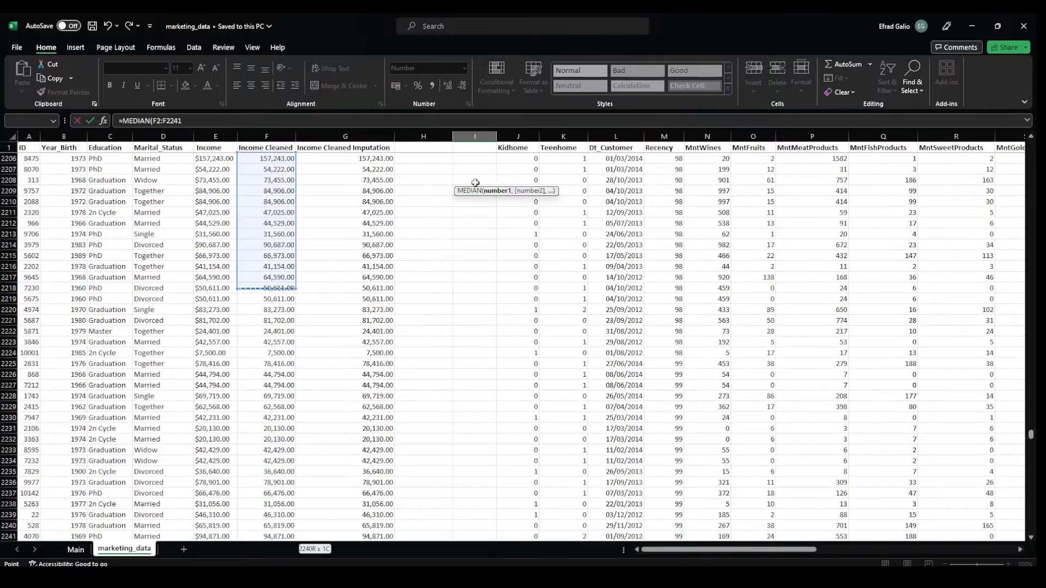
key(Return)
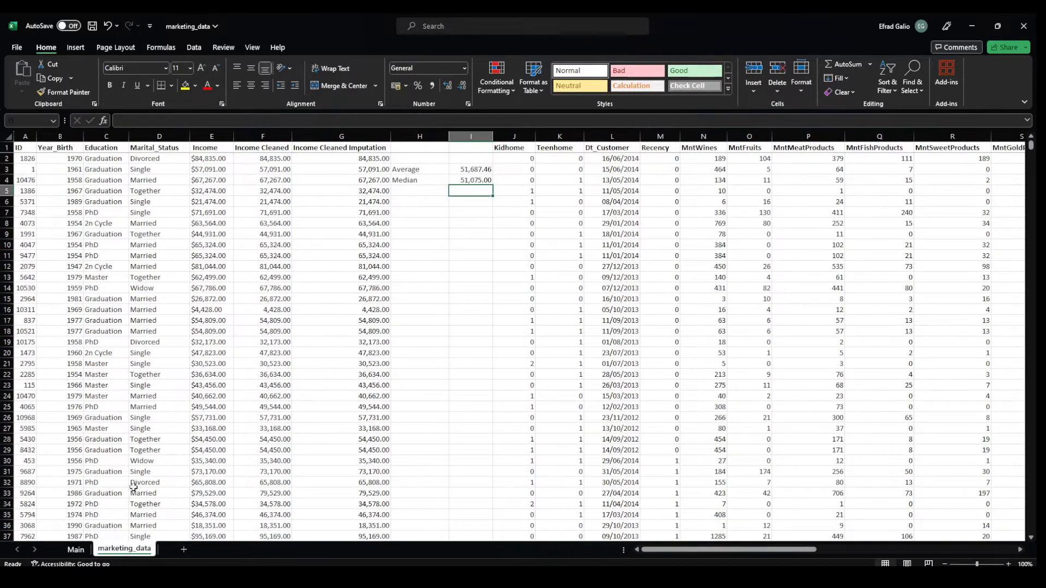
- Check the Report & Analysis topics on the Main sheet, and label cell H5 in marketing_data as Mode
click(80, 553)
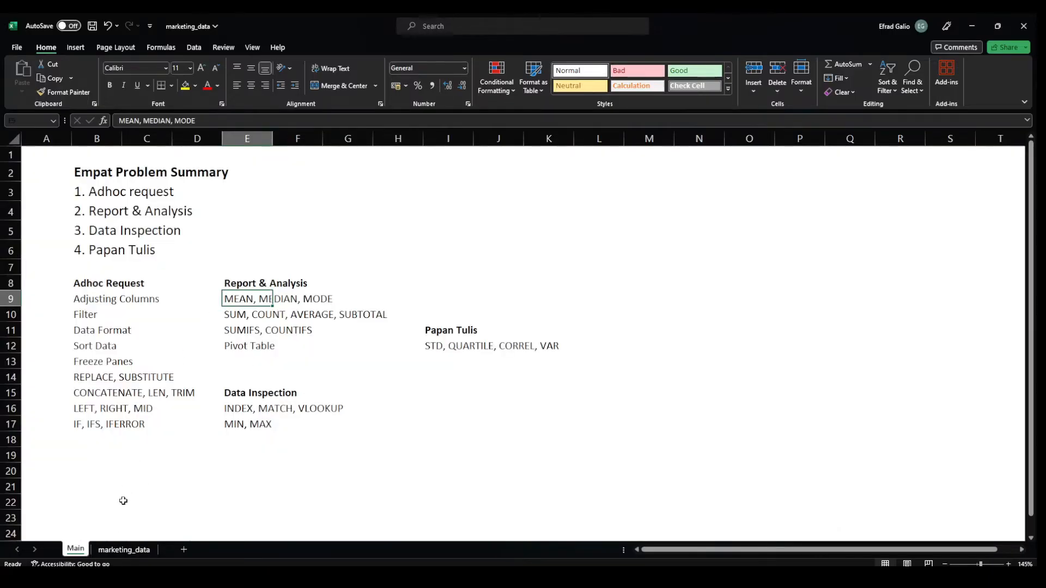
click(123, 550)
click(408, 193)
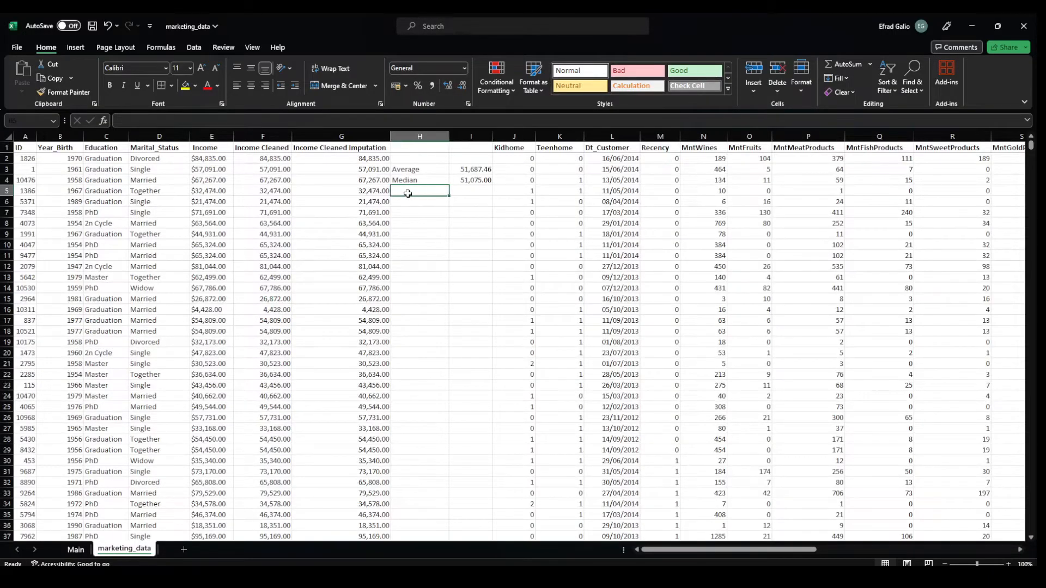
text(Mode)
key(Tab)
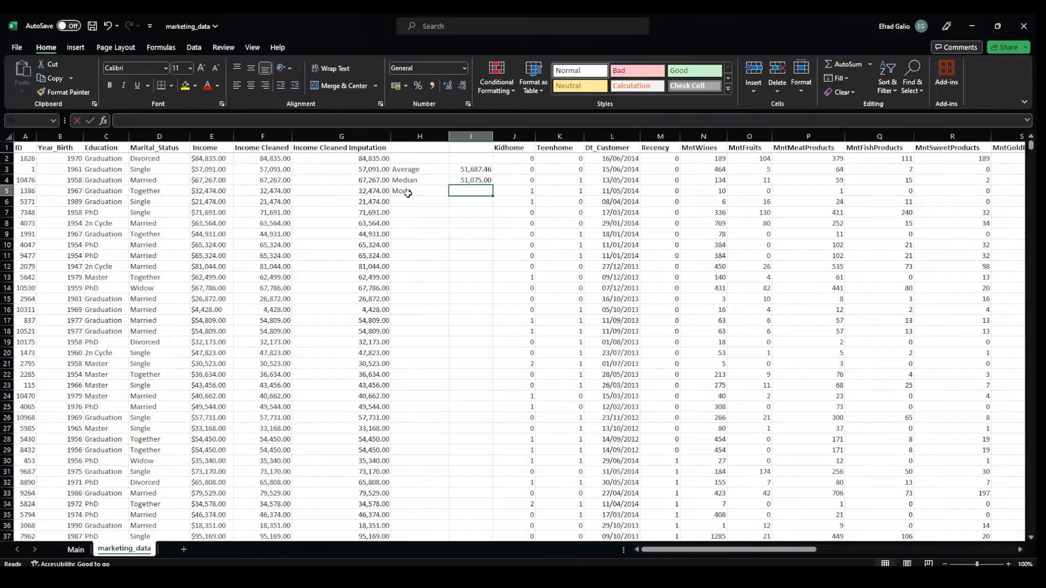
- Calculate the mode of the Income Cleaned values in cell I5 with =MODE(F2:F2241), and review the formula's range
text(=MODE()
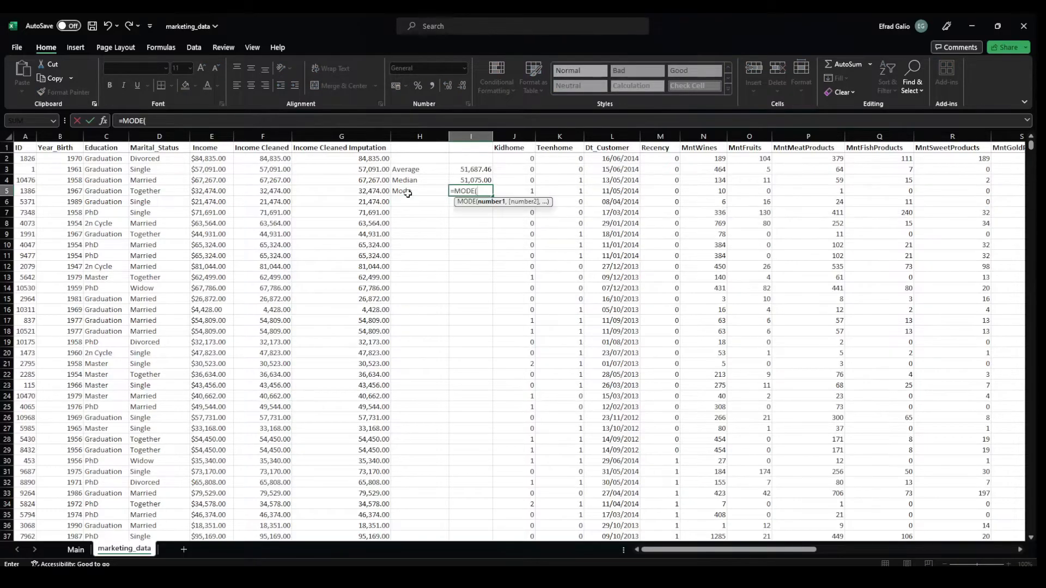
click(229, 159)
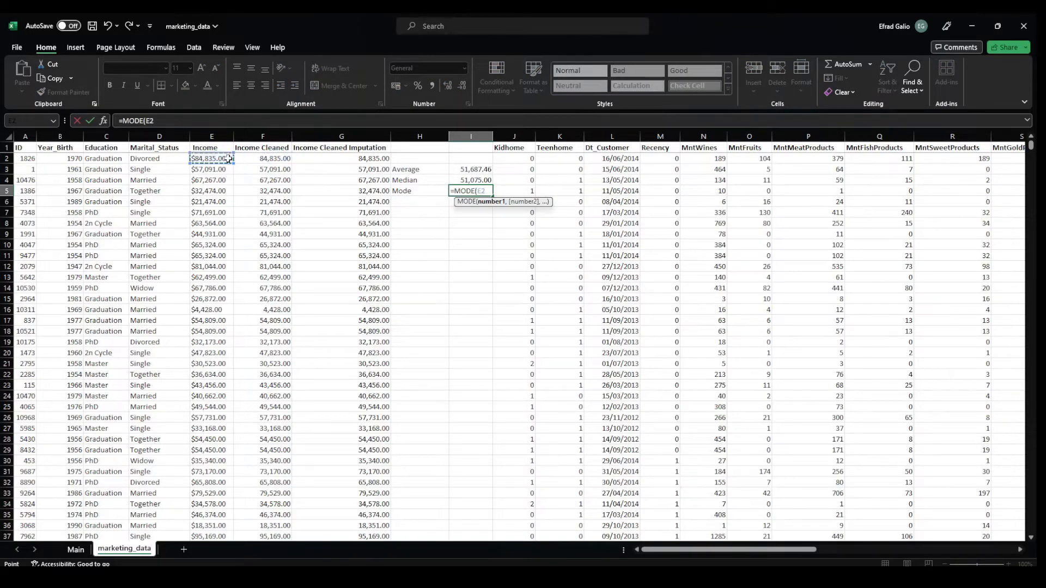
click(251, 162)
key(ctrl+shift+Down)
key(Return)
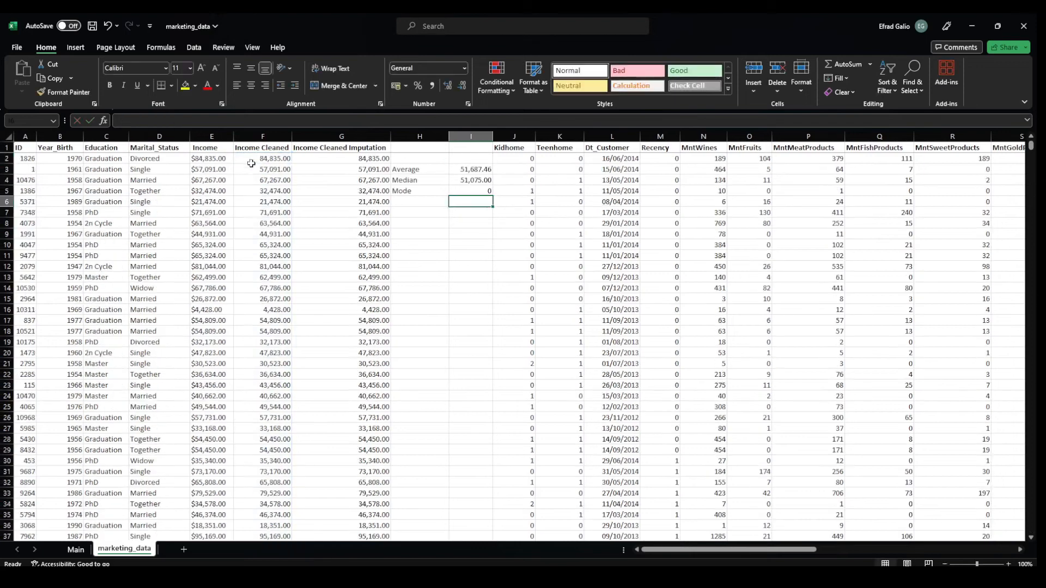
double_click(462, 192)
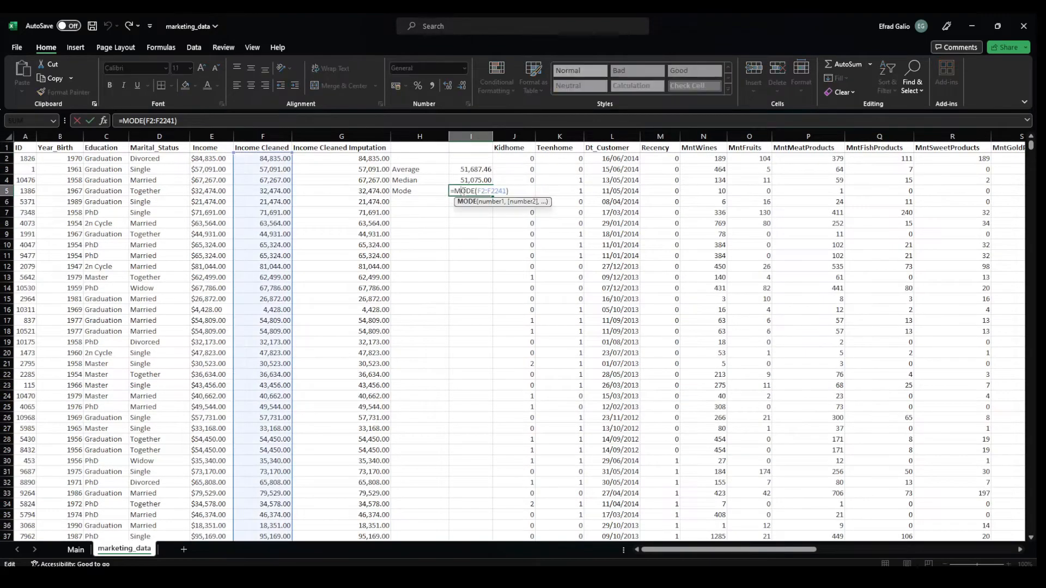
key(Escape)
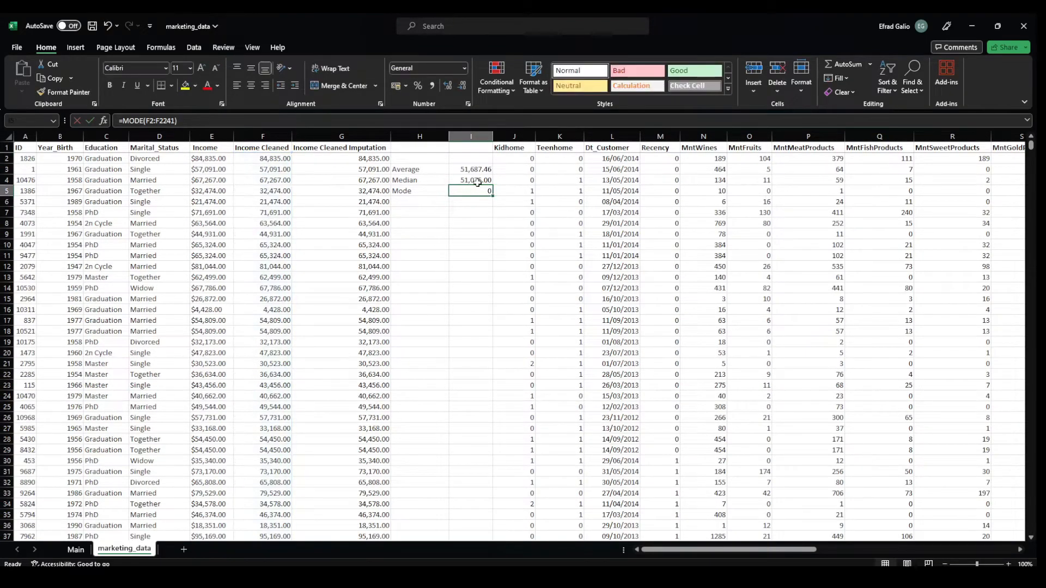
- Replace the mode formula in I5 with a MODE function over the Income Cleaned Imputation values, from G2 to G2241
text(=MODE.M)
key(Tab)
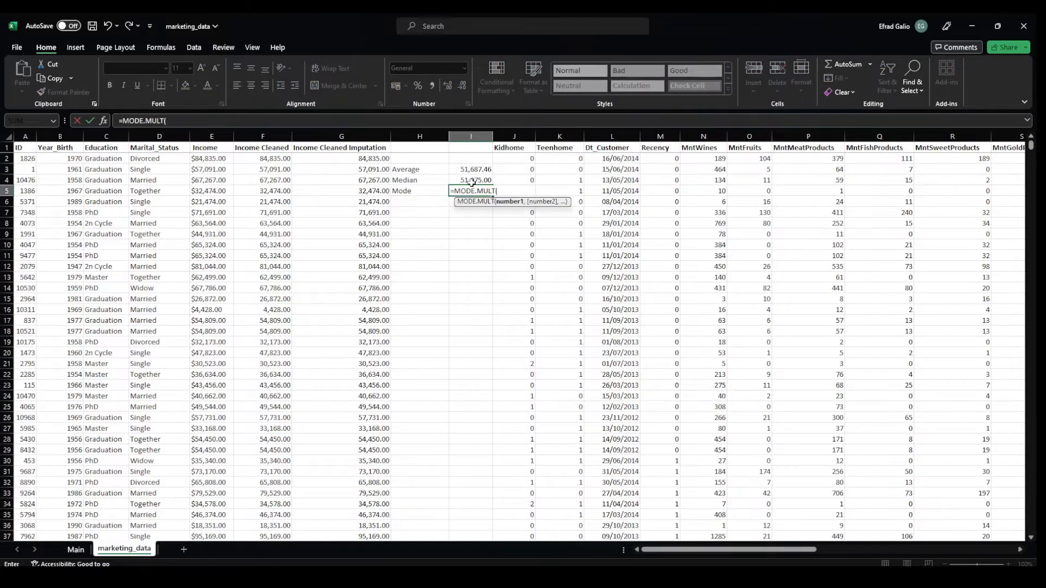
key(BackSpace)
key(BackSpace)
key(BackSpace)
key(BackSpace)
key(BackSpace)
key(BackSpace)
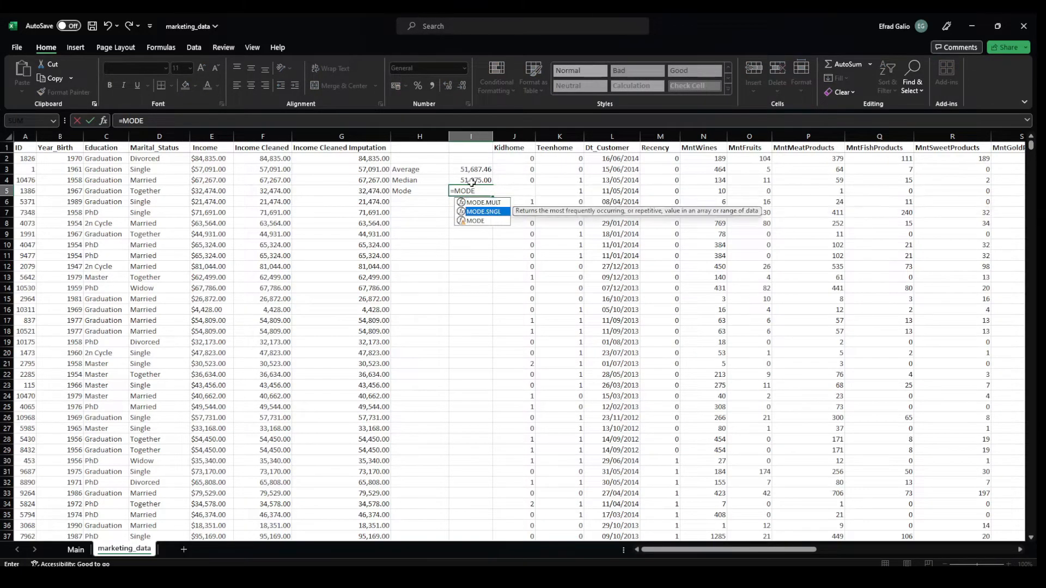
text(()
click(361, 158)
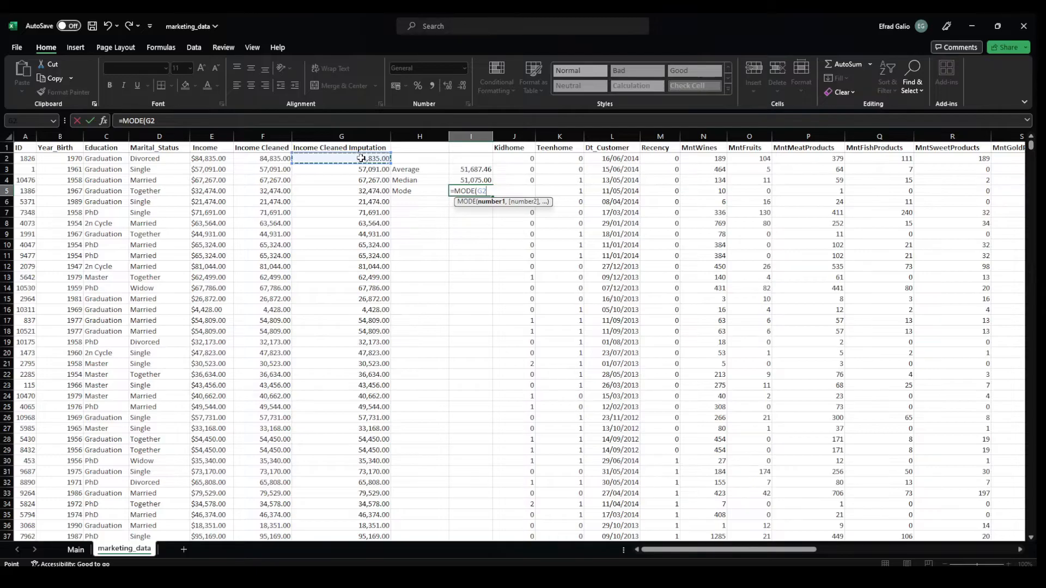
key(ctrl+shift+Down)
key(Return)
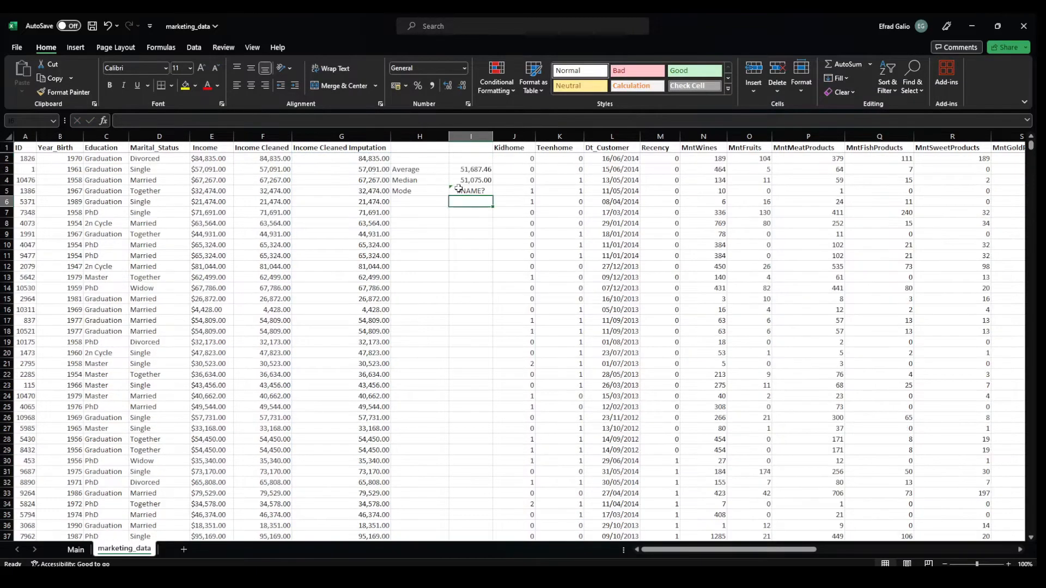
- Remove the stray backslash from the mode formula in I5 so it reads =MODE(G2:G2241)
click(459, 189)
double_click(471, 192)
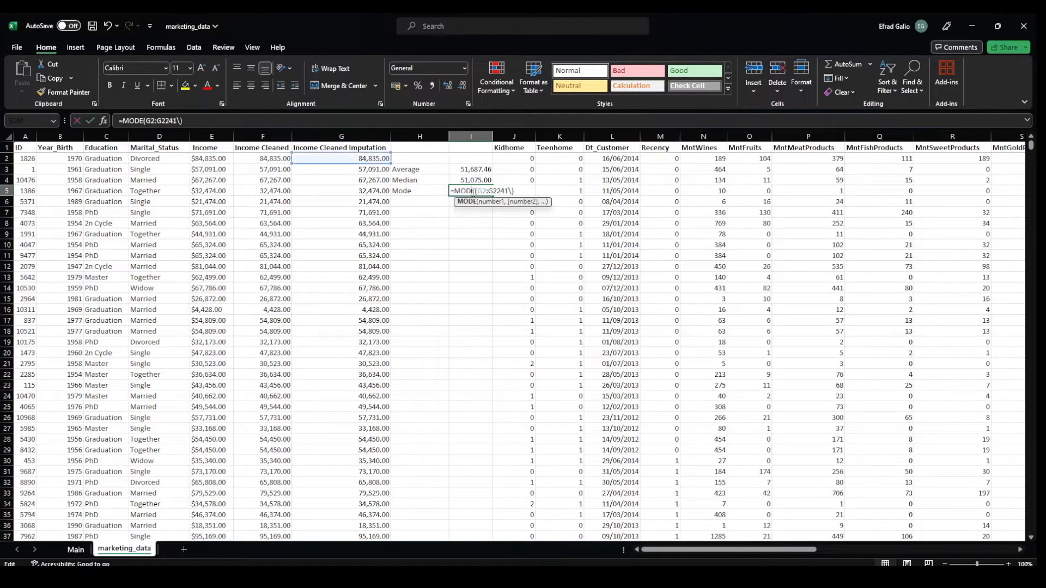
key(BackSpace)
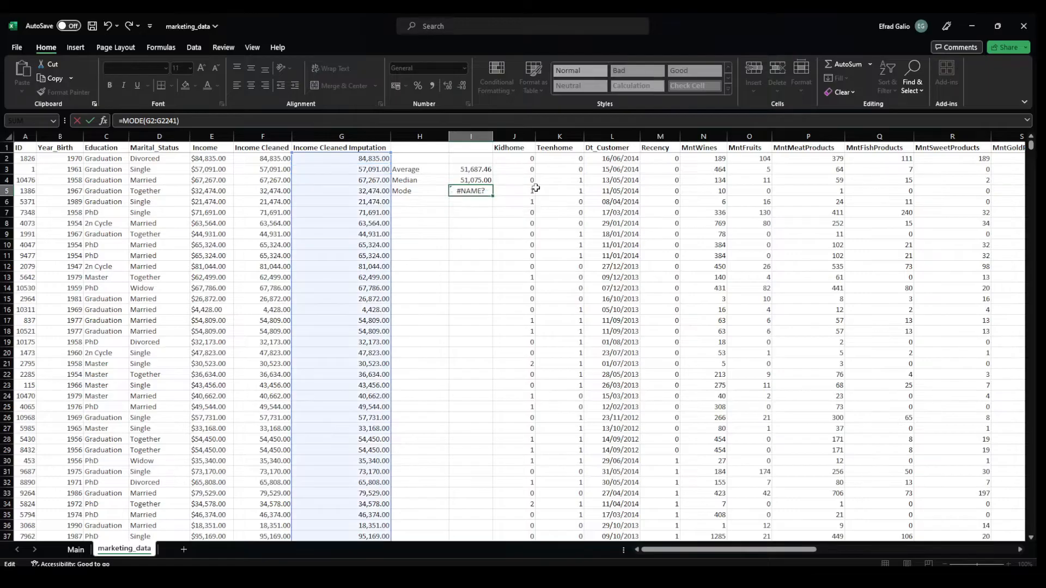
key(Return)
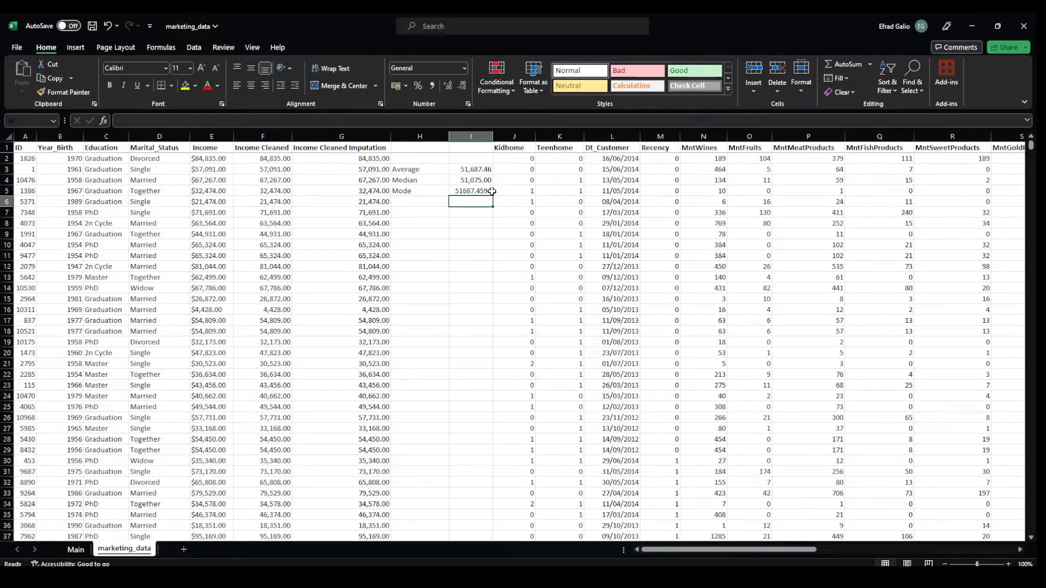
- Review the Average formula in I3 and the Mode and Median labels, and open the Main sheet's topic list
click(488, 173)
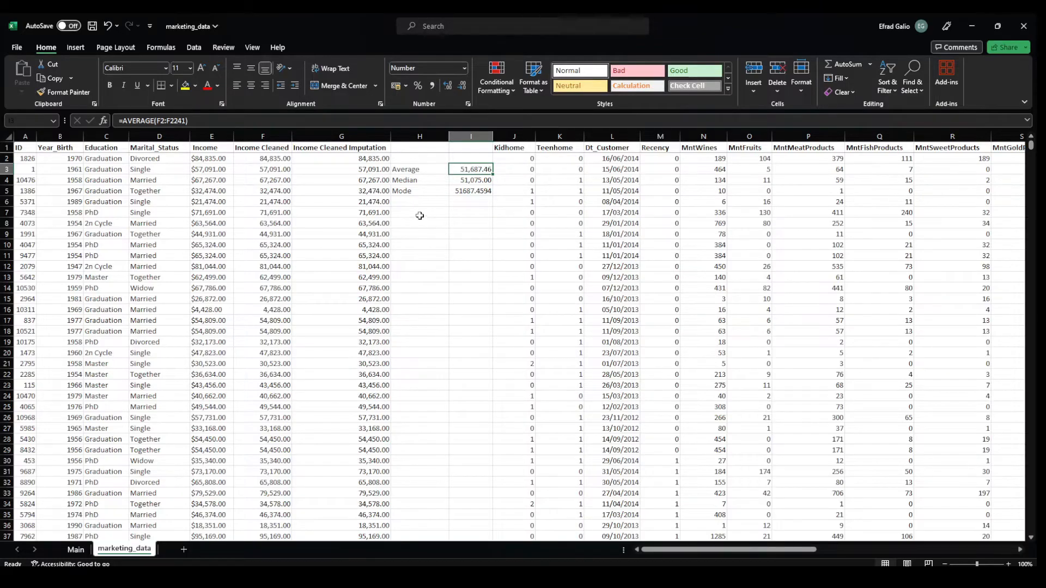
click(413, 194)
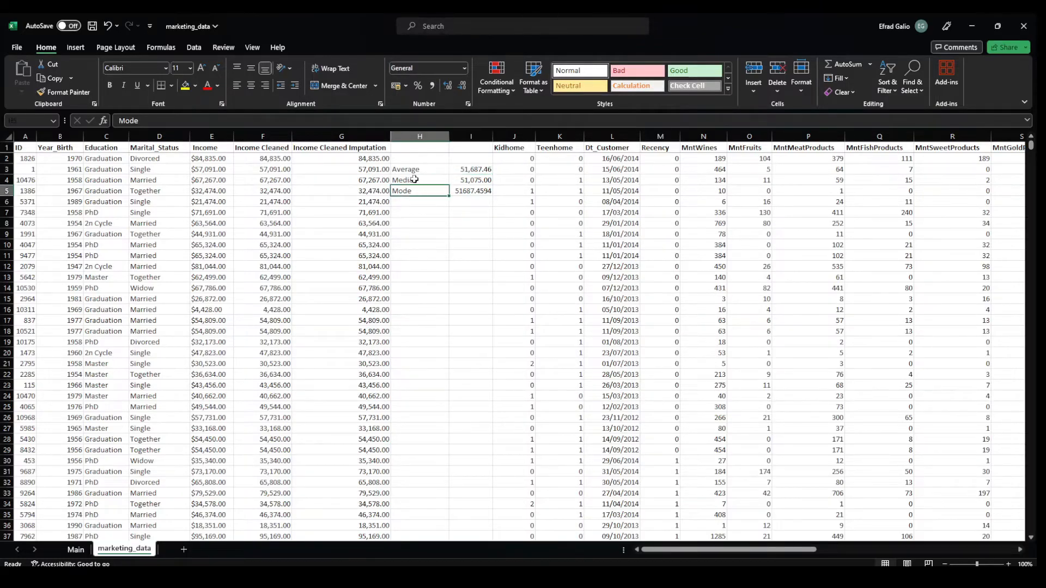
click(414, 179)
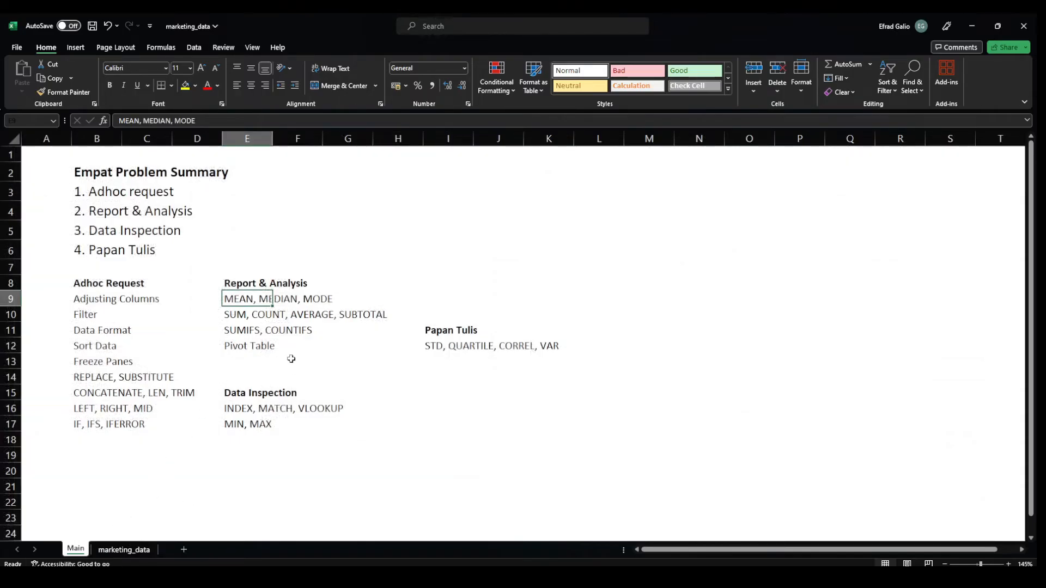
- Return to marketing_data and label cell H6, below Mode, as Sum
click(136, 550)
click(412, 202)
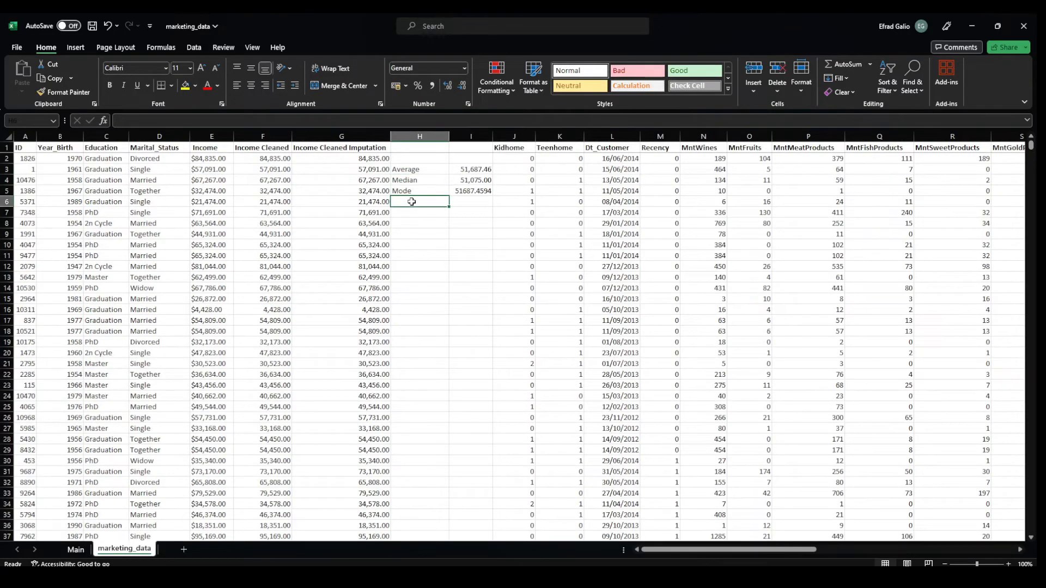
text(Sum)
key(Return)
key(Up)
key(Right)
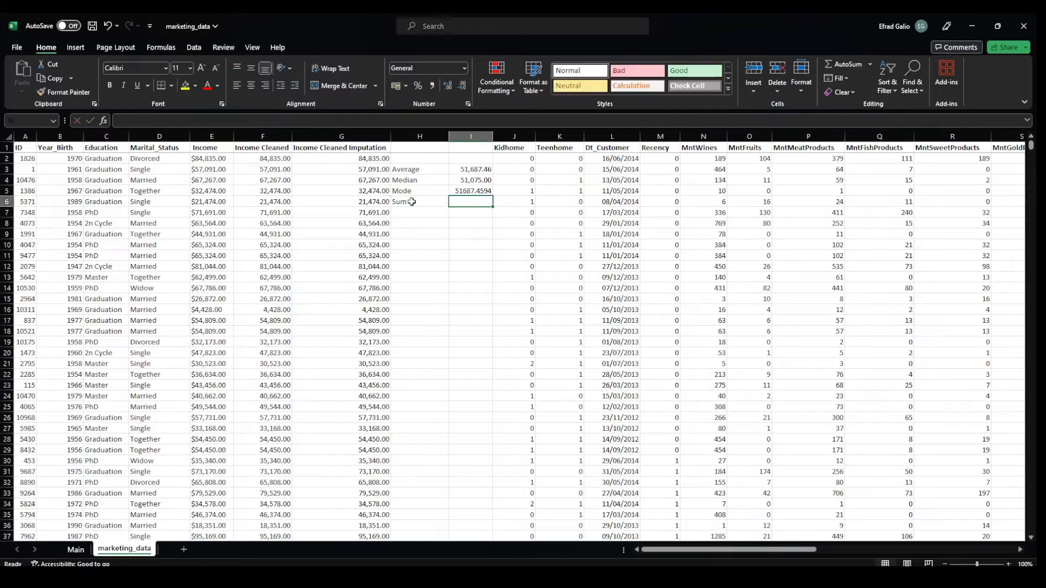
- Sum the Income Cleaned values in cell I6 with =SUM(F2:F2241), and fit column I's width to its contents
text(=SUM()
key(Left)
key(Left)
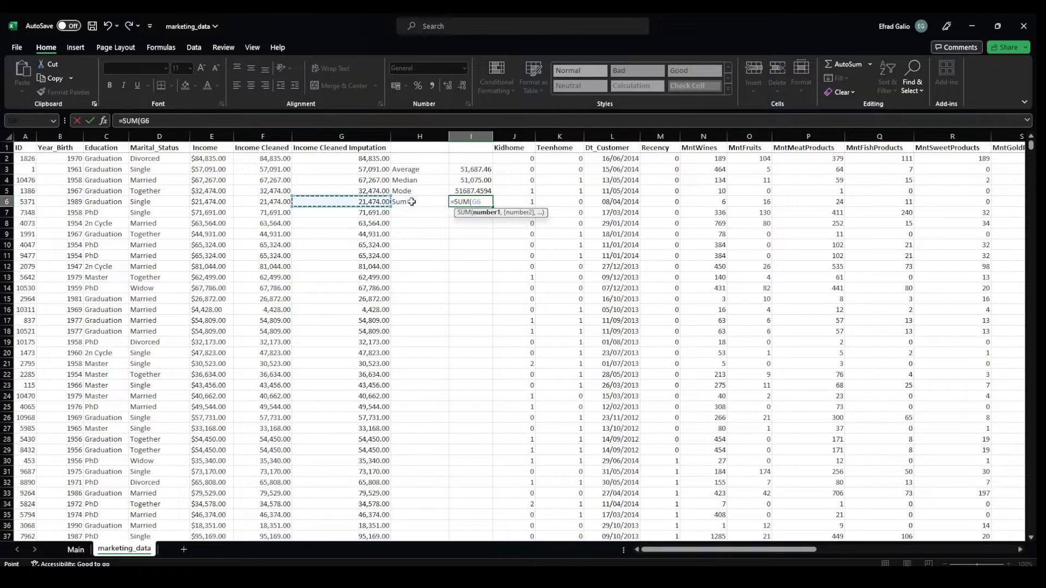
key(Up)
key(Up)
key(Up)
key(Up)
key(Left)
key(ctrl+shift+Down)
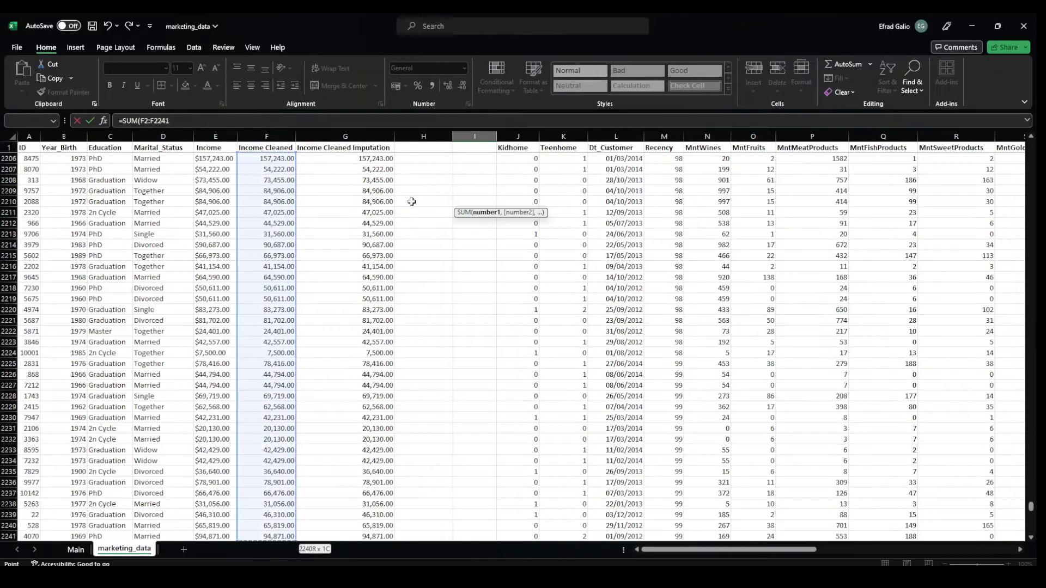
text())
key(Return)
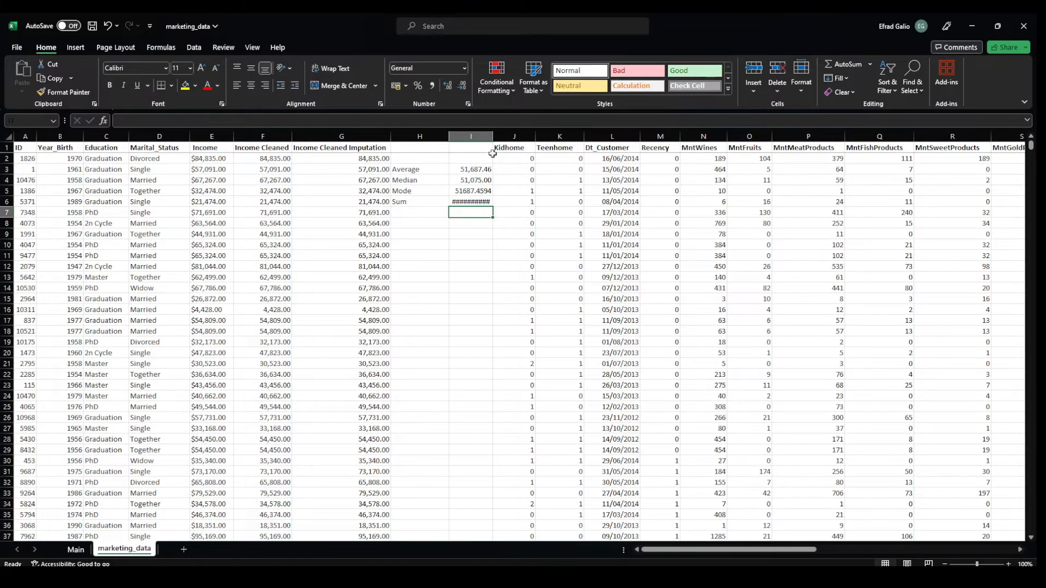
double_click(494, 137)
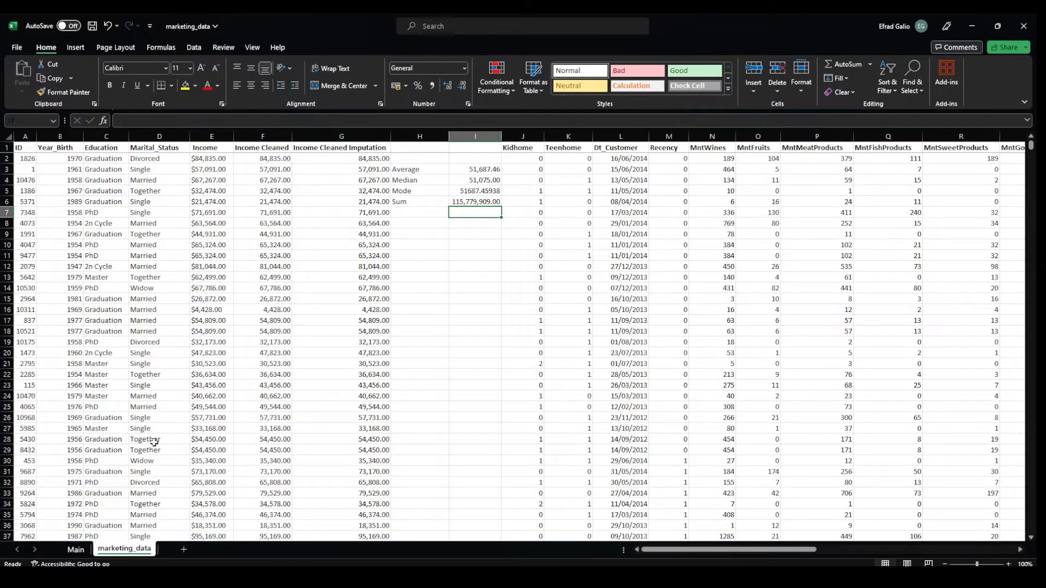
- Review the Report & Analysis topics on the Main sheet, from MEAN, MEDIAN, MODE down to the Pivot Table entry
click(76, 550)
drag(247, 303, 376, 326)
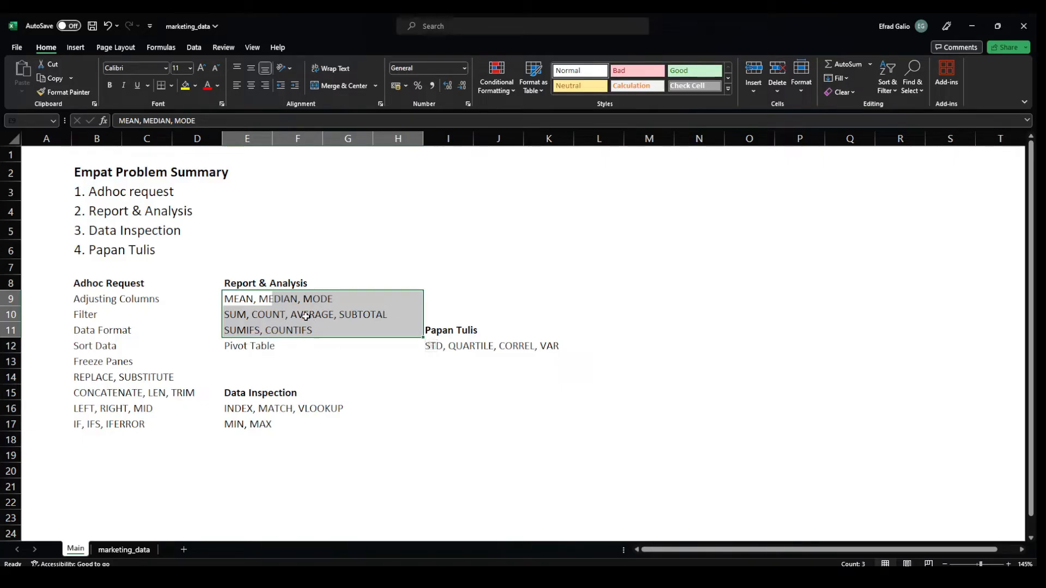
click(238, 347)
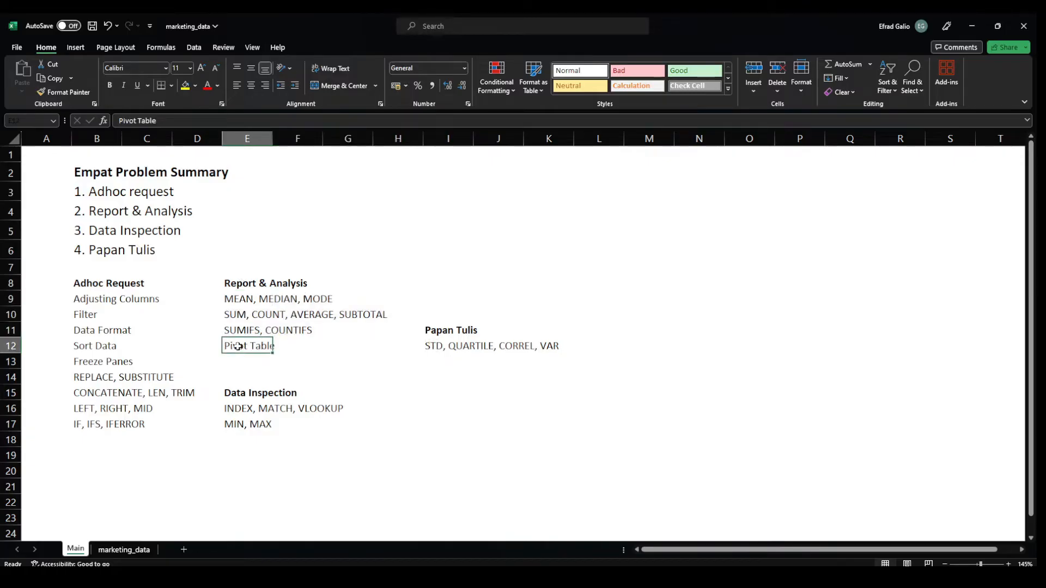
- Return to marketing_data, check the Sum formula in I6, and label cell H7 below Sum as Count
click(249, 316)
click(143, 550)
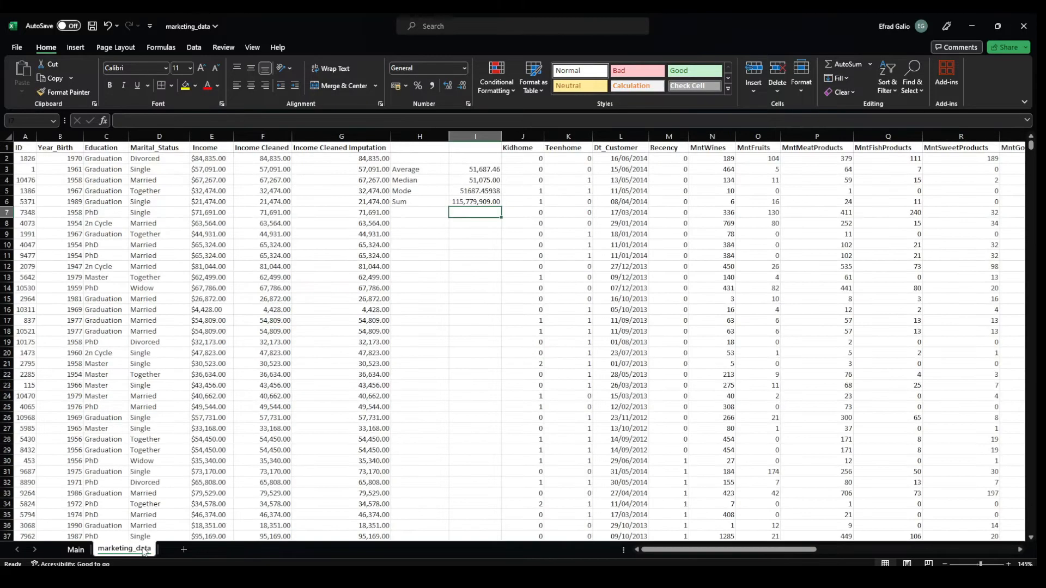
double_click(467, 202)
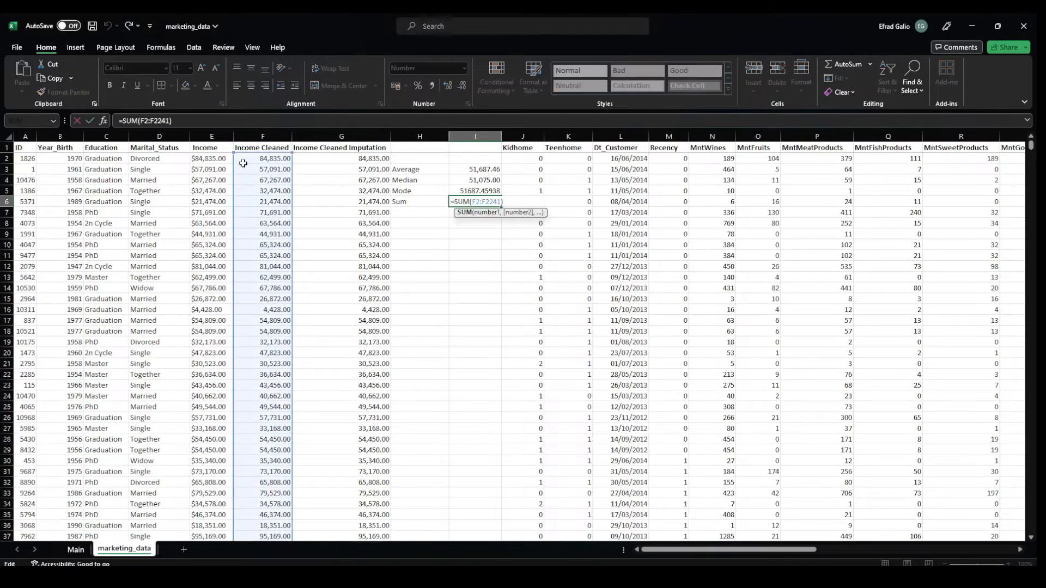
click(413, 213)
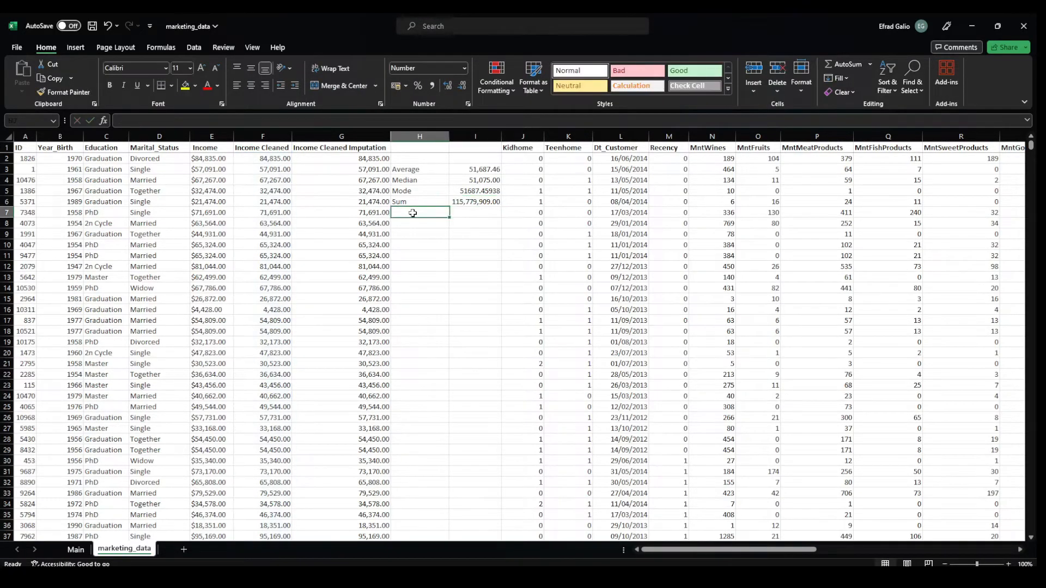
text(Count)
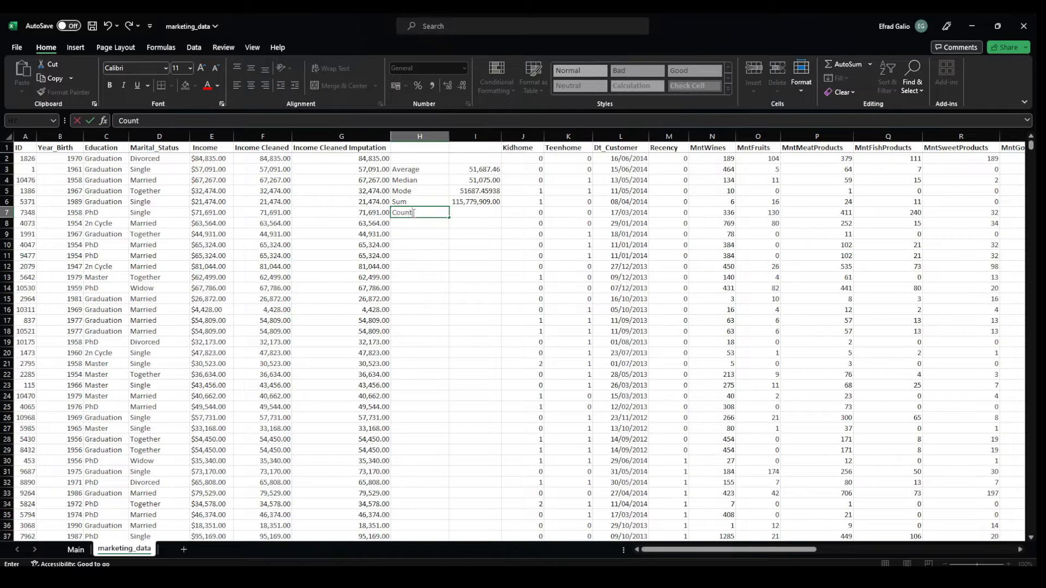
- Count the Income Cleaned Imputation values in cell I7 with =COUNT(G2:G2241)
key(Tab)
text(=coun)
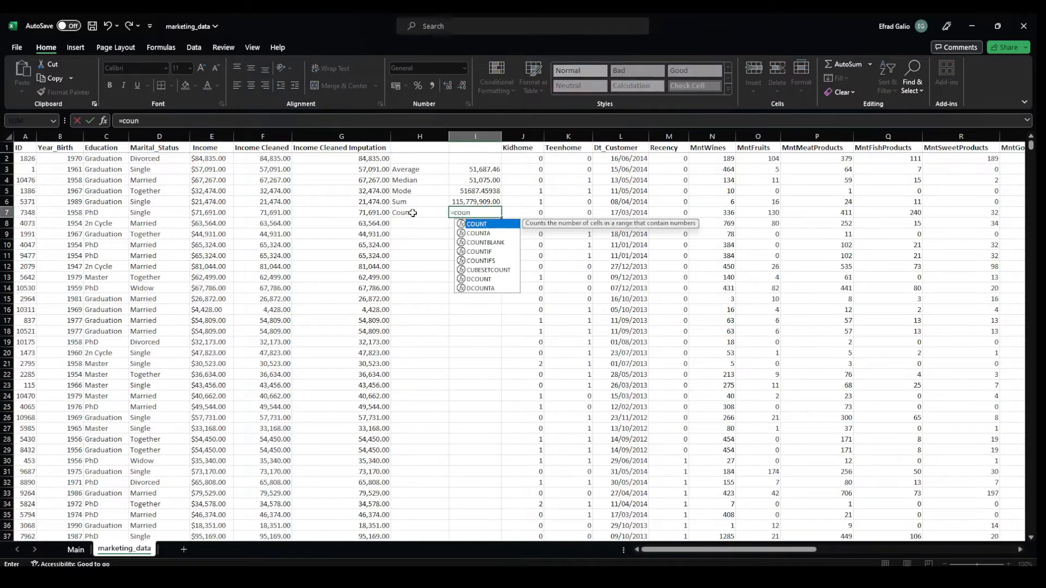
key(Tab)
key(Left)
key(Up)
key(Up)
key(Up)
key(Left)
key(Up)
key(Up)
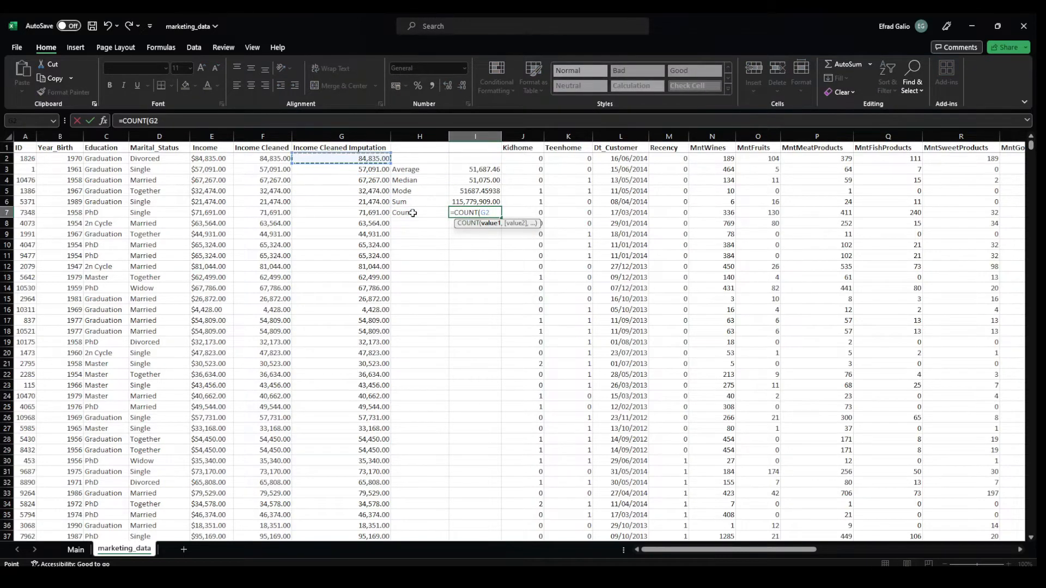
key(ctrl+shift+Down)
key(Return)
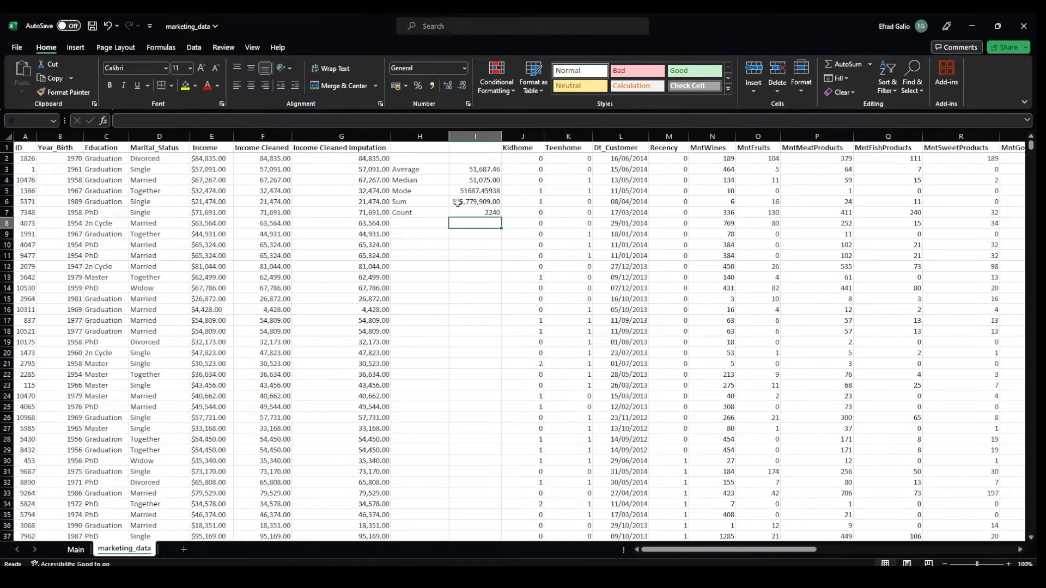
- Select the Income Cleaned Imputation values from G2 through G2241 to check their count, and return to the summary cells
drag(366, 159, 364, 187)
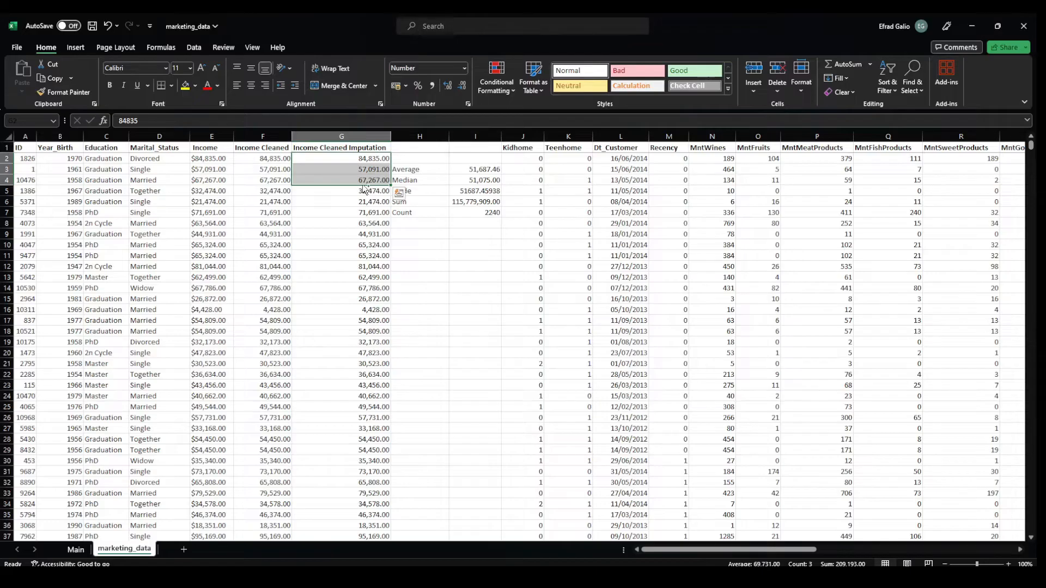
key(ctrl+shift+Down)
scroll(211, 310, down, 1)
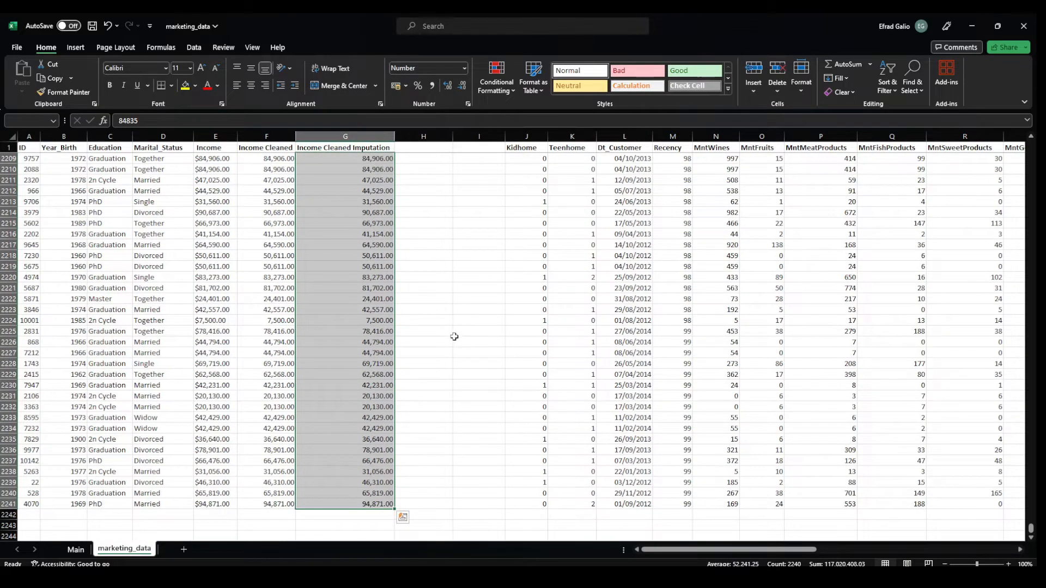
click(452, 335)
key(ctrl+Up)
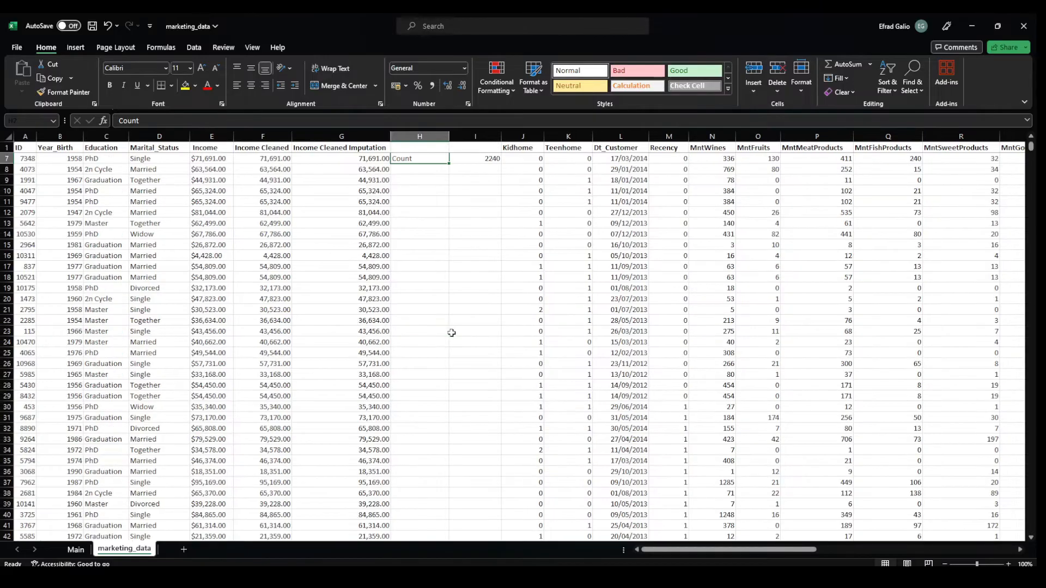
scroll(458, 329, up, 2)
- Try to count the Marital_Status text values in cell I8 with =COUNT(D2:D2241)
click(421, 227)
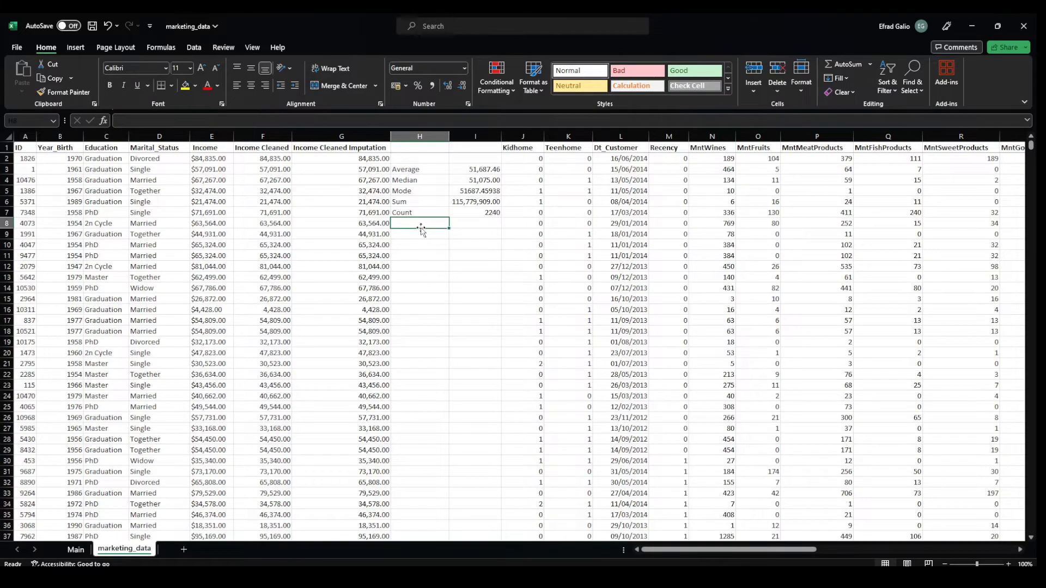
text(=COUNT()
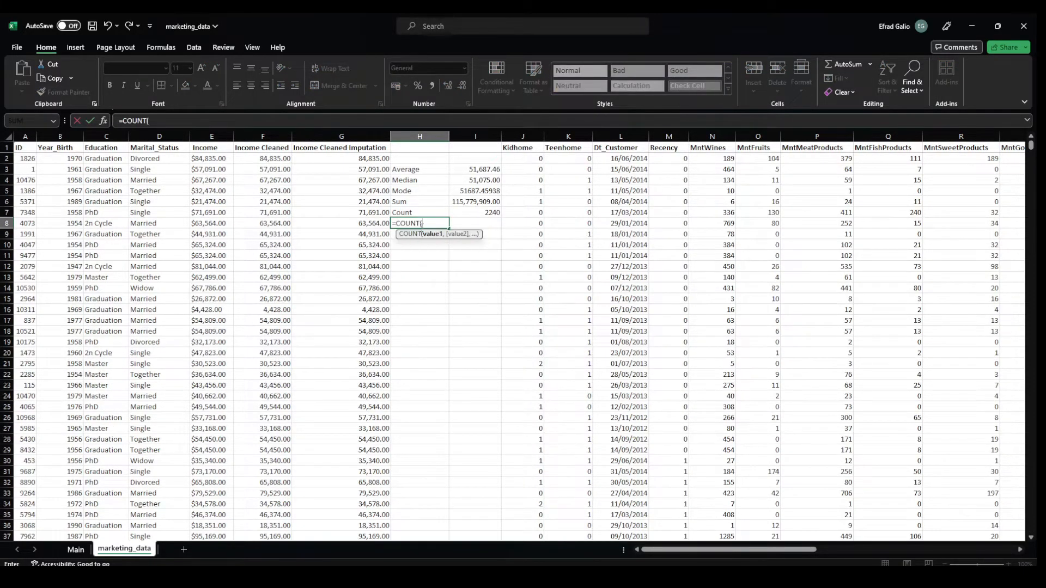
click(474, 227)
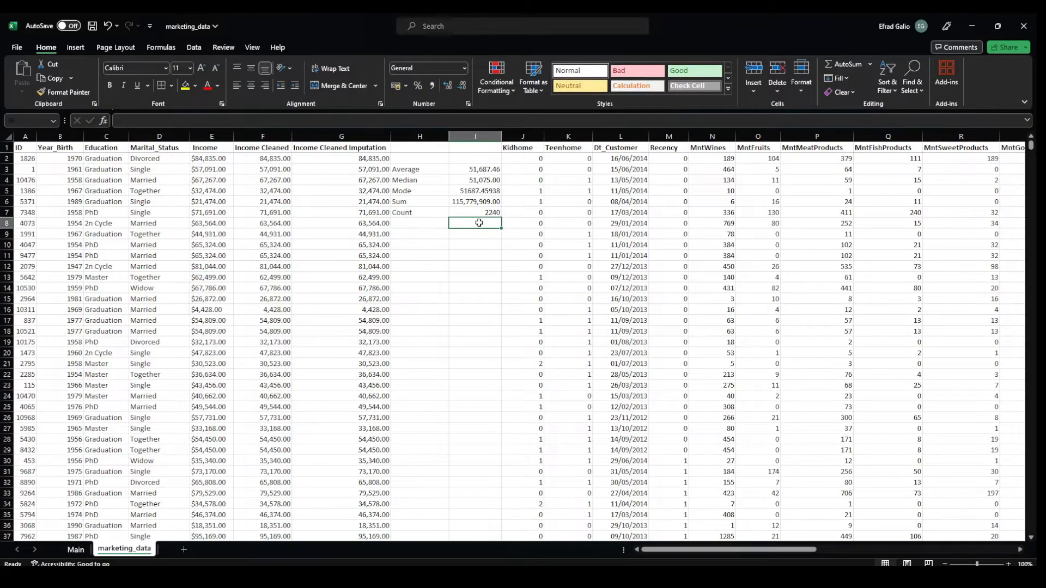
text(=COUNT()
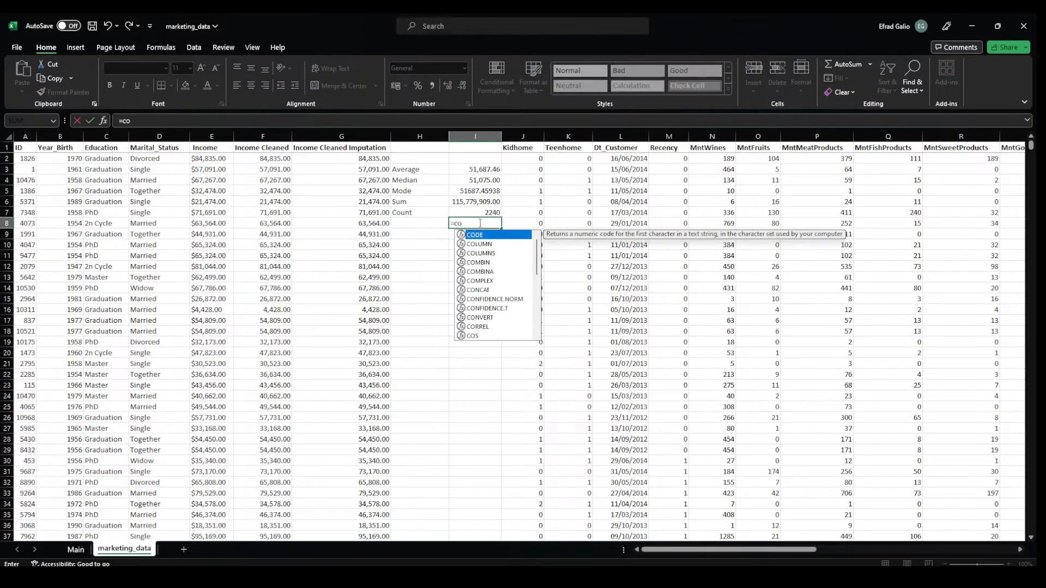
key(Left)
key(Left)
key(Left)
key(Left)
key(Left)
key(Up)
key(Up)
key(Up)
key(Up)
key(Up)
key(Up)
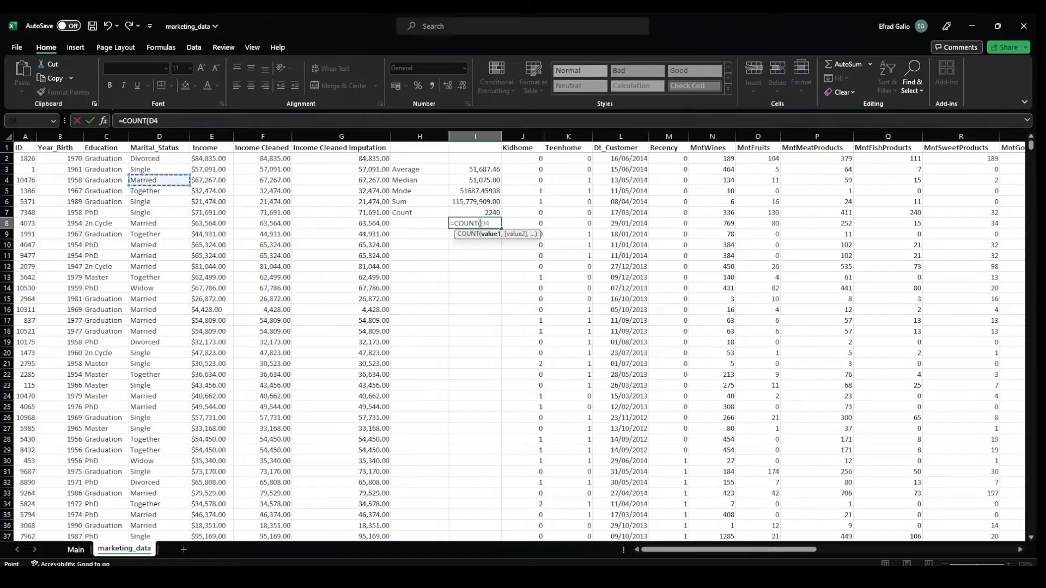
key(ctrl+shift+Down)
key(Return)
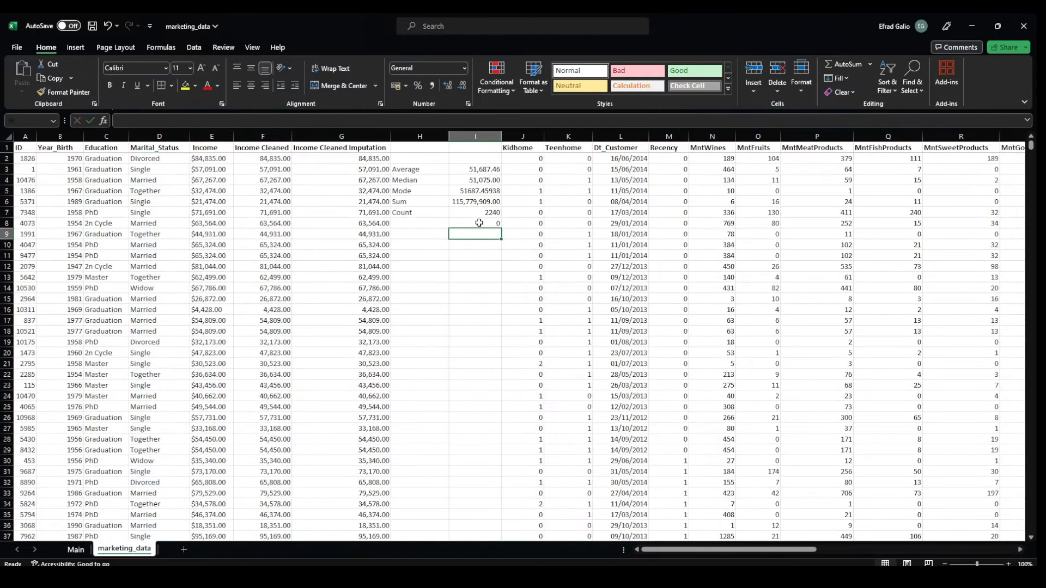
- Label cell H8, directly below the Count label, as Counta
click(483, 222)
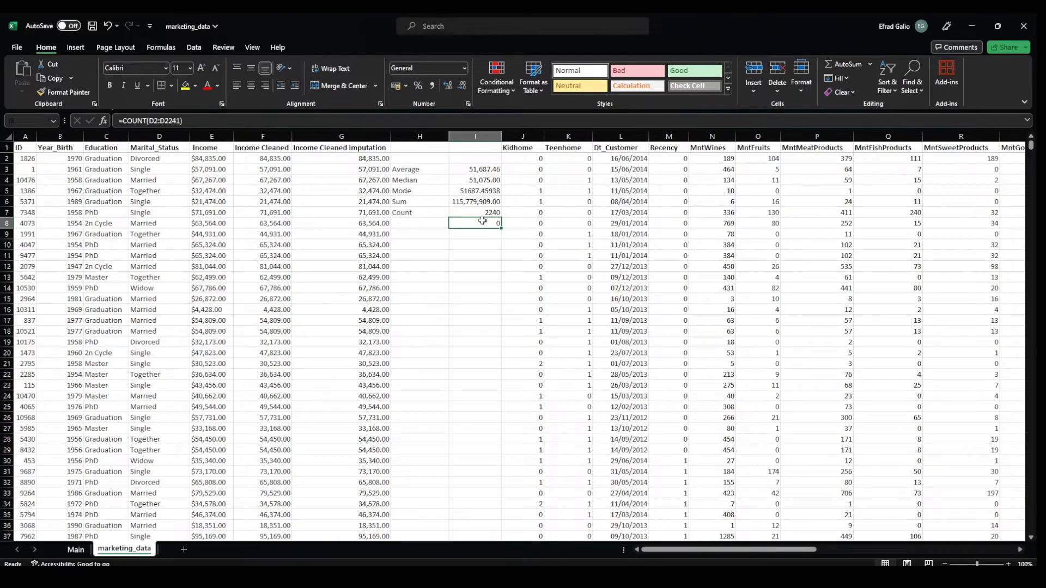
key(Left)
text(Count)
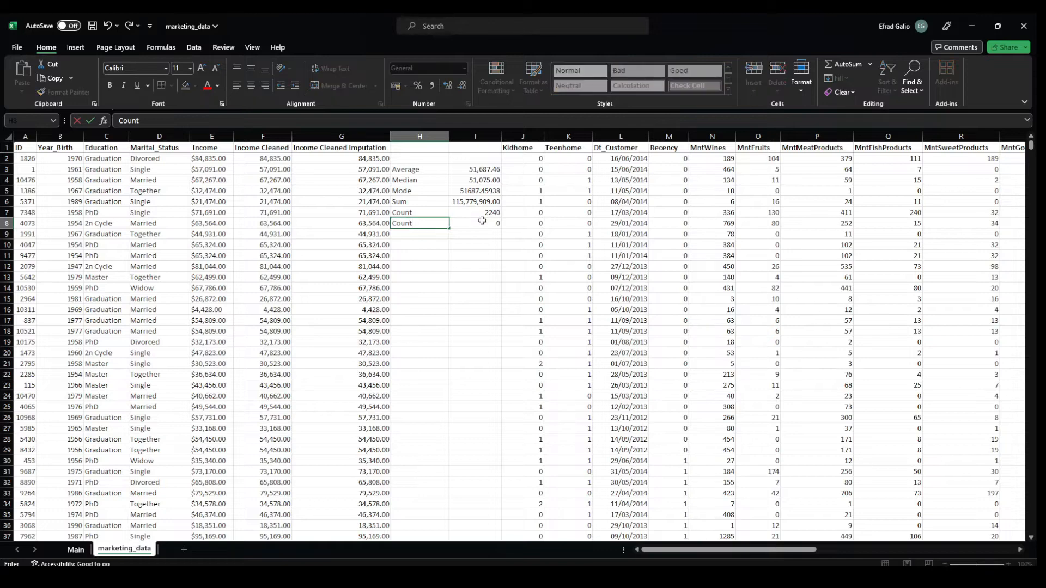
text(a)
- Replace the formula in I8 with a COUNTA of the Marital_Status values from D2 down to the last data row
key(Right)
text(=cop)
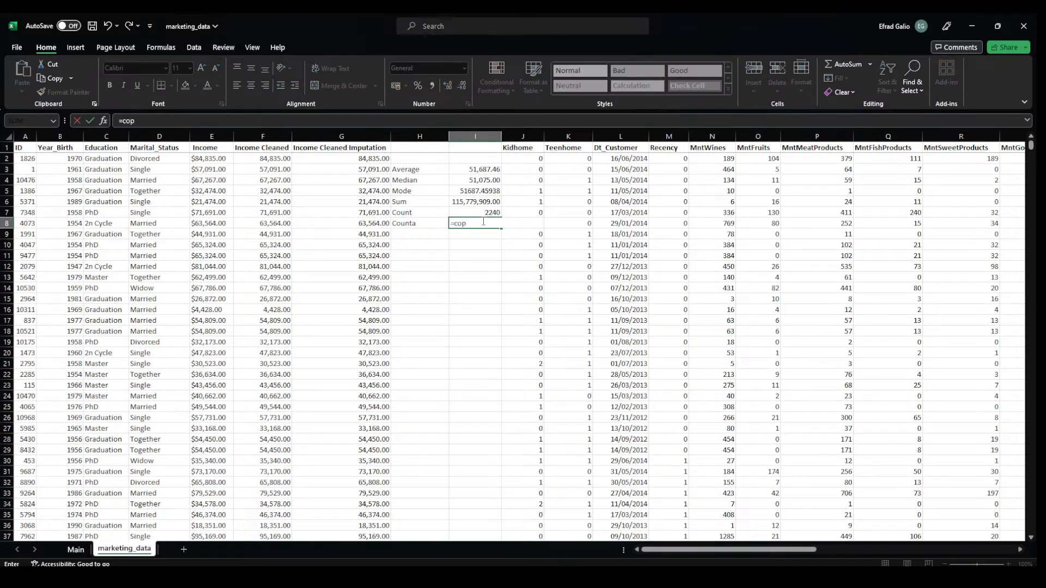
text(un)
key(BackSpace)
key(BackSpace)
key(BackSpace)
key(BackSpace)
text(ount)
key(Down)
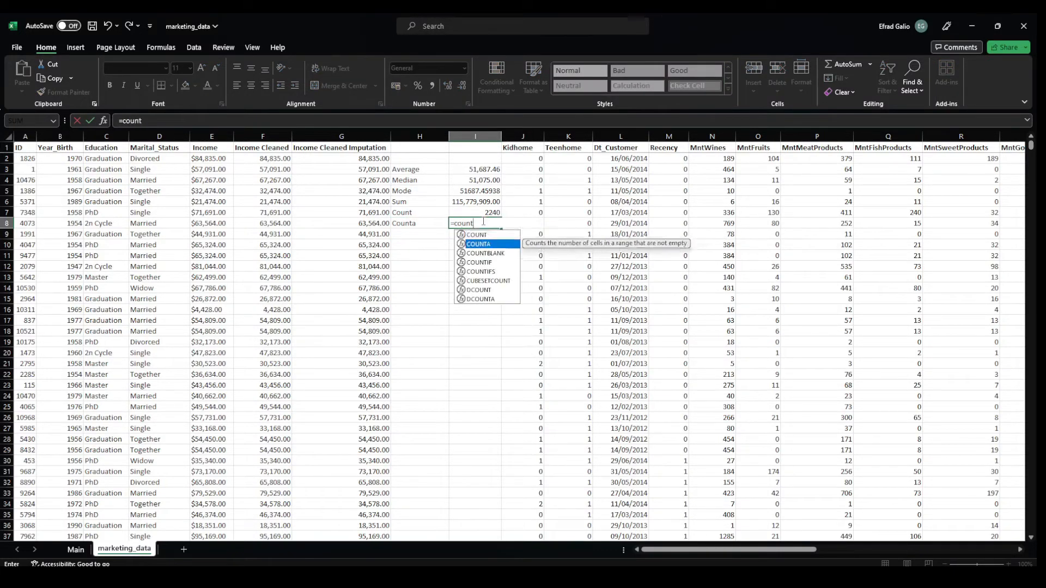
key(Tab)
key(Left)
key(Left)
key(Left)
key(Up)
key(Up)
key(Left)
key(Up)
key(Left)
key(Up)
key(Up)
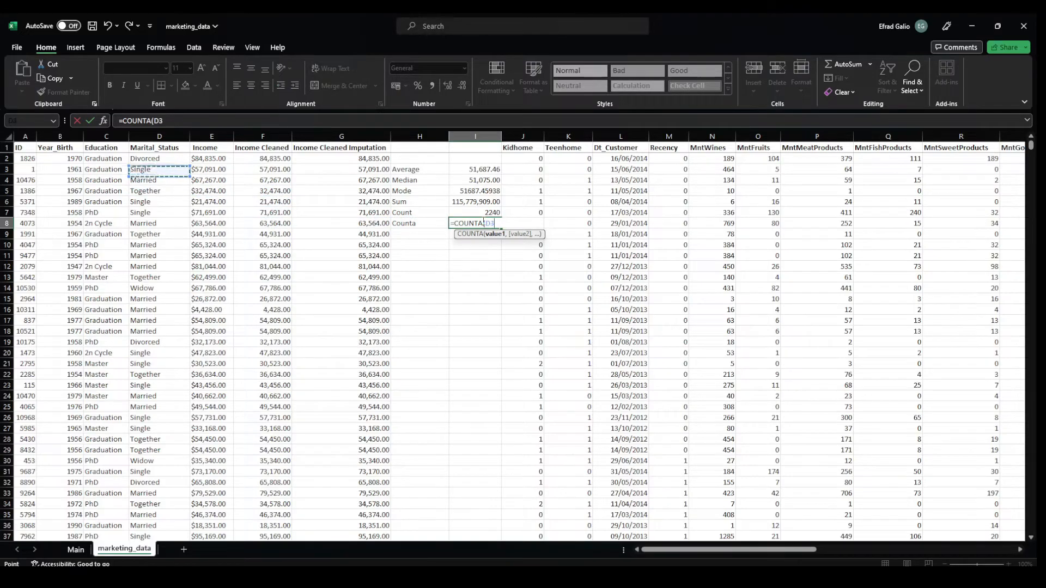
key(Up)
key(ctrl+shift+Down)
key(Return)
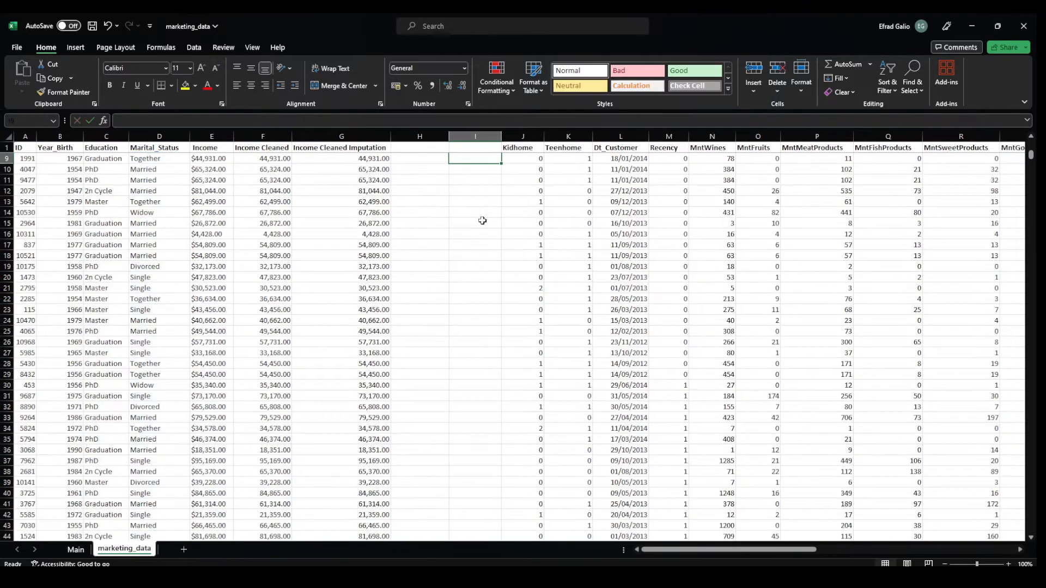
scroll(532, 266, up, 3)
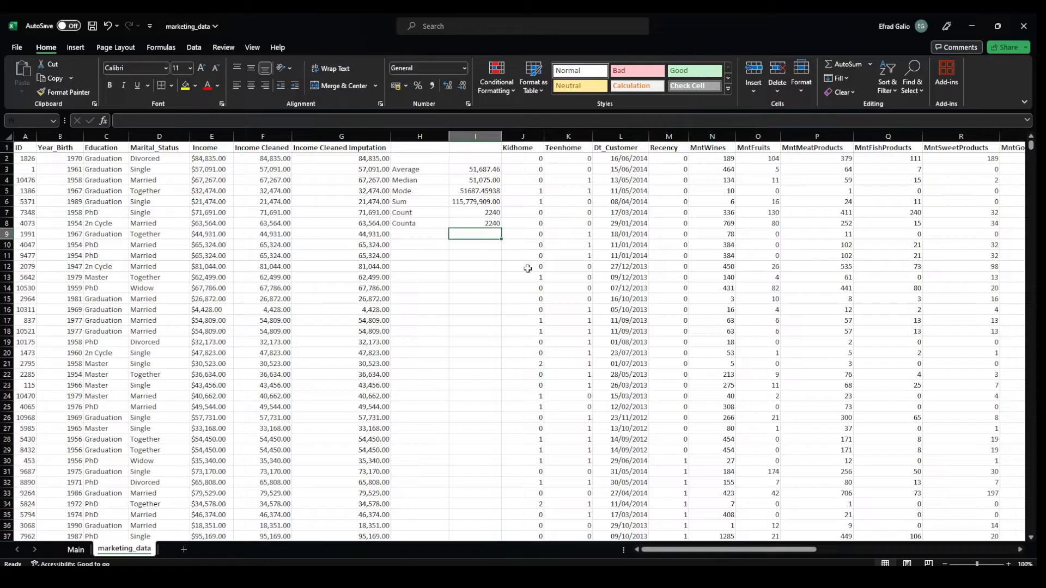
- Try to count the blank cells of the Income column in I9 with COUNTBLANK, starting the range at E2
click(445, 235)
click(479, 232)
text(=)
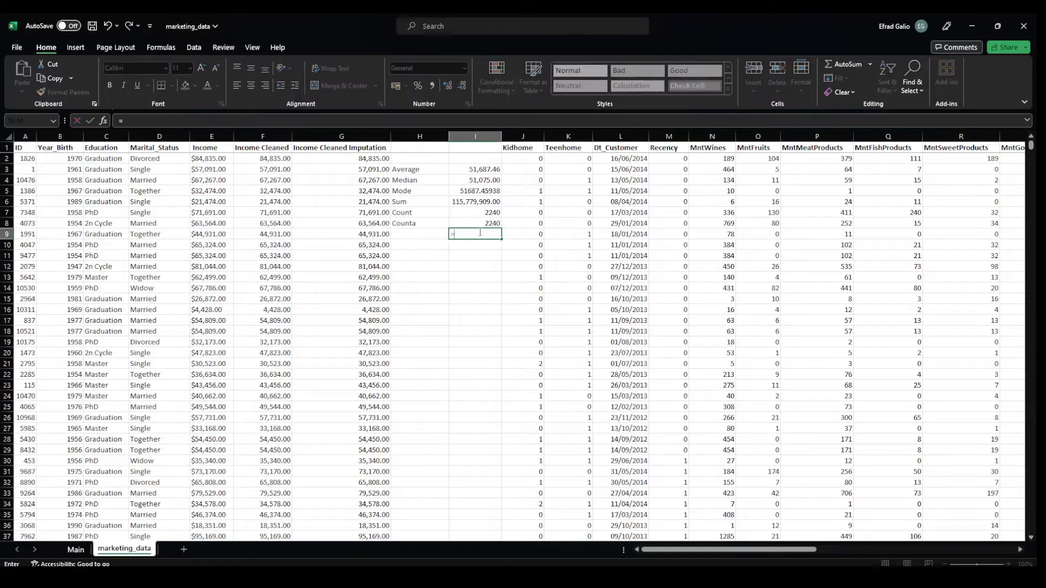
text(count)
key(Down)
key(Down)
key(Tab)
key(Left)
key(Left)
key(Left)
key(Left)
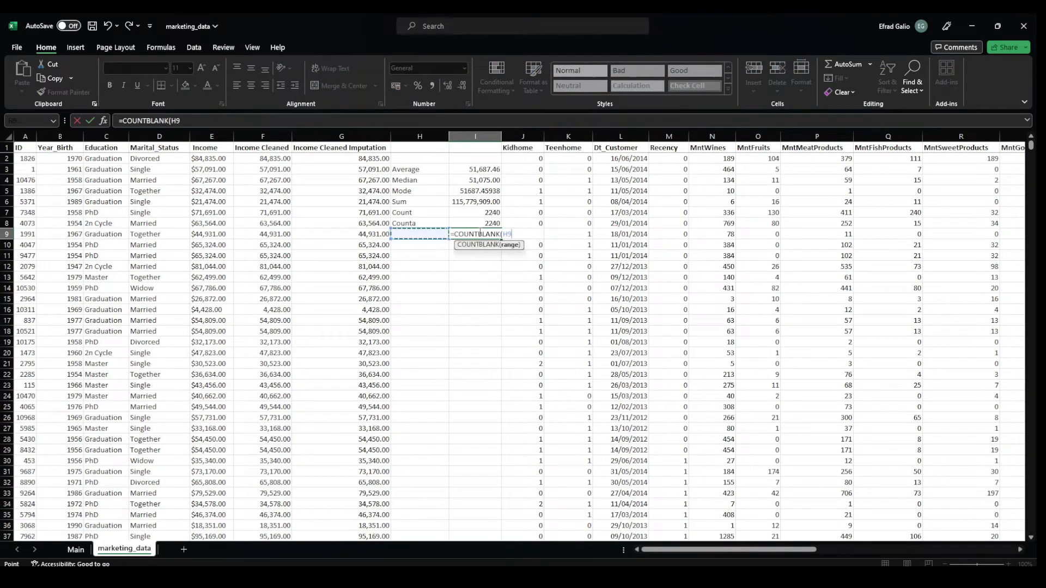
key(Up)
key(Up)
key(Up)
key(Up)
key(Up)
key(Up)
key(Up)
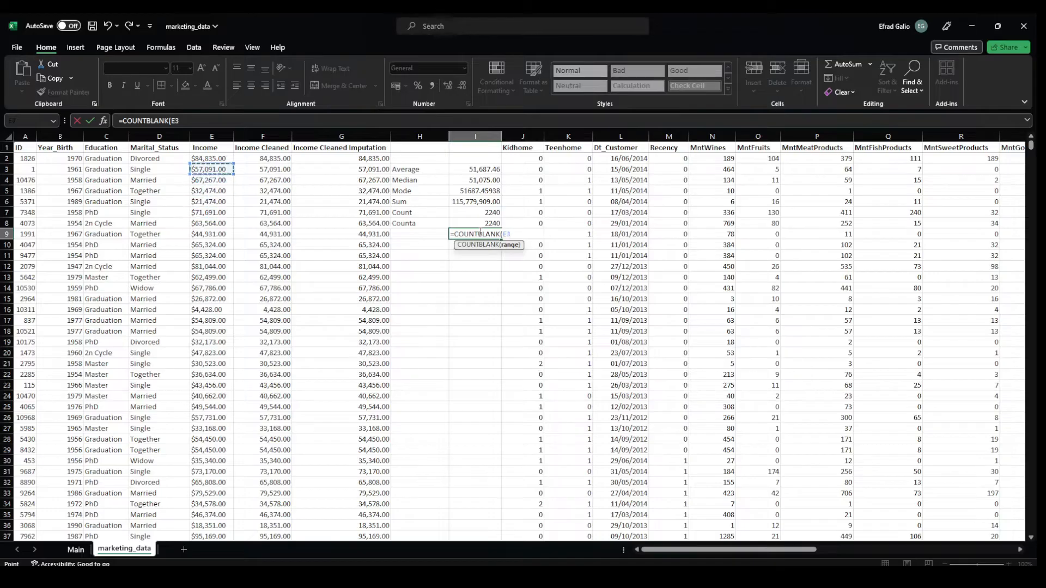
key(ctrl+shift+Down)
key(Return)
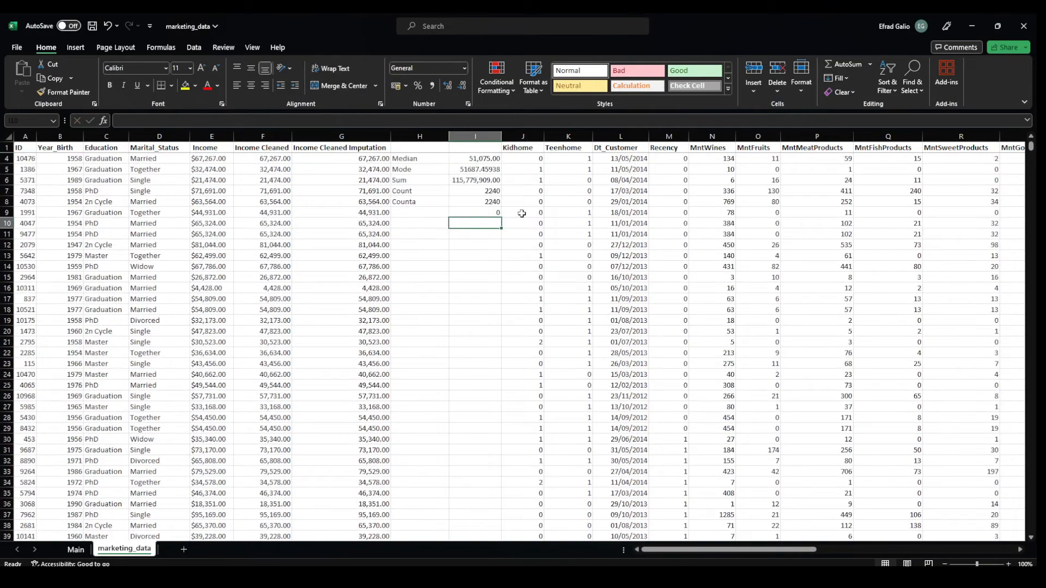
- Count the blank Income Cleaned cells in I9 with =COUNTBLANK(F2:F2241)
click(484, 233)
text(=)
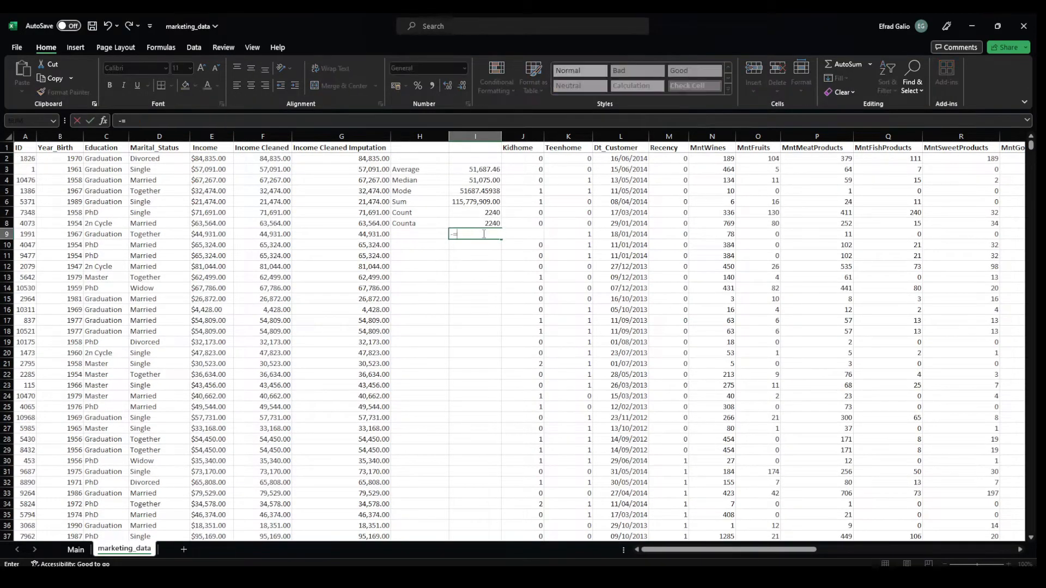
text(COUNTBLANK()
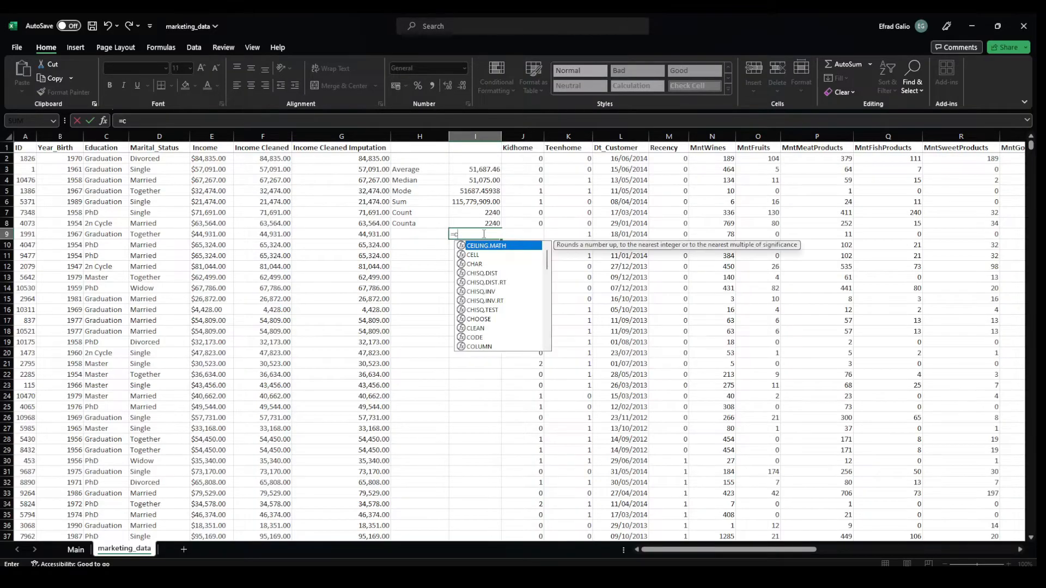
key(Left)
key(Left)
key(Left)
key(Left)
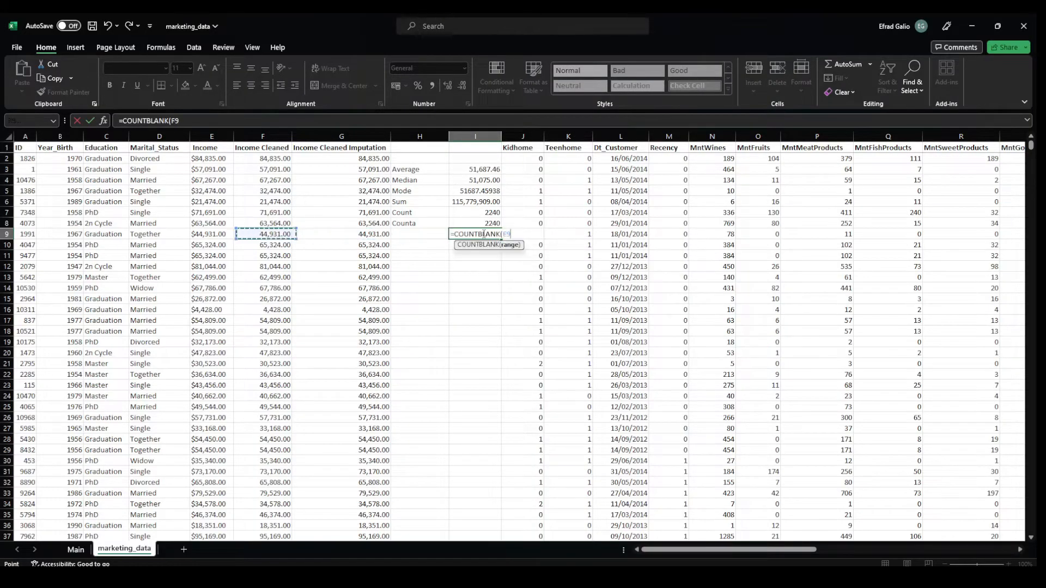
key(Up)
key(Up)
key(Up)
key(Up)
key(Right)
key(Up)
key(Up)
key(Up)
key(ctrl+shift+Down)
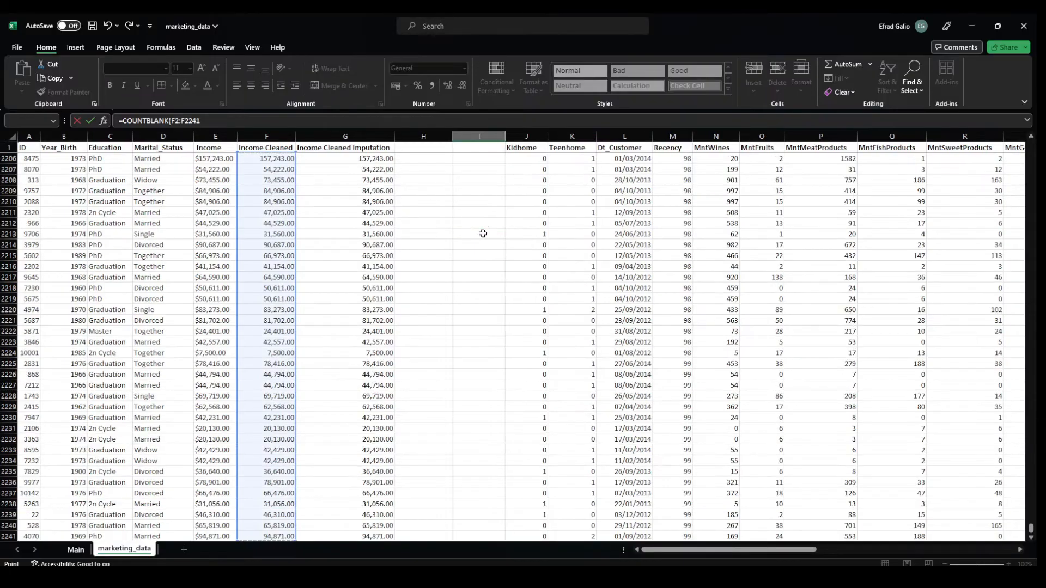
key(Return)
key(Up)
- Look through the income columns for a missing value and compare the Income and Income Cleaned cells in row 136
scroll(275, 338, down, 20)
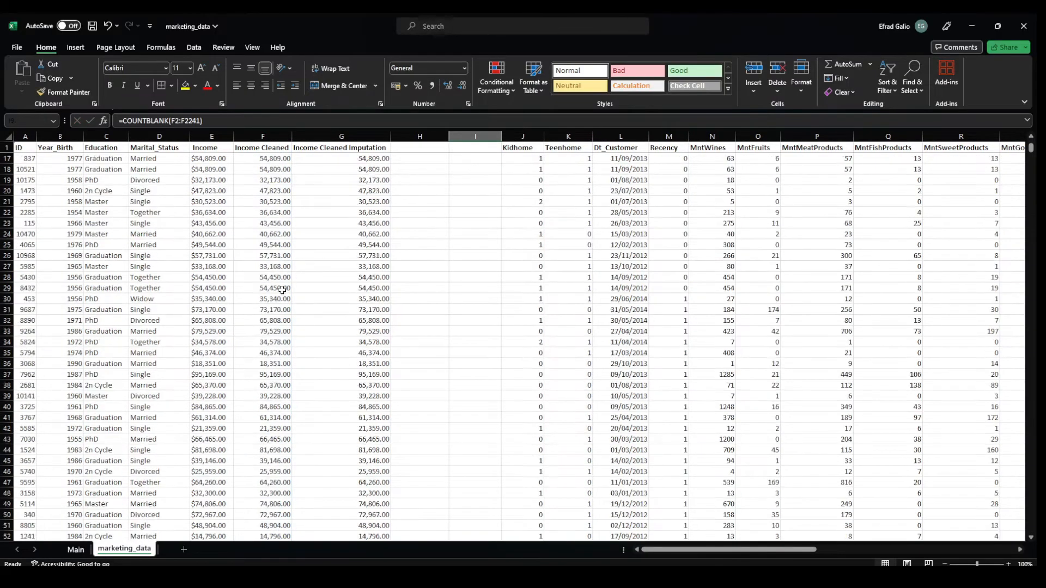
scroll(277, 364, down, 6)
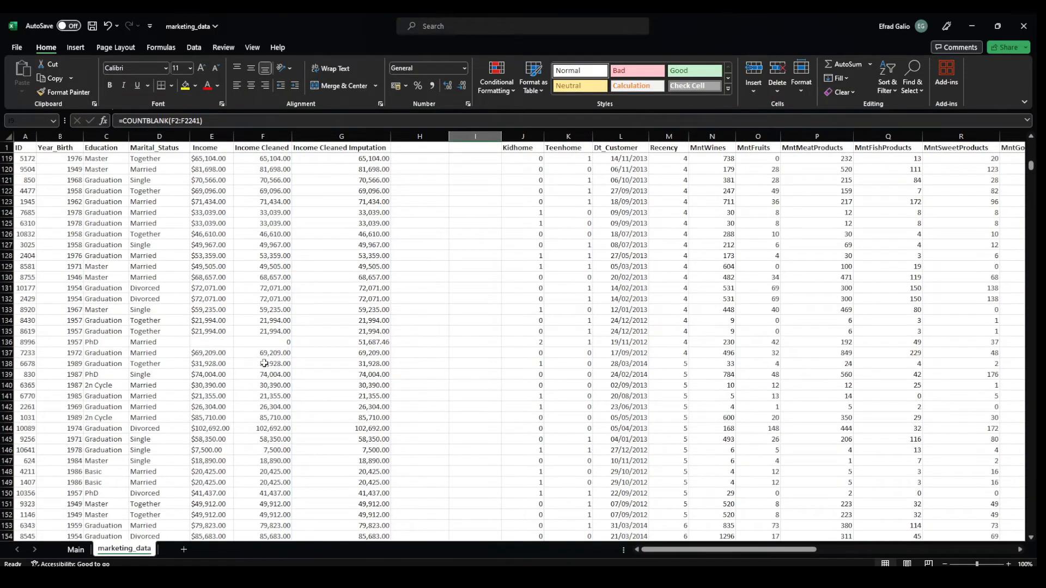
click(223, 343)
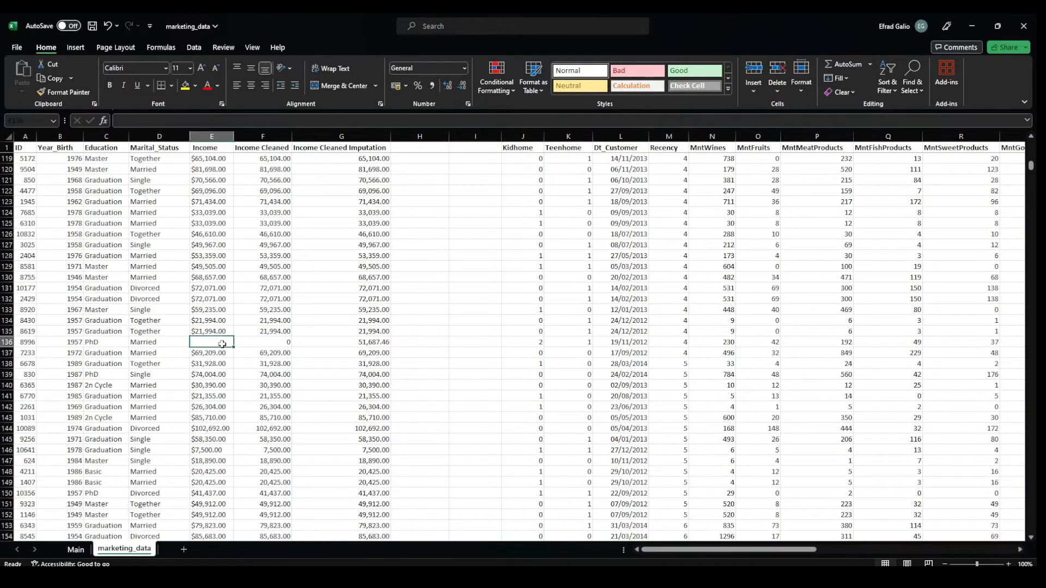
click(287, 346)
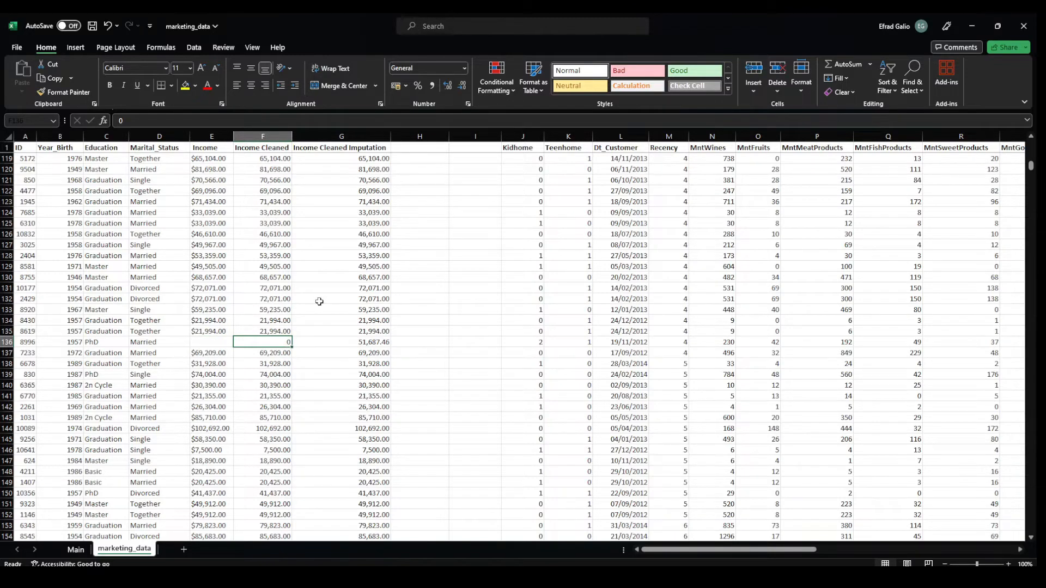
- Go back to the top rows and check the COUNTBLANK formula in I9 against the first Income values
click(419, 279)
scroll(428, 286, up, 20)
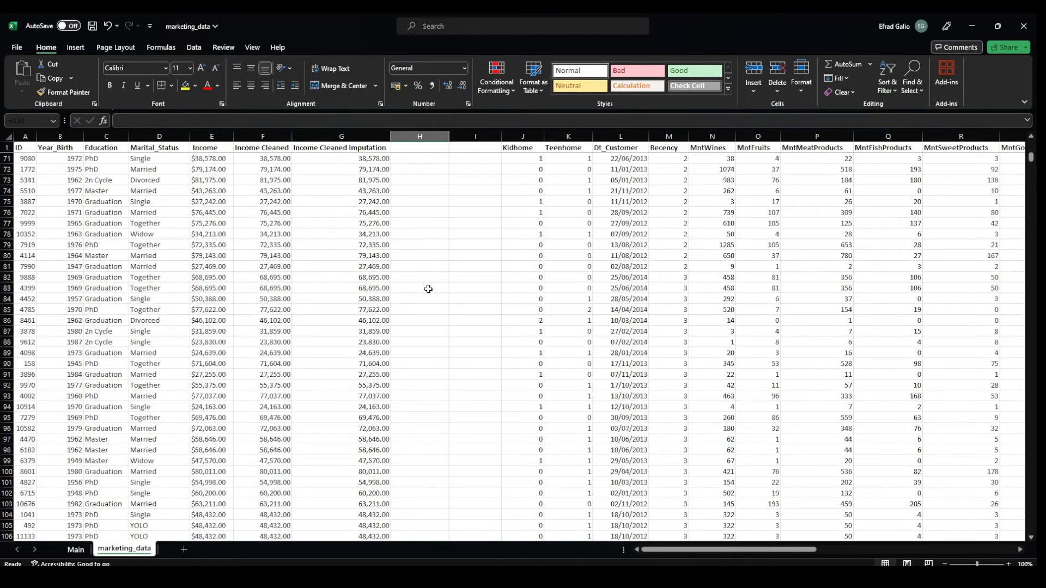
scroll(432, 289, up, 6)
click(474, 235)
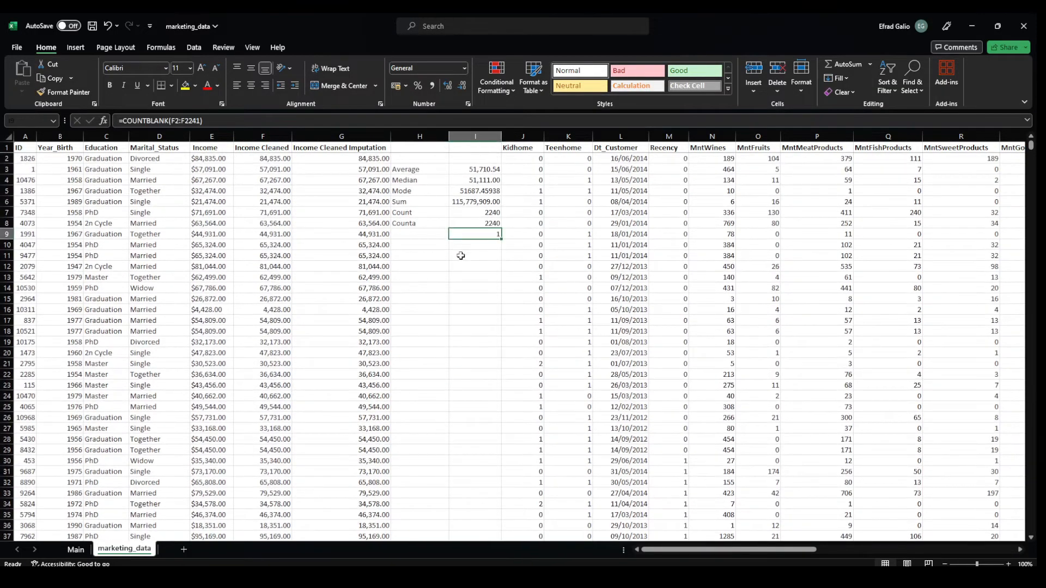
double_click(473, 234)
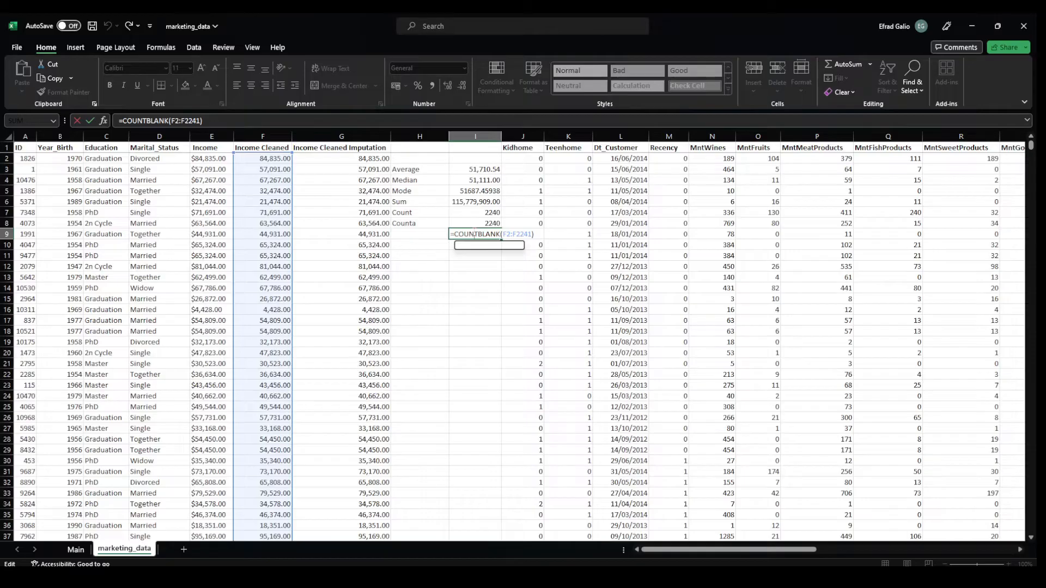
key(Escape)
click(221, 181)
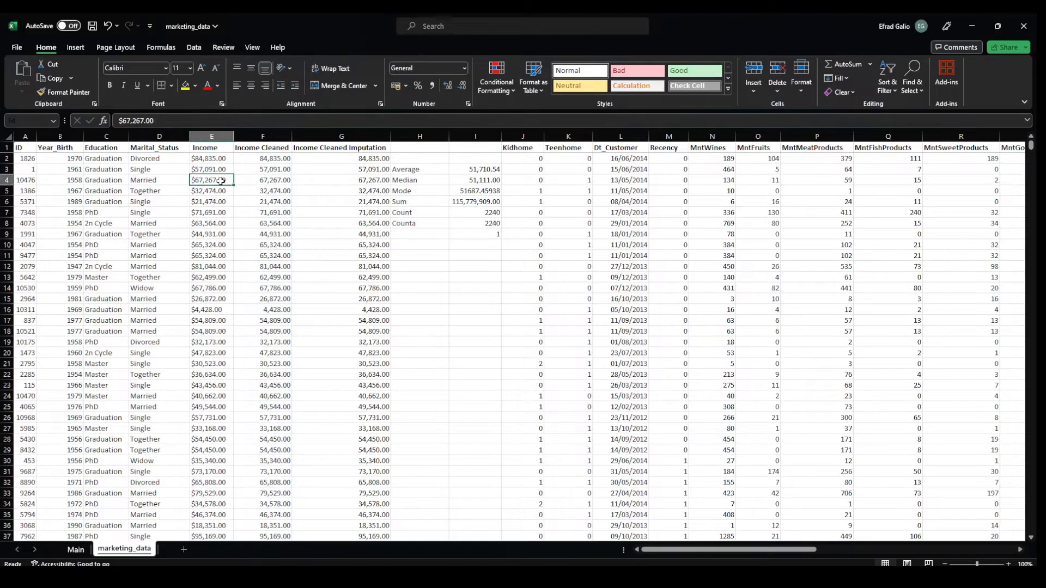
click(204, 159)
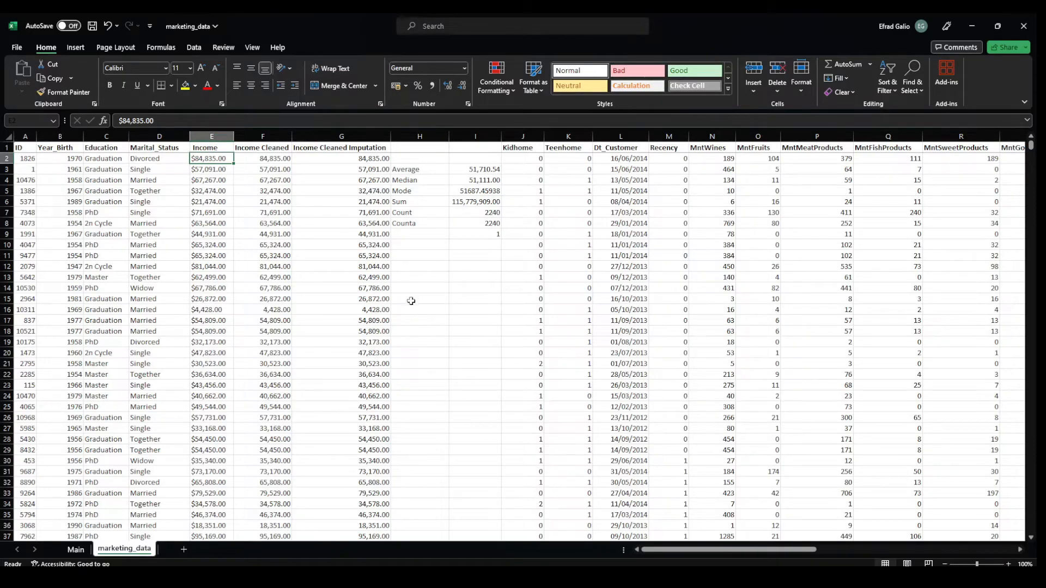
- Clear the Marital_Status value in D8 and count the blank cells in I10 with =COUNTBLANK(D2:D8)
click(153, 222)
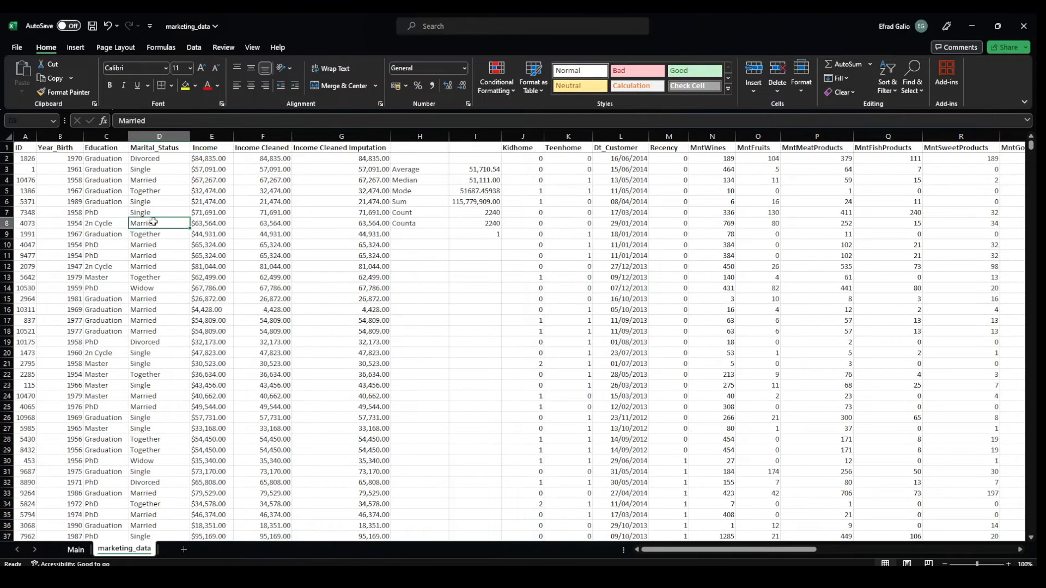
key(Delete)
click(487, 242)
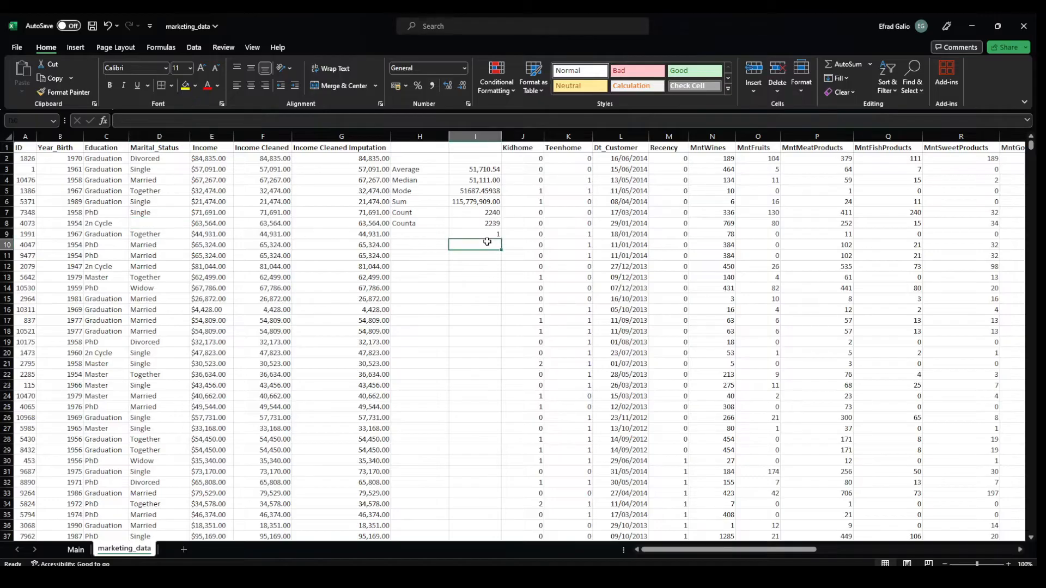
text(=COUNTBLANK()
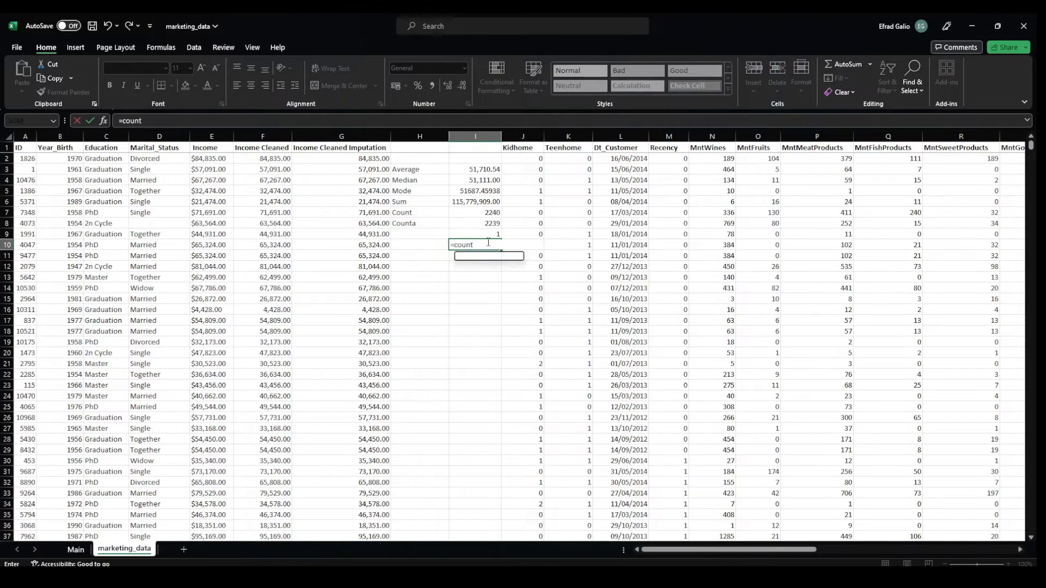
key(Left)
key(Left)
key(Left)
key(Left)
key(Up)
key(Up)
key(Up)
key(Up)
key(Up)
key(Left)
key(Up)
key(Up)
key(Up)
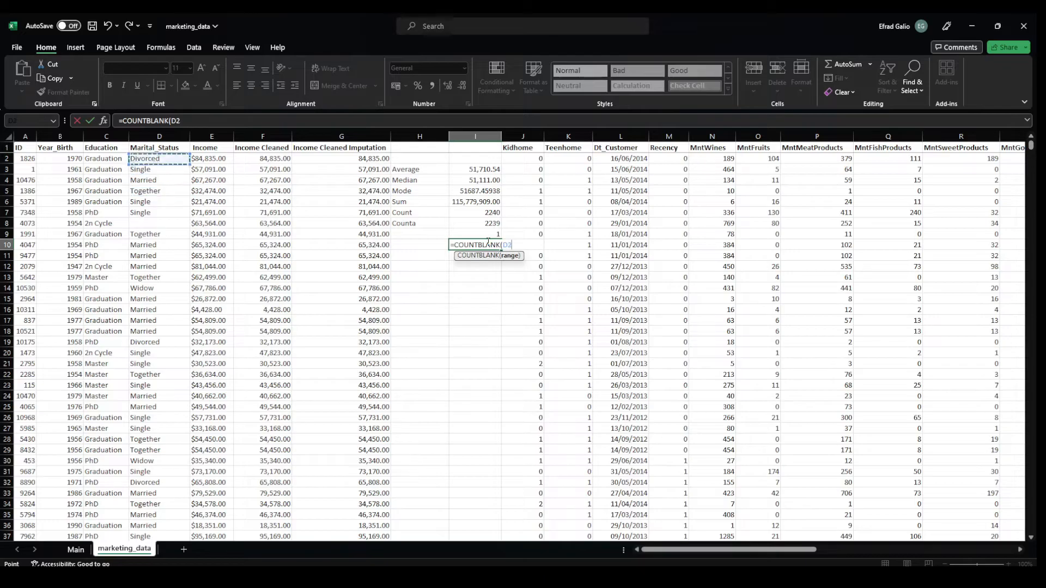
key(shift+Down)
key(shift+Down)
key(shift+Down)
key(shift+Down)
key(shift+Down)
key(shift+Down)
key(Return)
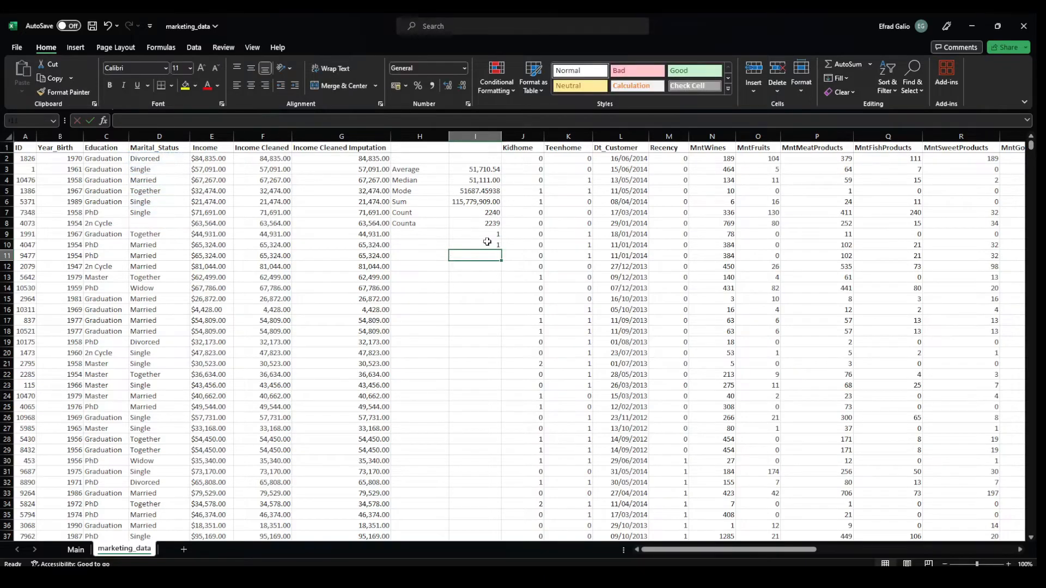
- Inspect the range used by the COUNTBLANK formula in I10
click(487, 241)
double_click(490, 243)
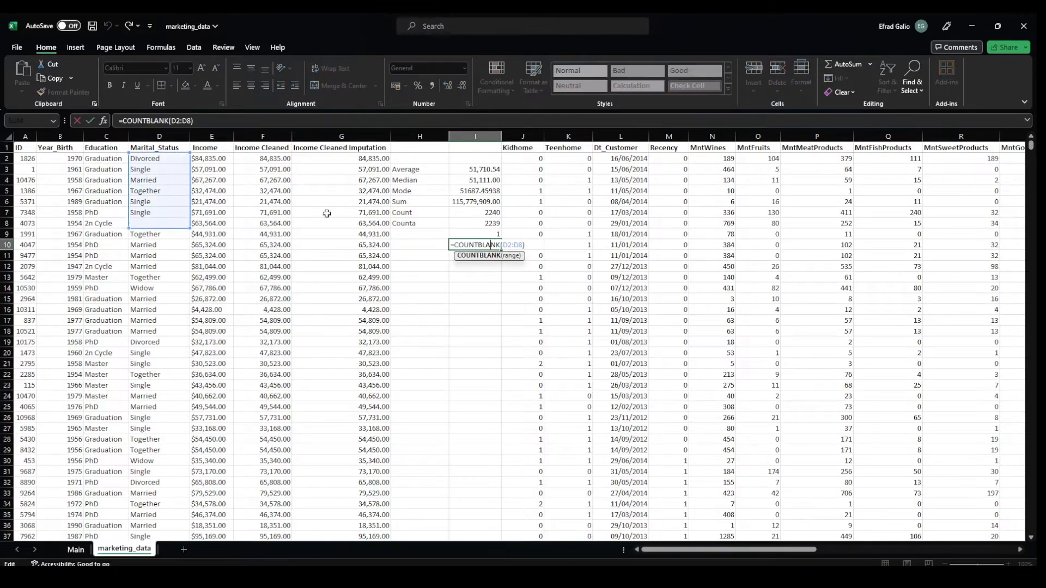
click(465, 288)
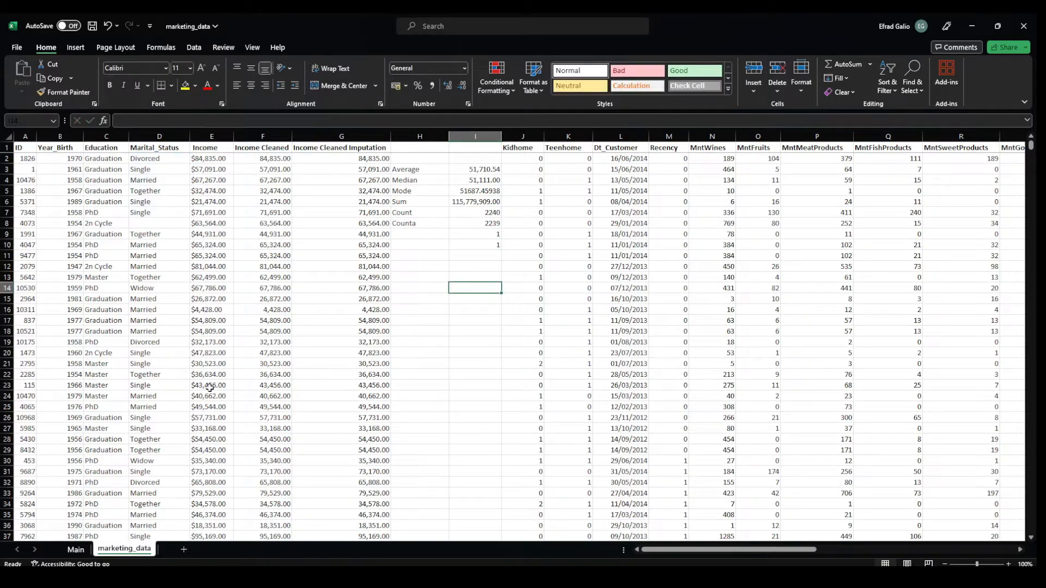
- Check the topic list on the Main sheet and label cell H11 of marketing_data as Subtotal
click(75, 550)
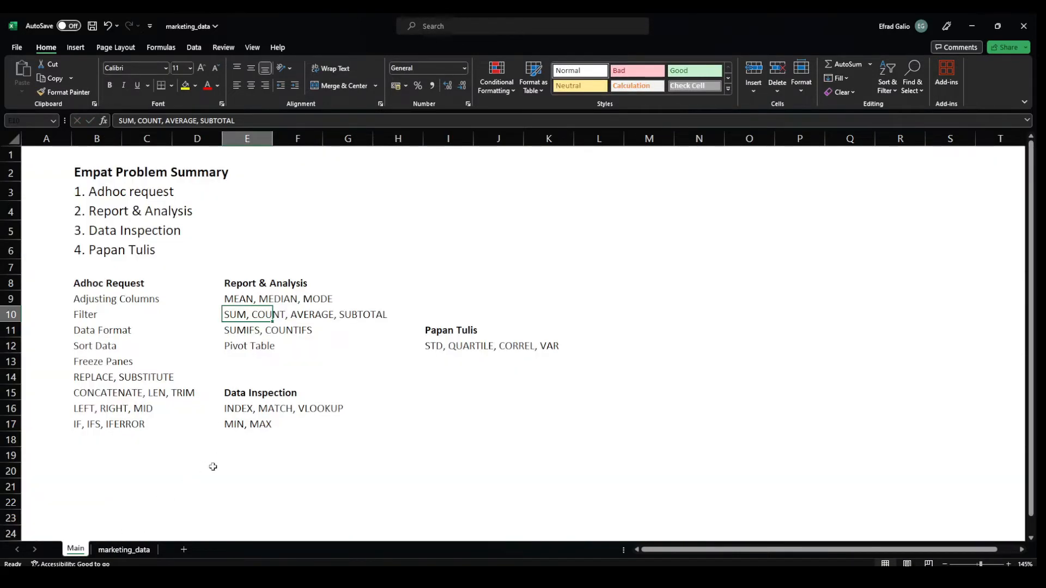
click(124, 550)
click(418, 256)
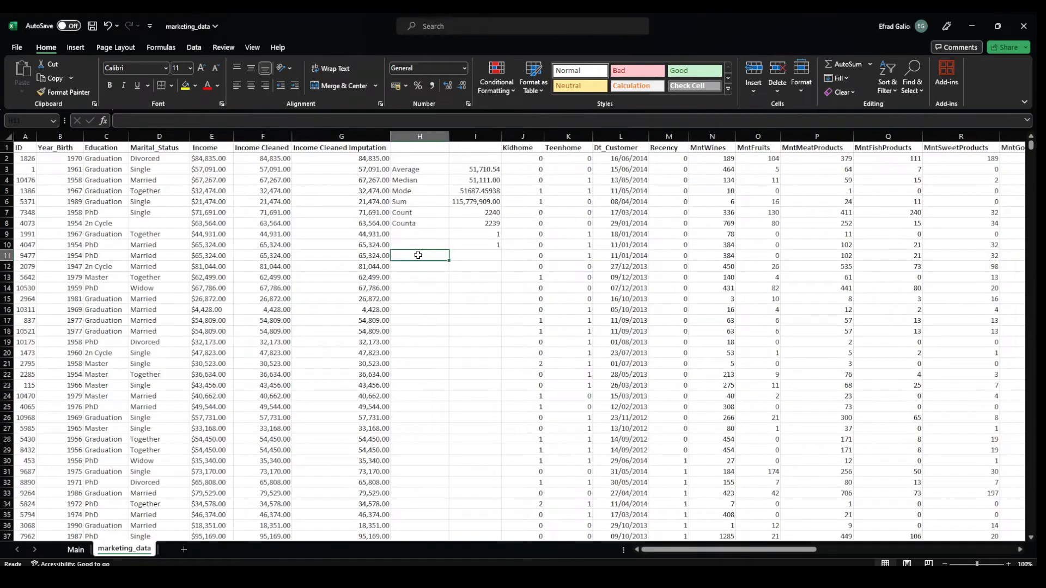
text(Subtotal)
key(Return)
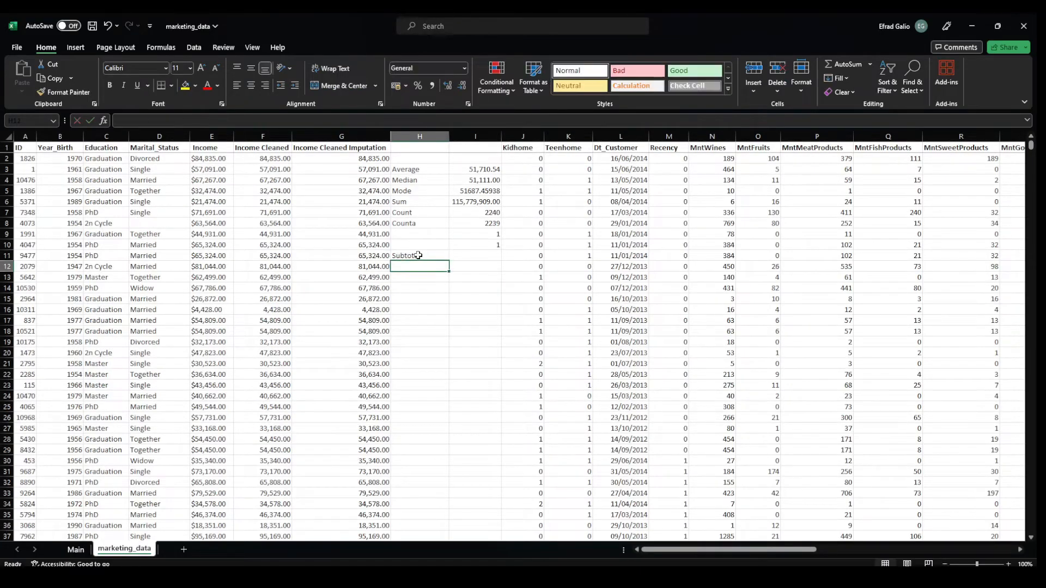
- Turn on filters for the header row and view the Marital_Status filter values
click(255, 147)
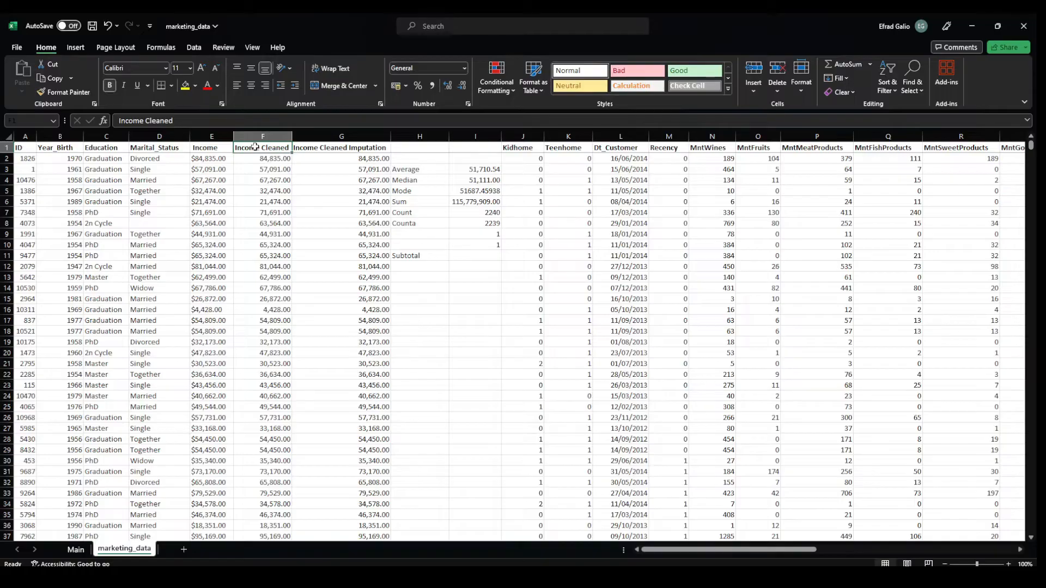
key(ctrl+shift+l)
click(185, 148)
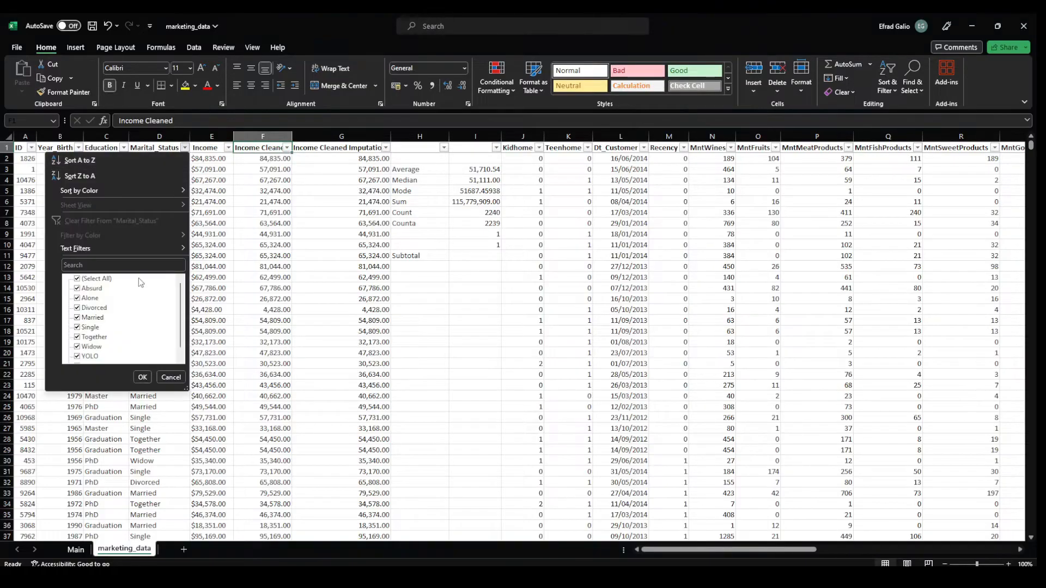
key(Escape)
- Fill the empty Marital_Status cell D8 with a copy of Single from D7
click(146, 214)
key(ctrl+c)
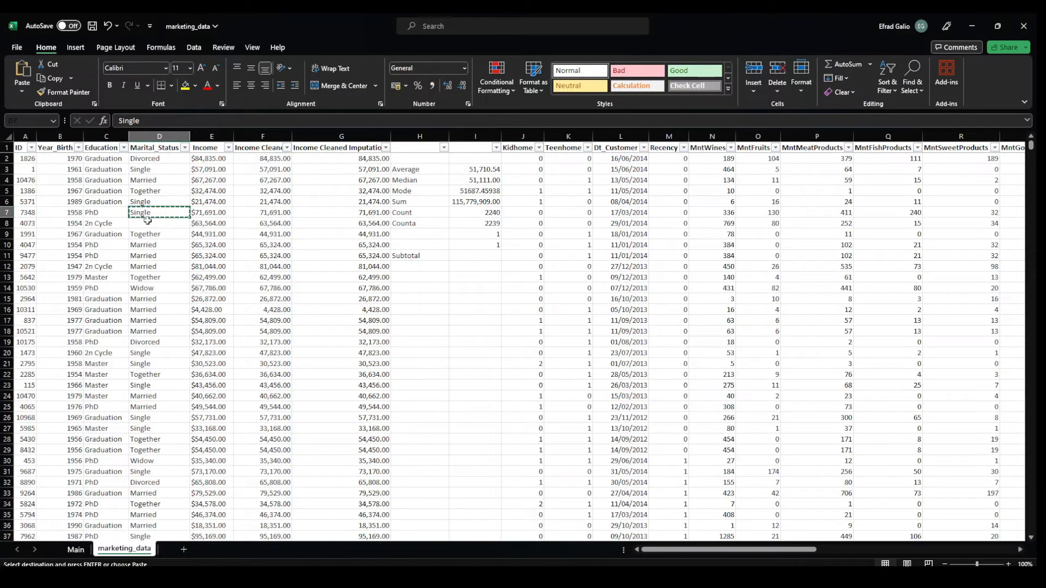
click(147, 222)
key(ctrl+v)
key(Escape)
- Filter the Marital_Status column to show only Divorced
click(186, 148)
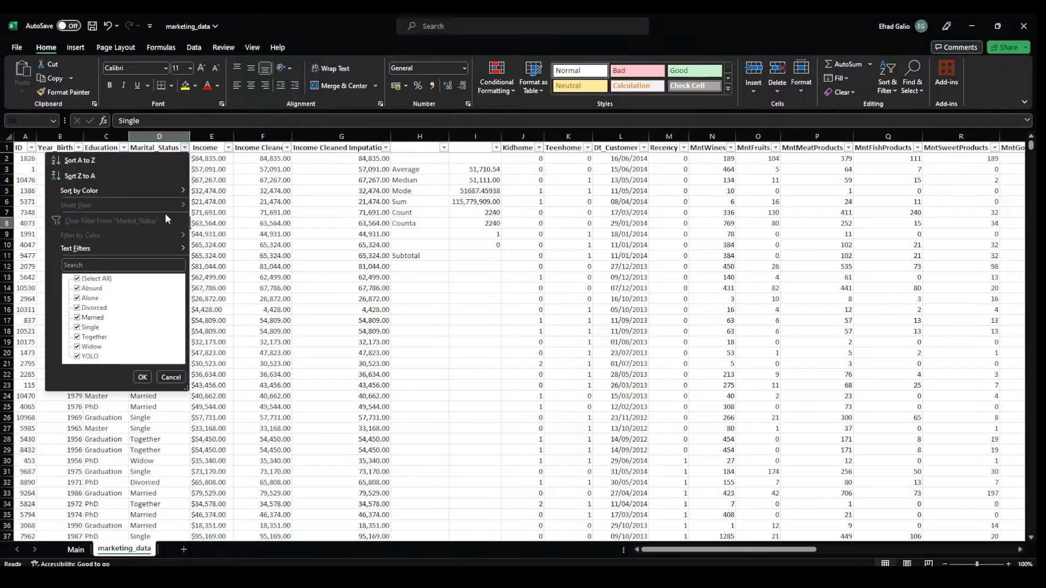
click(87, 278)
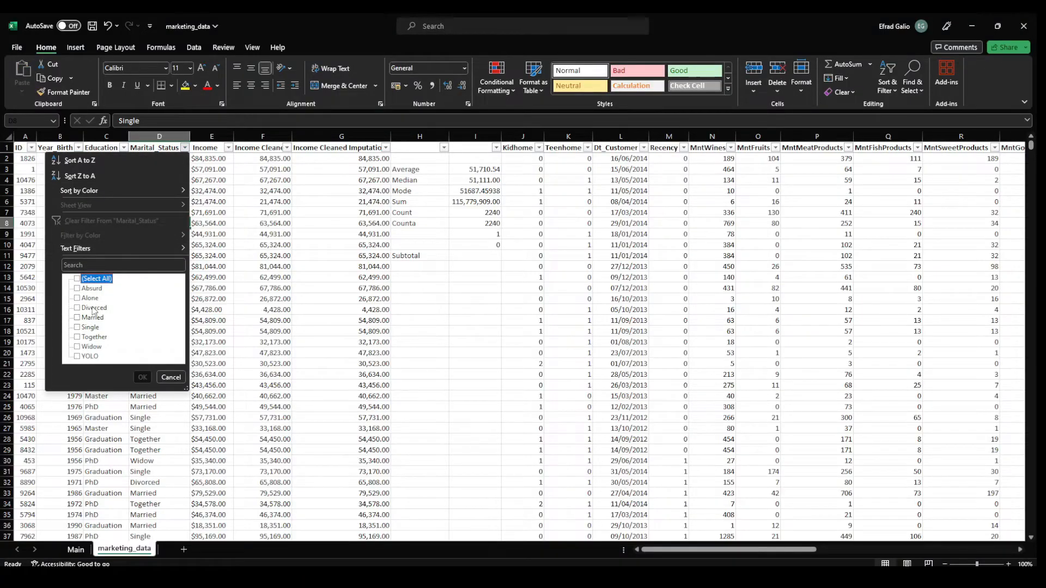
click(93, 309)
click(142, 377)
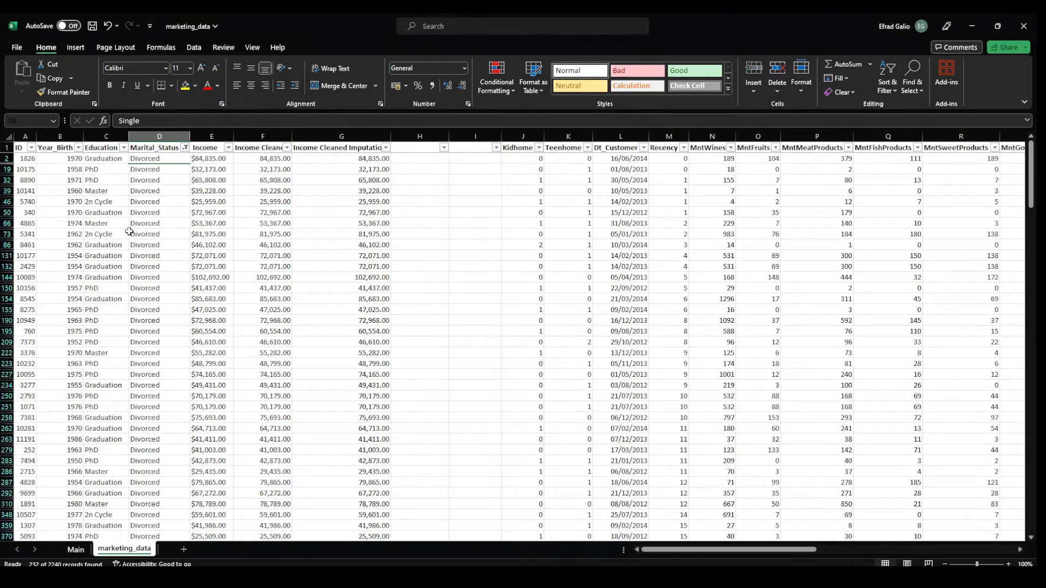
- Sum the Income Cleaned values of the filtered data in H19 with =SUM(F2:F2239)
click(434, 170)
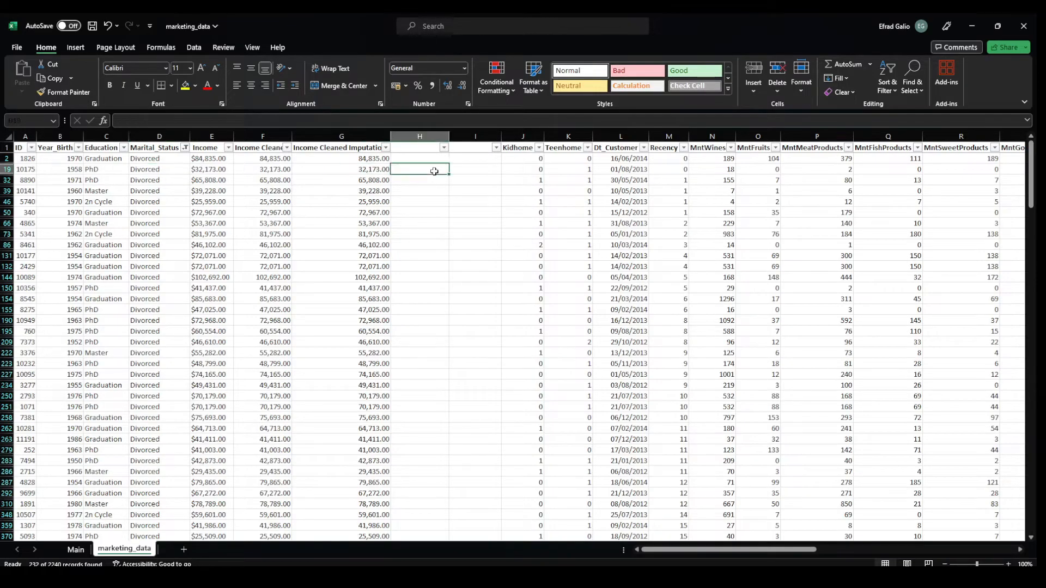
text(=SUM()
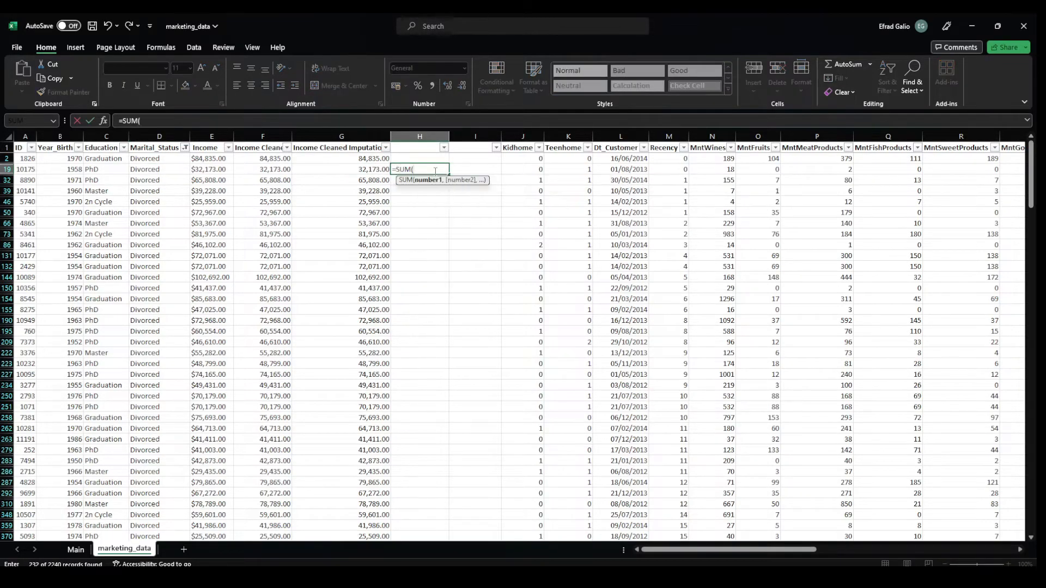
key(Up)
key(Left)
key(Left)
key(Left)
key(Left)
key(Right)
key(Right)
key(ctrl+shift+Down)
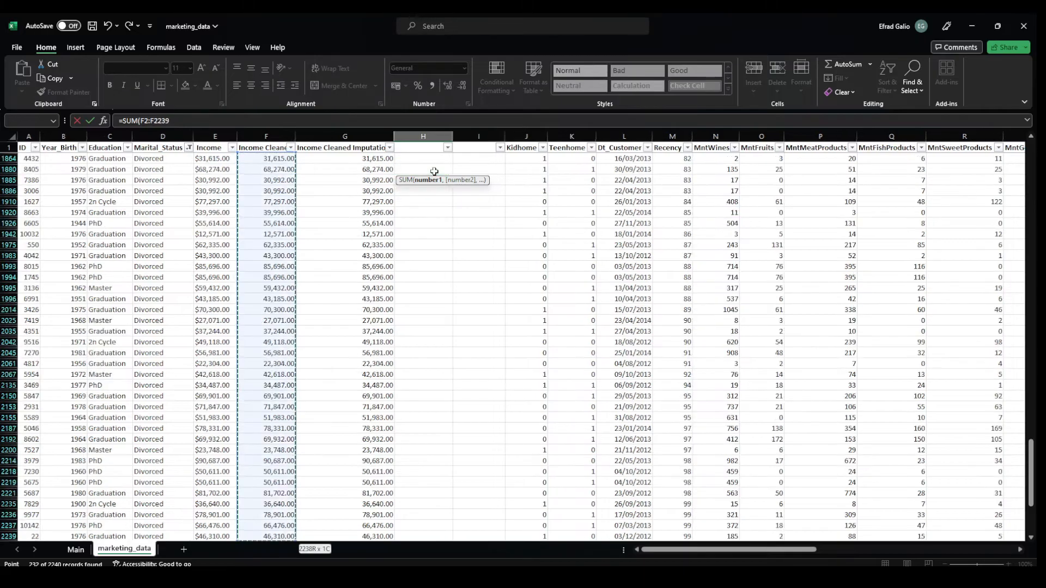
key(Return)
click(434, 171)
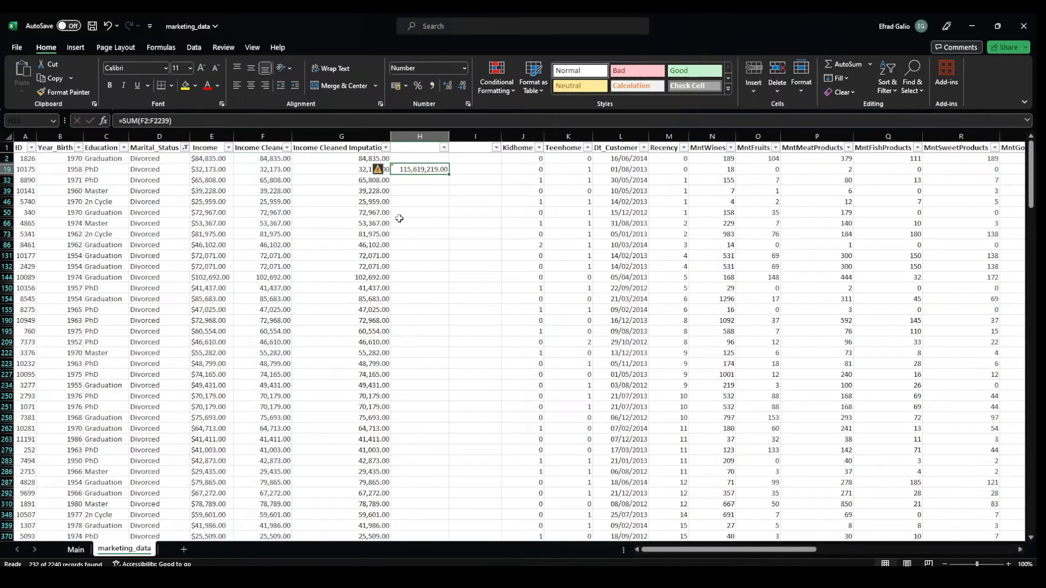
- Enter =SUBTOTAL(9,F2:F2239) in H32 and apply the comma number style to it
click(417, 181)
text(=SUBTOTAL()
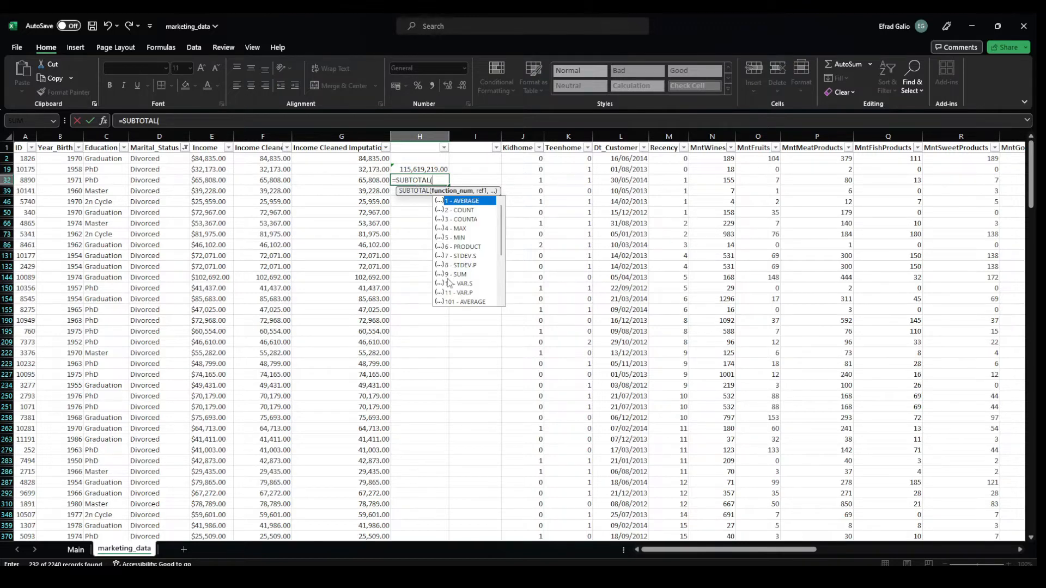
text(9,)
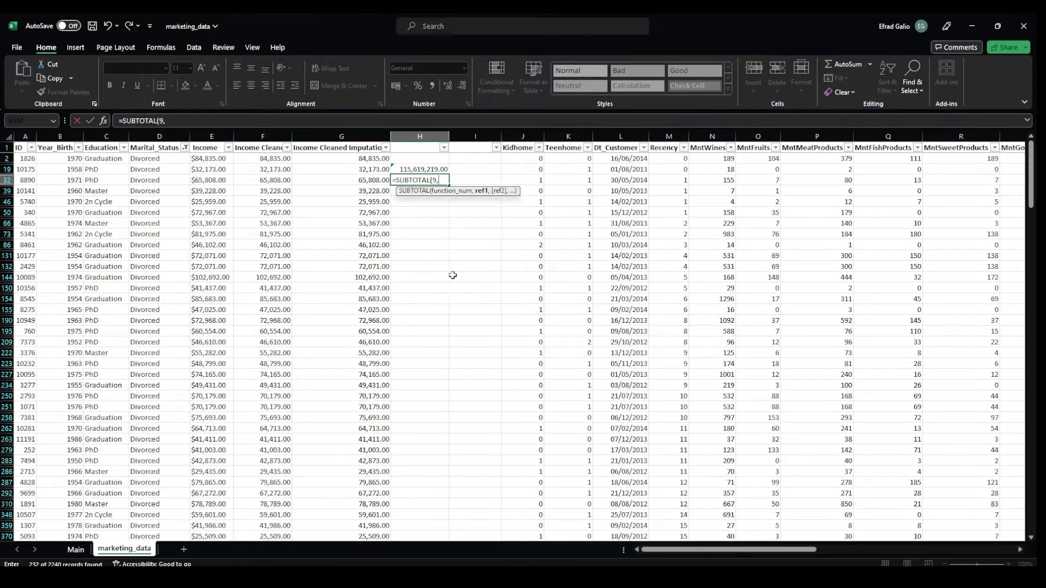
click(269, 161)
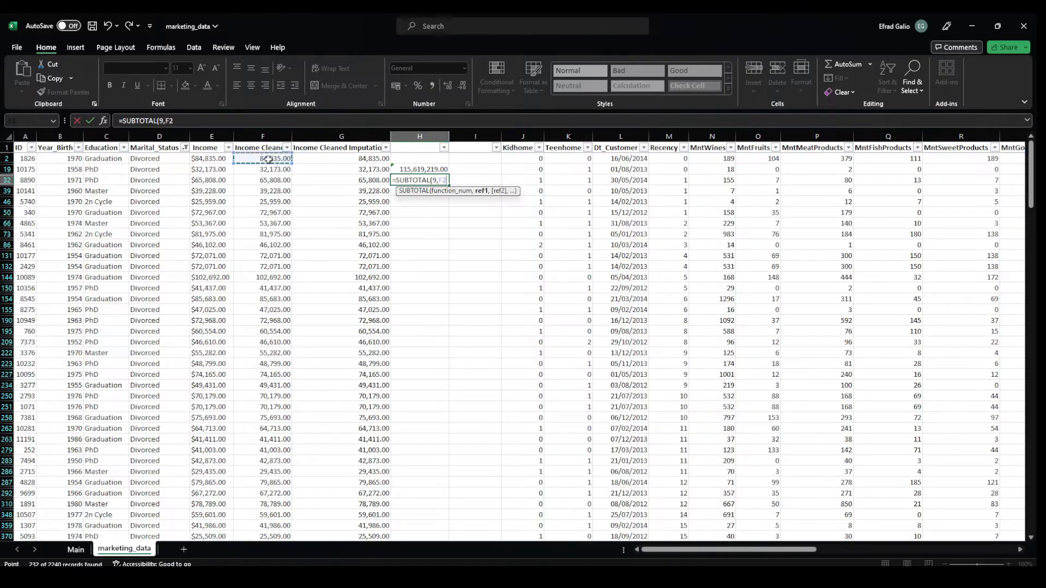
key(ctrl+shift+Down)
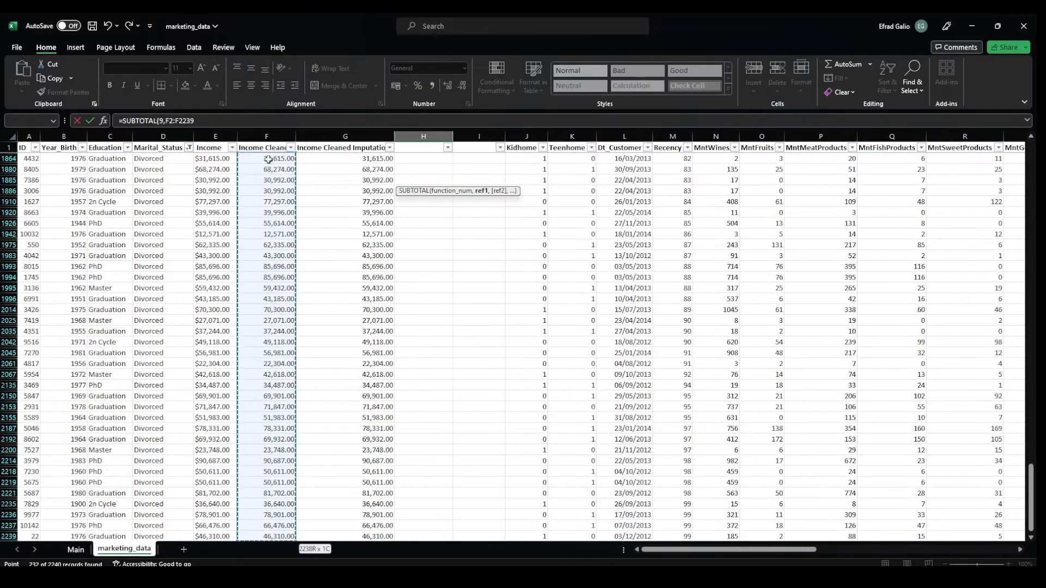
key(Return)
click(425, 180)
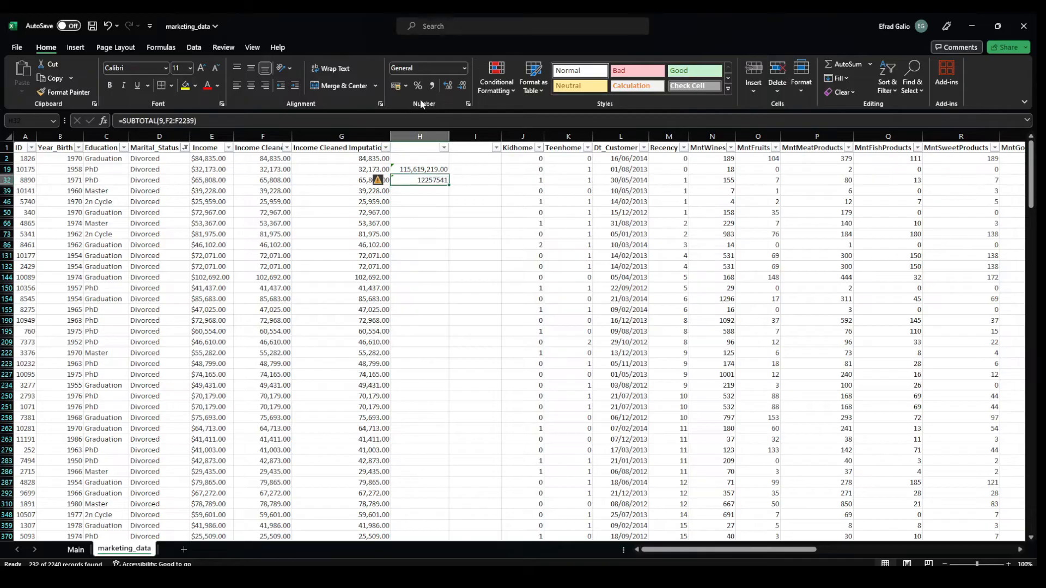
click(433, 86)
- Compare the SUM formula in H19 with the SUBTOTAL formula in H32 and examine the filtered Income Cleaned values they refer to
click(424, 170)
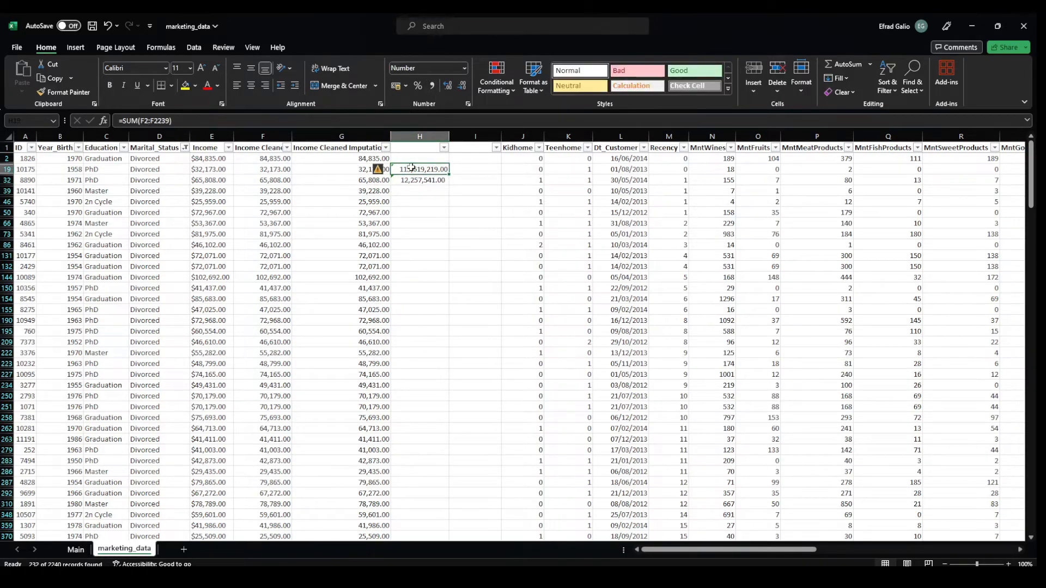
double_click(413, 170)
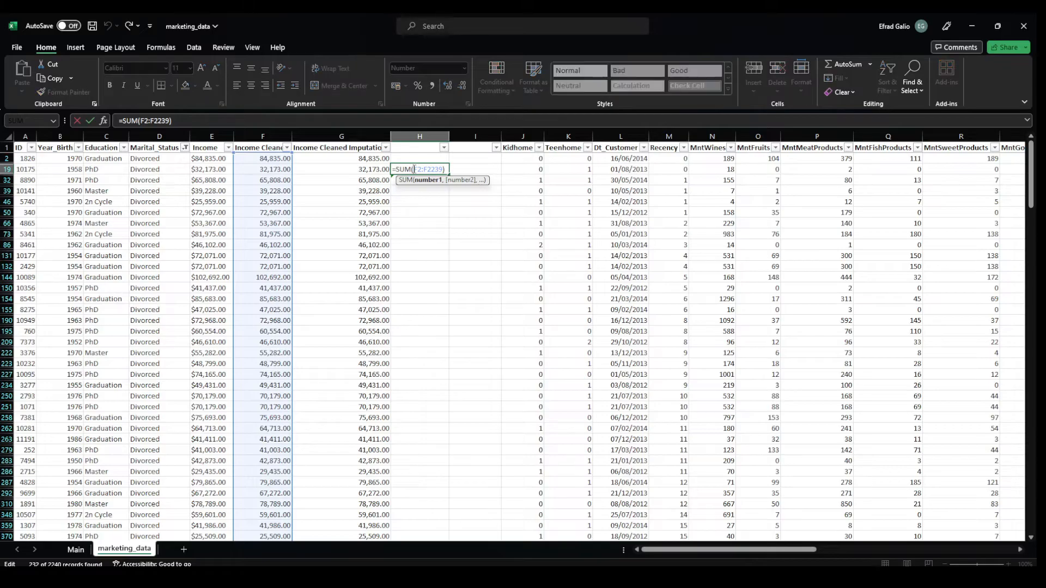
click(7, 159)
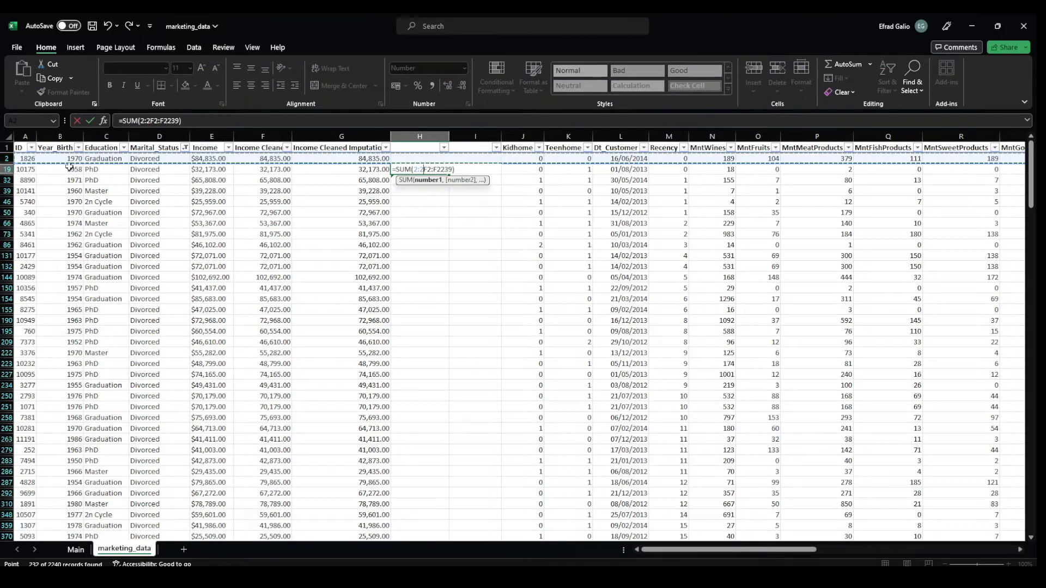
key(Escape)
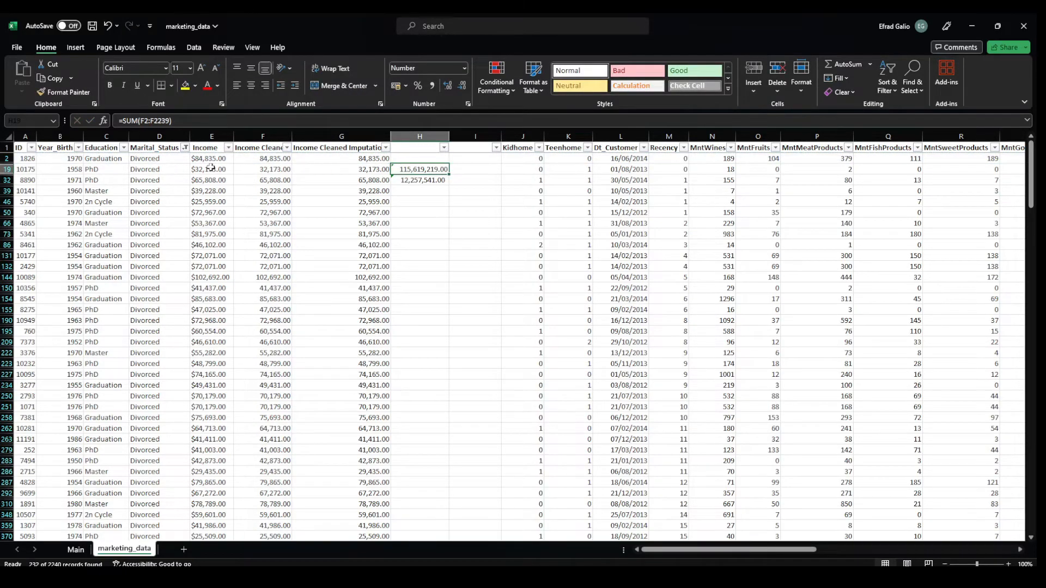
double_click(413, 171)
key(Escape)
double_click(415, 180)
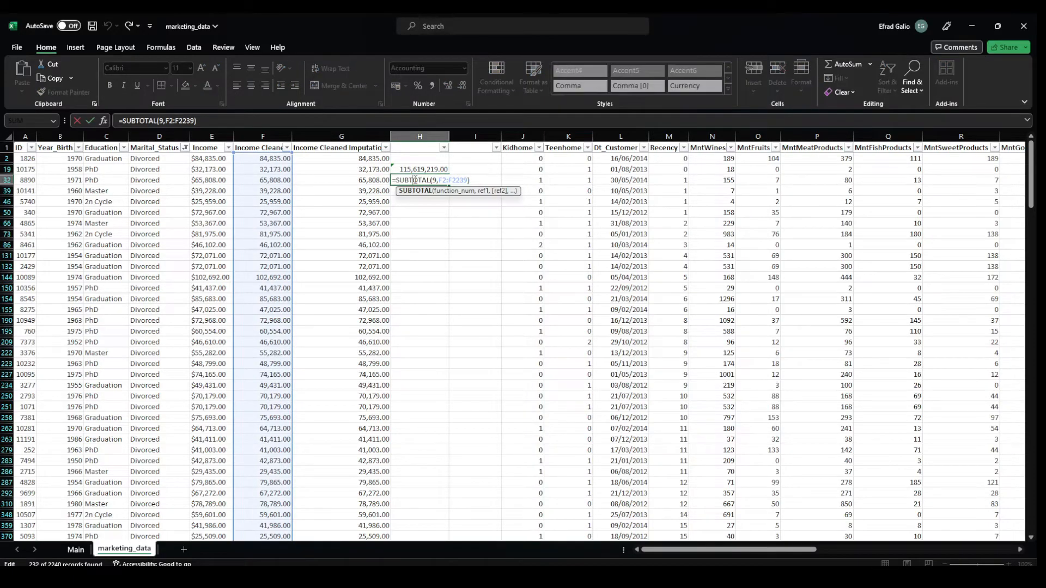
key(ctrl+Return)
click(262, 169)
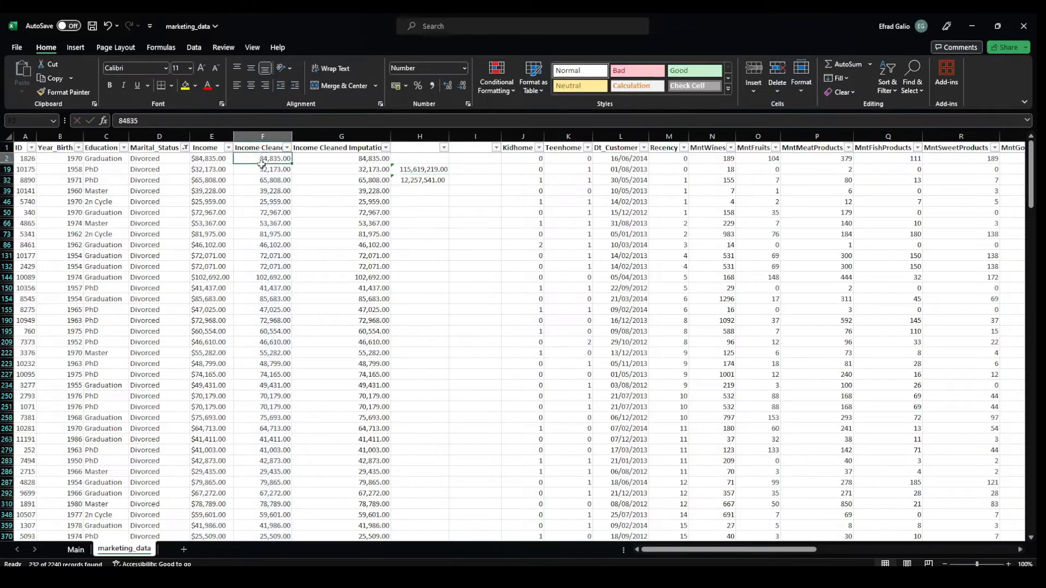
key(Down)
key(Down)
key(Down)
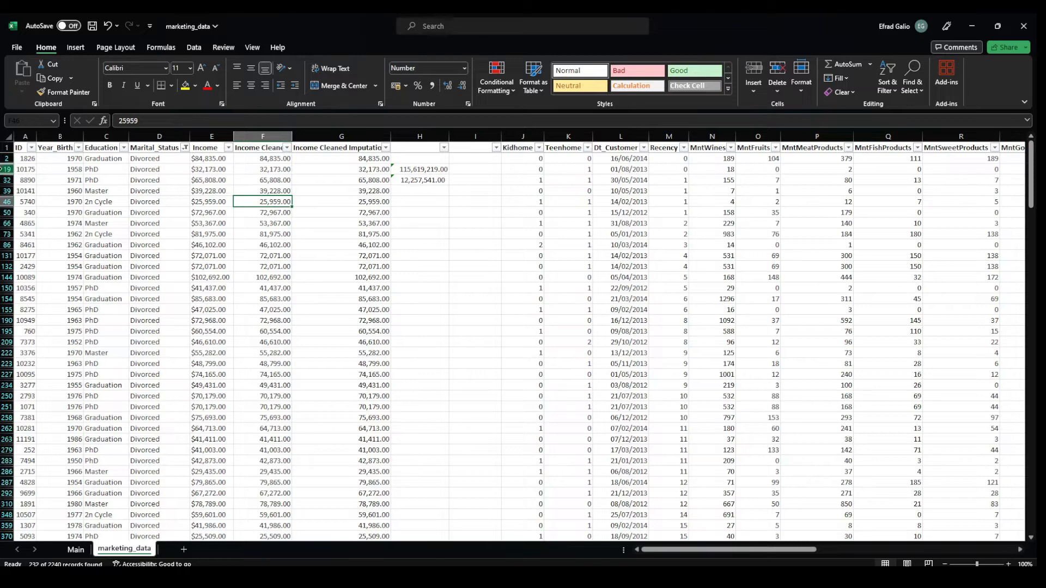
click(424, 169)
drag(424, 170, 417, 181)
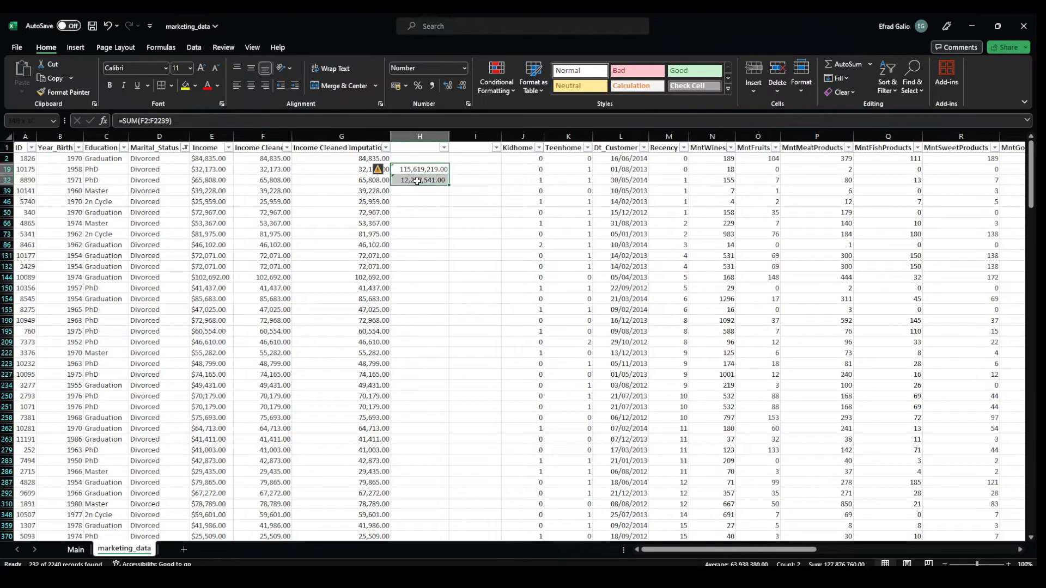
right_click(416, 181)
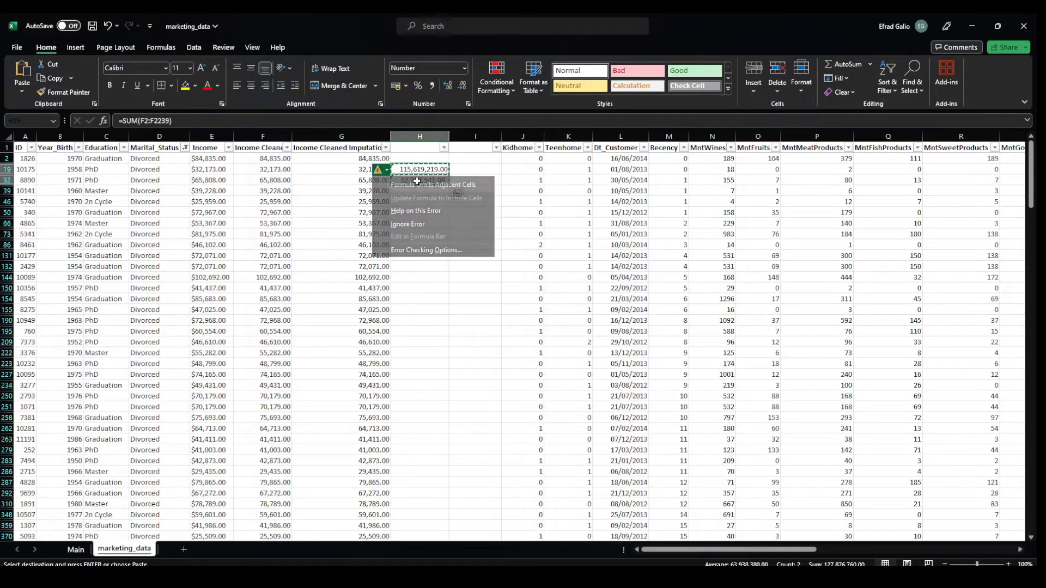
key(ctrl+c)
key(ctrl+shift+l)
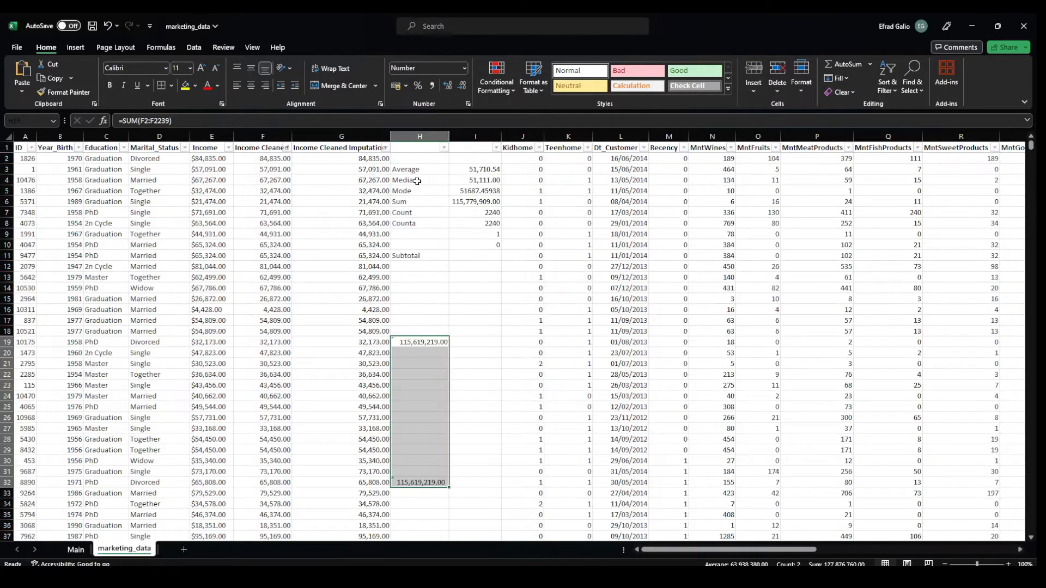
click(467, 256)
right_click(467, 256)
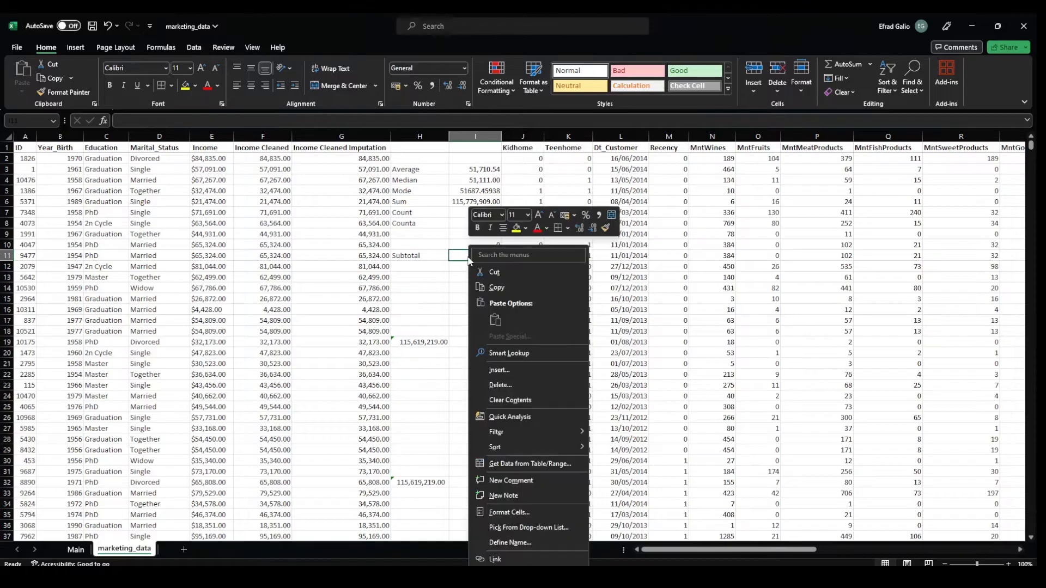
click(428, 342)
click(428, 342)
key(ctrl+c)
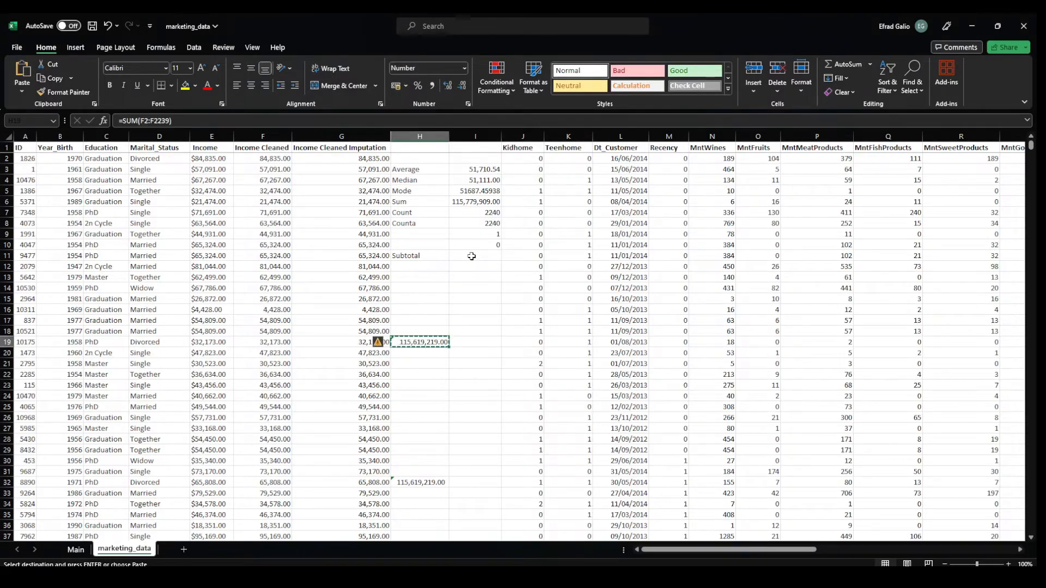
key(ctrl+z)
- Copy the SUBTOTAL result in H32 and paste it as a plain value into I32
click(445, 180)
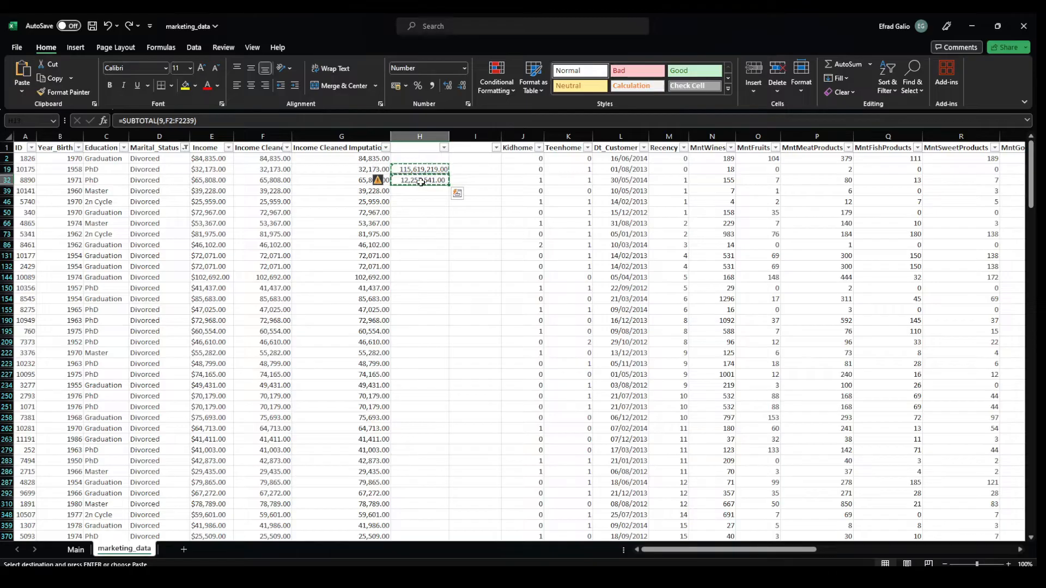
right_click(471, 180)
click(487, 209)
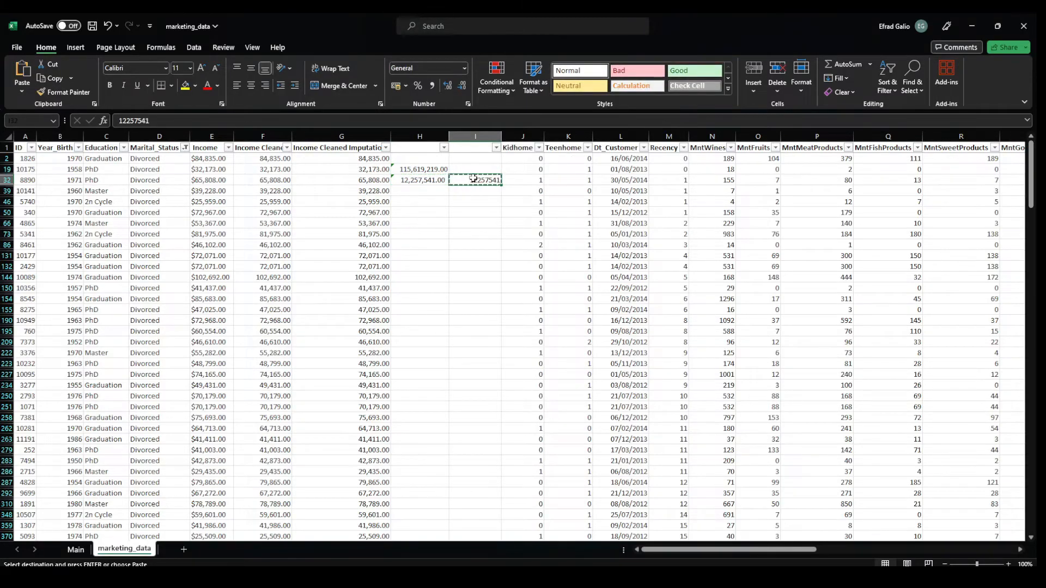
- Unfilter the table and move the pasted value from I32 to I11 beside Subtotal, formatted in comma style
key(ctrl+shift+l)
right_click(469, 255)
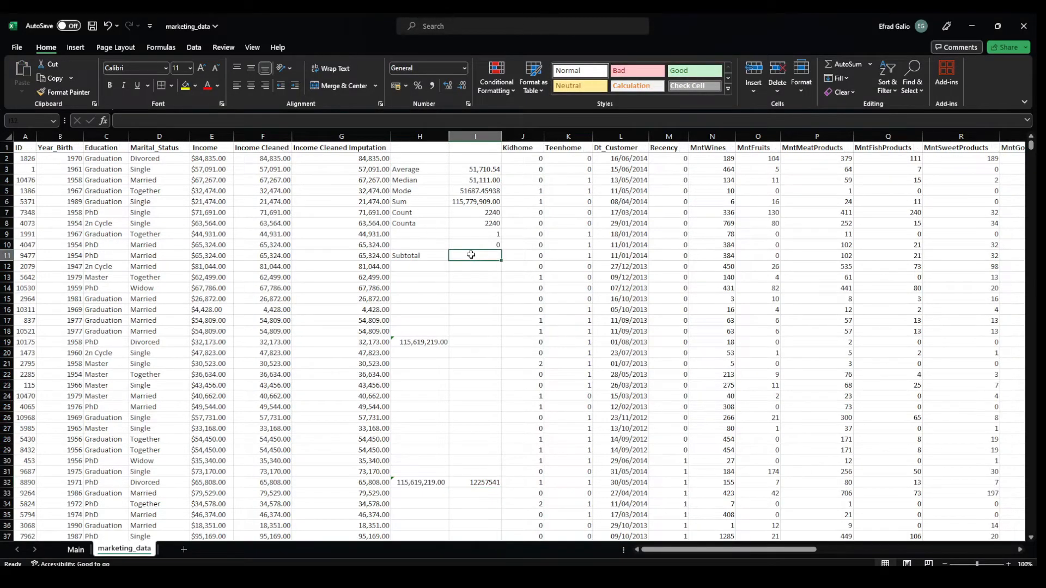
click(445, 306)
click(473, 482)
key(ctrl+x)
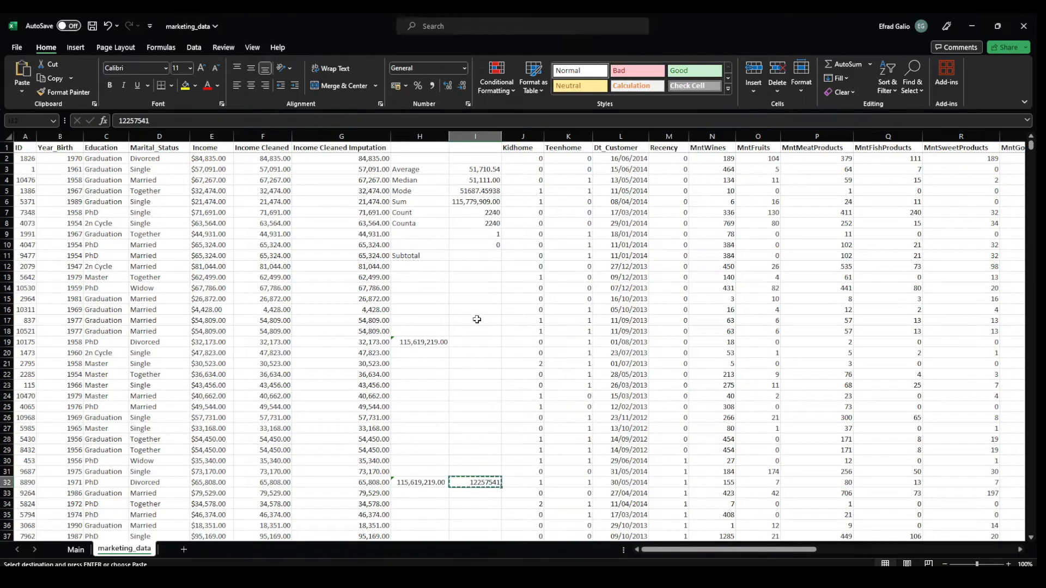
click(473, 255)
key(ctrl+v)
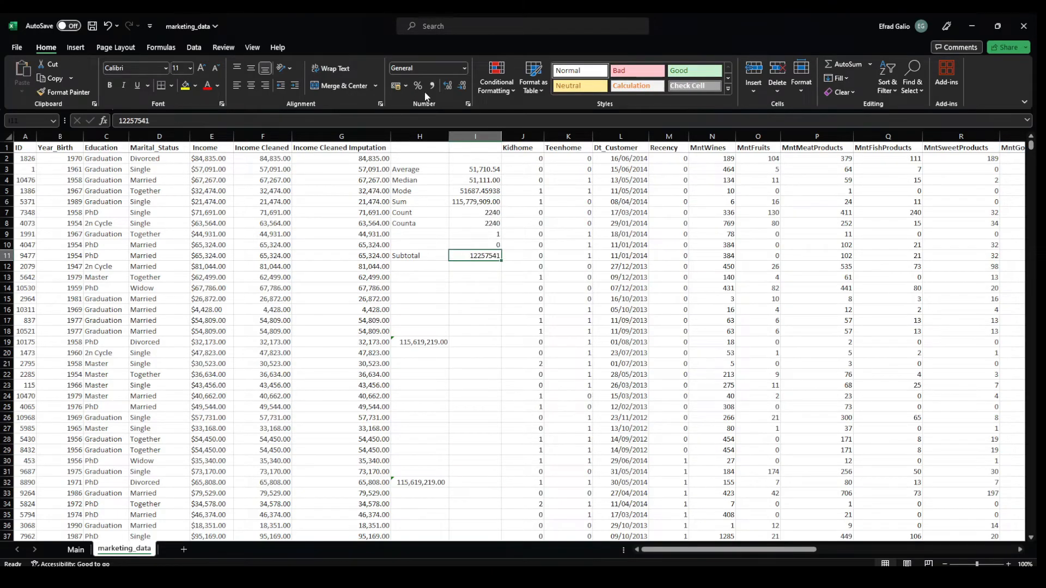
click(433, 85)
- Clear the leftover SUM and SUBTOTAL formulas from the range H16:H33
drag(420, 309, 425, 496)
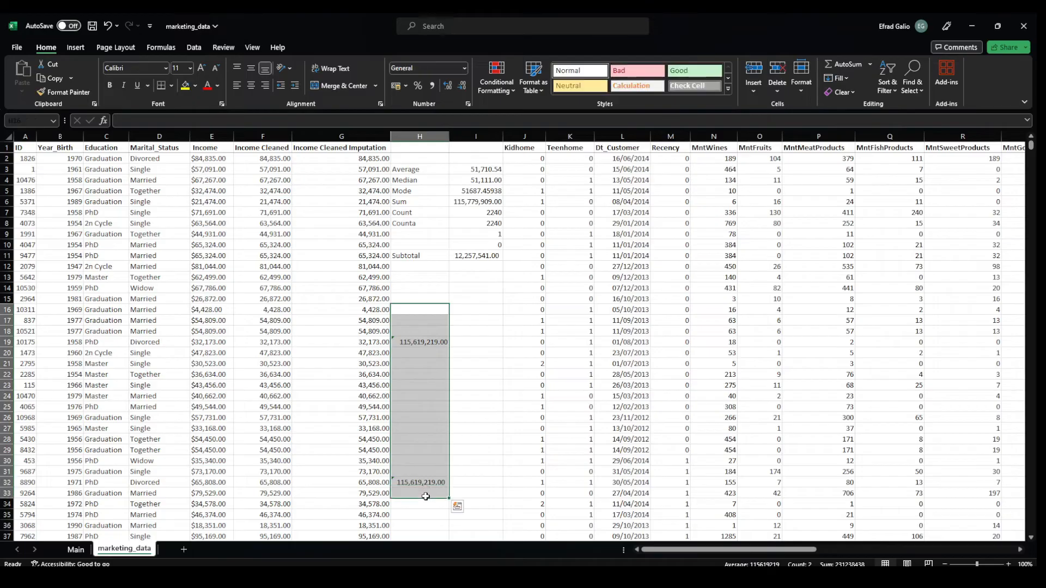
key(Delete)
click(420, 288)
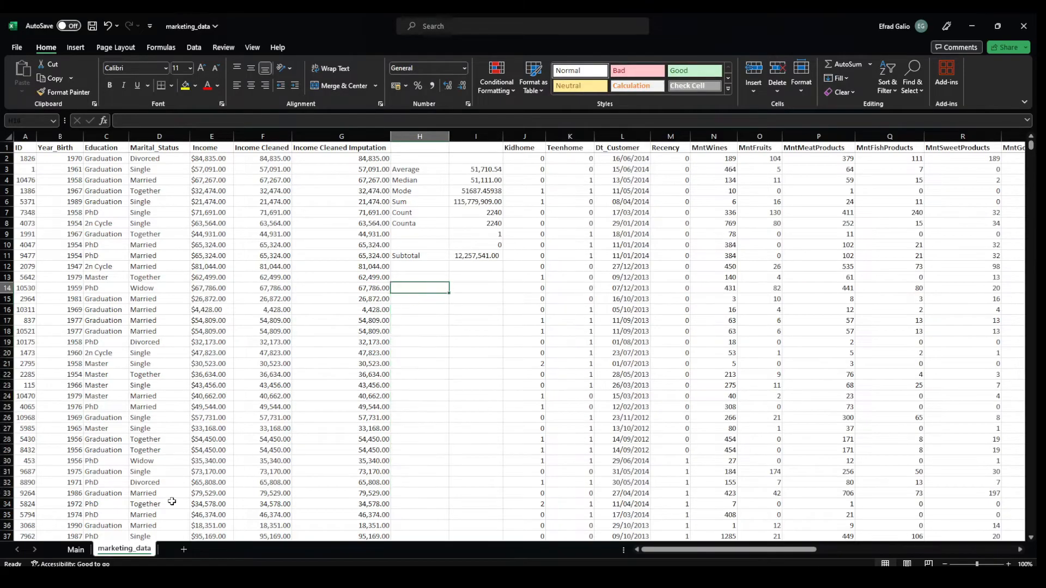
click(436, 266)
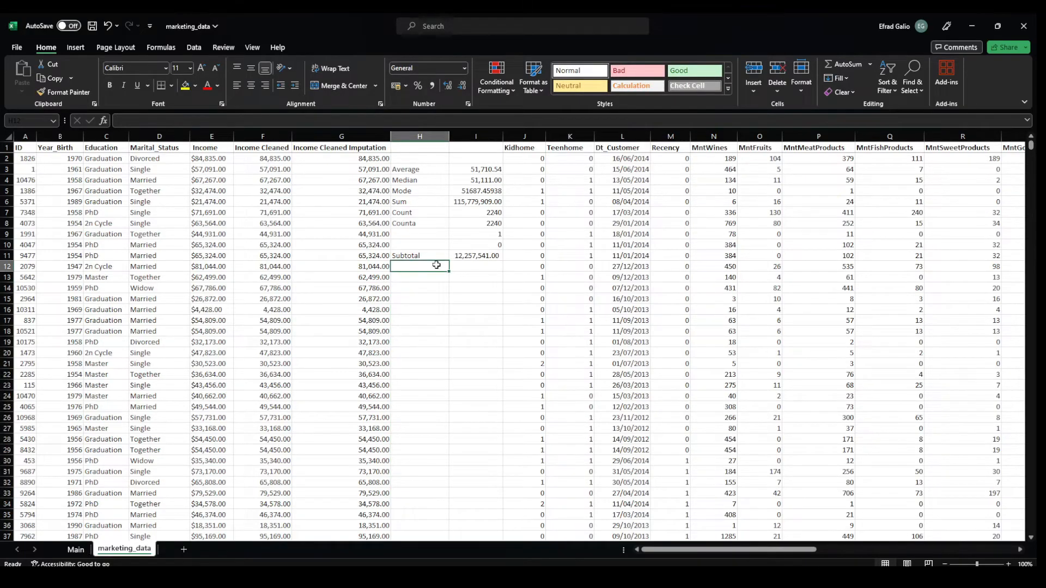
text(=SUBTOTAL()
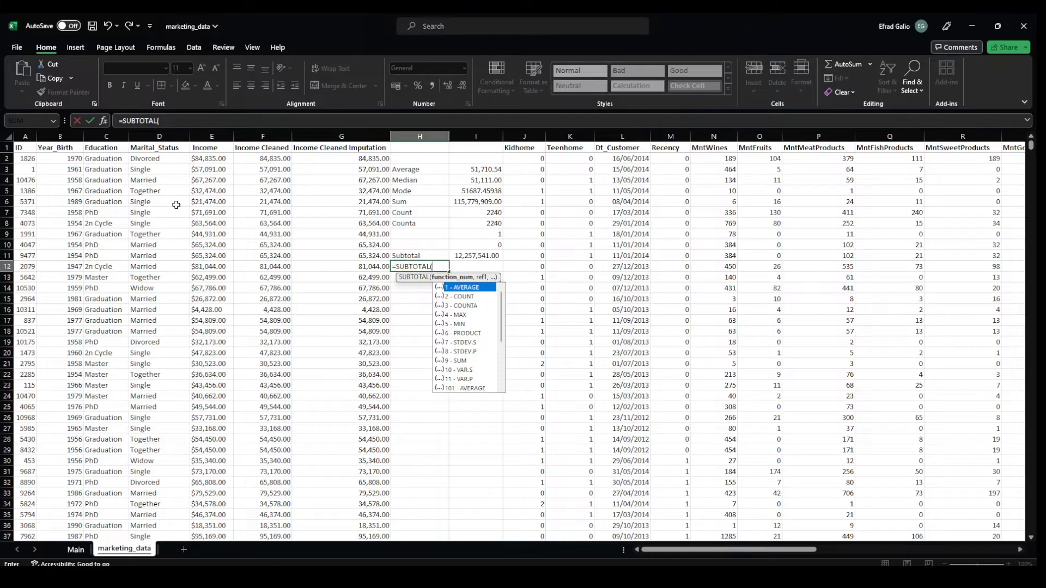
click(76, 550)
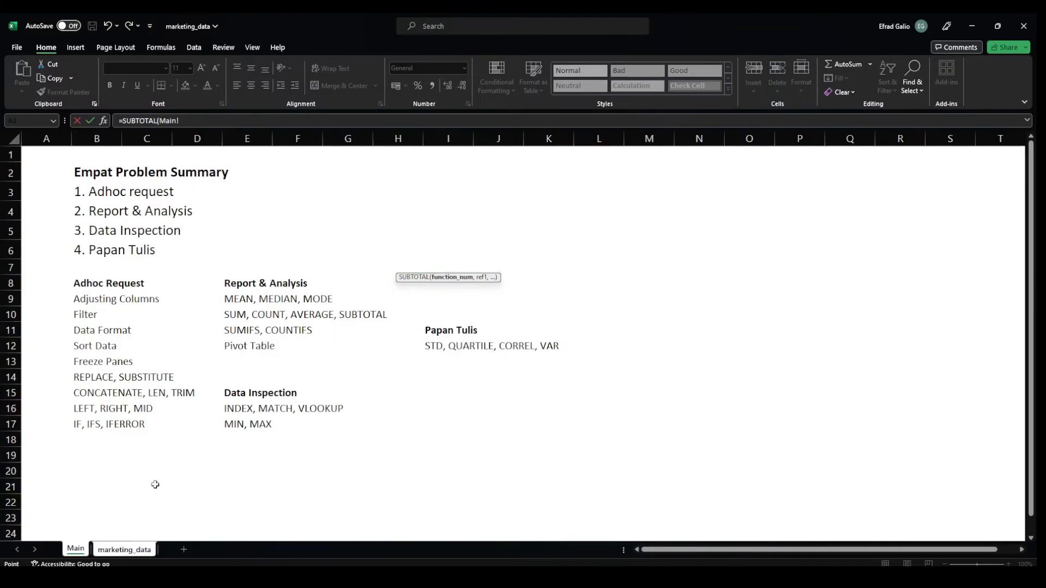
click(121, 550)
click(430, 299)
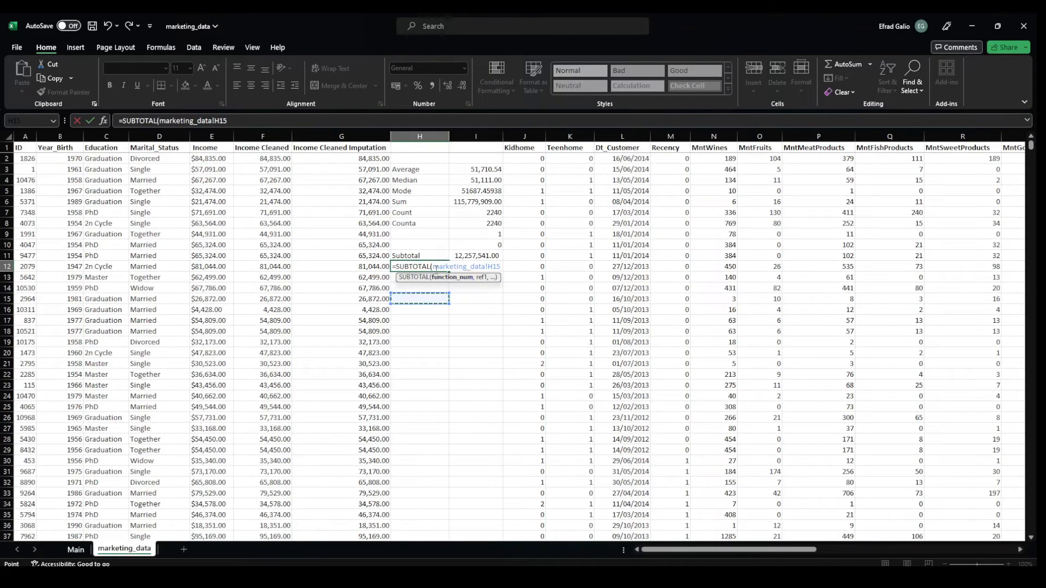
key(Escape)
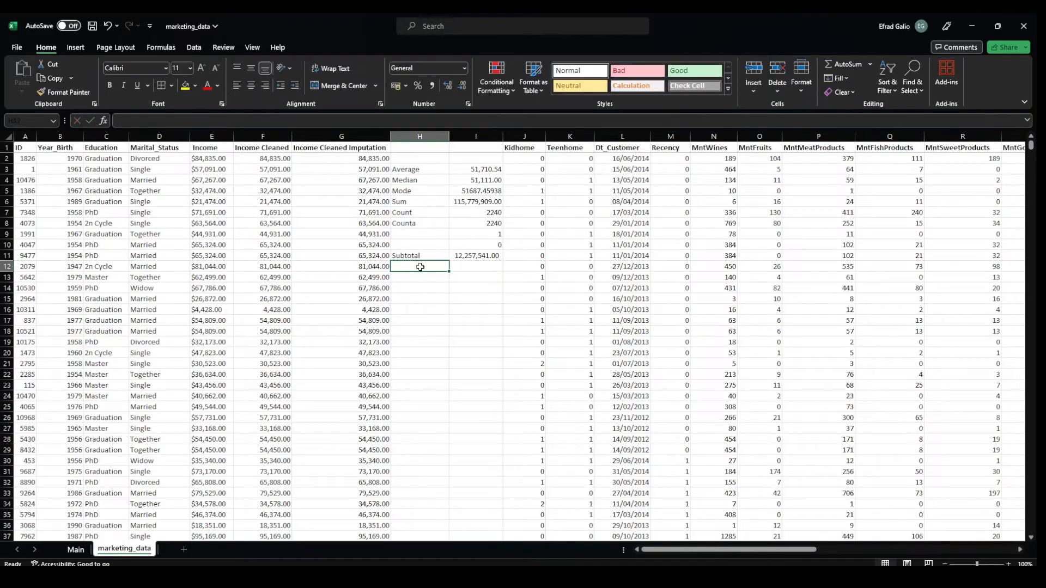
- Label H12 as SumIf and start a SUMIF formula in I12 over D2:D2241 with the criterion "Divorced"
text(SumIf)
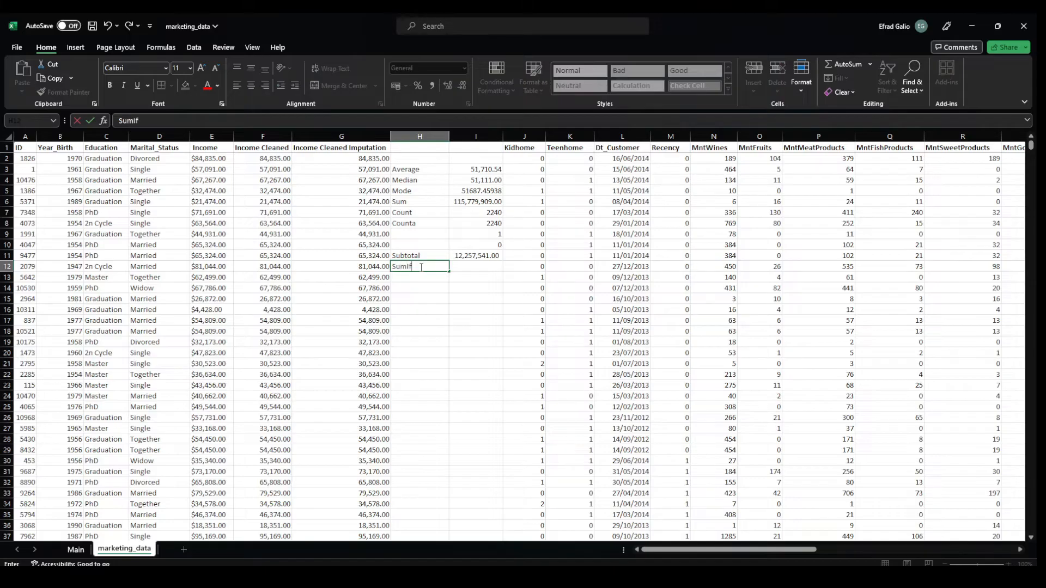
key(Tab)
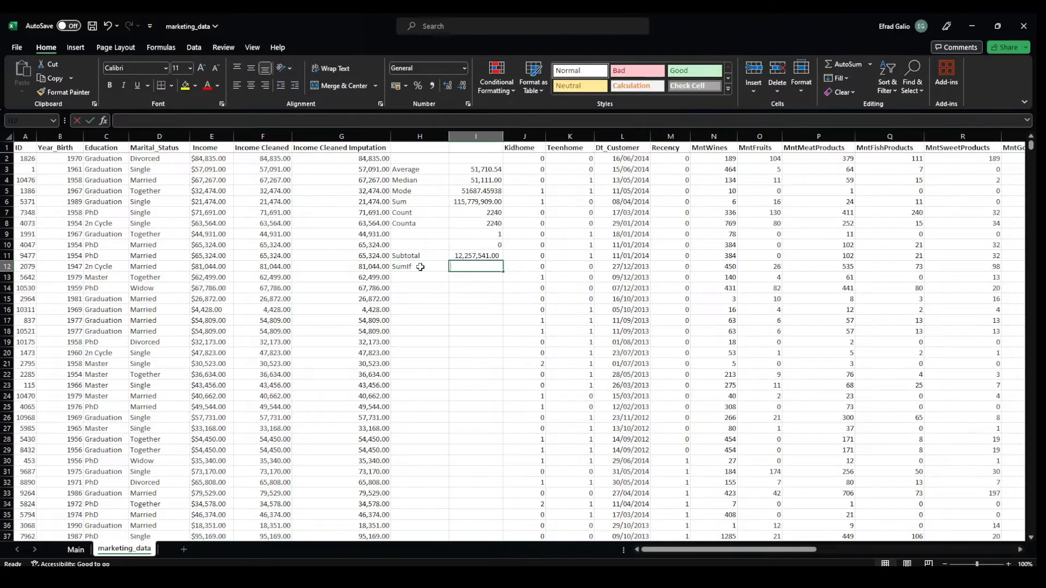
text(=SUMIF()
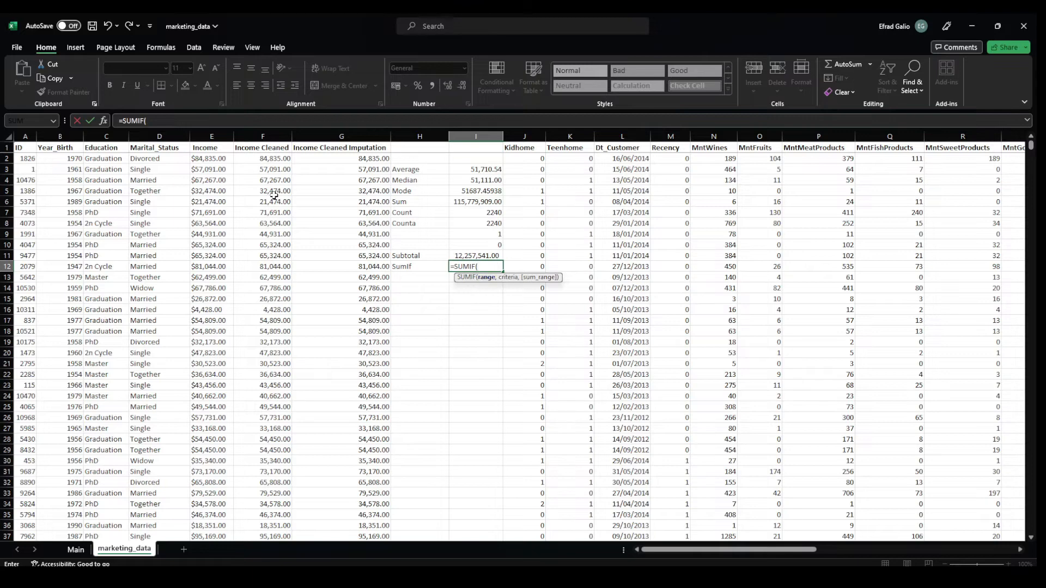
click(156, 159)
key(ctrl+shift+Down)
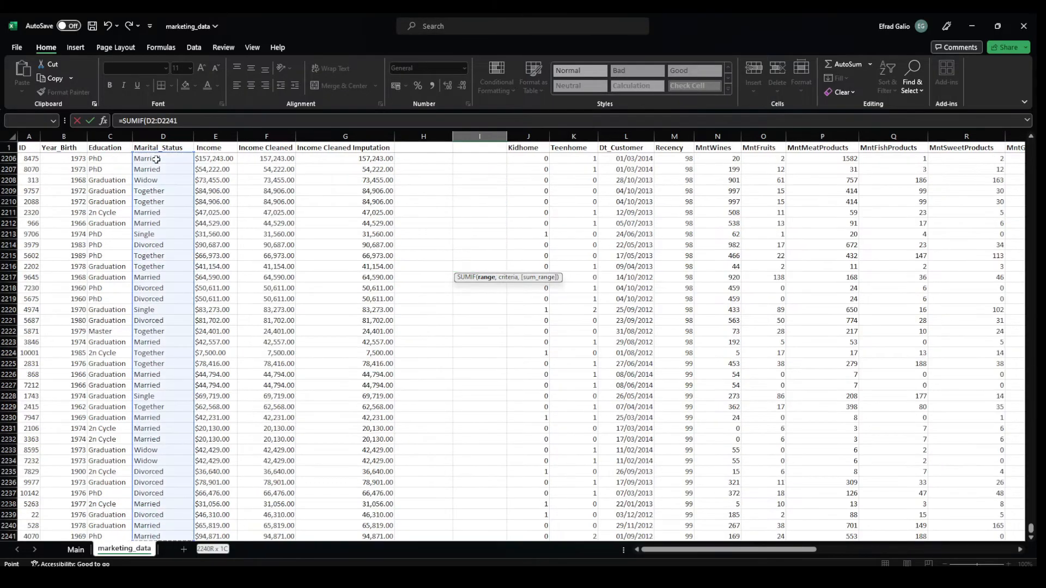
text(,)
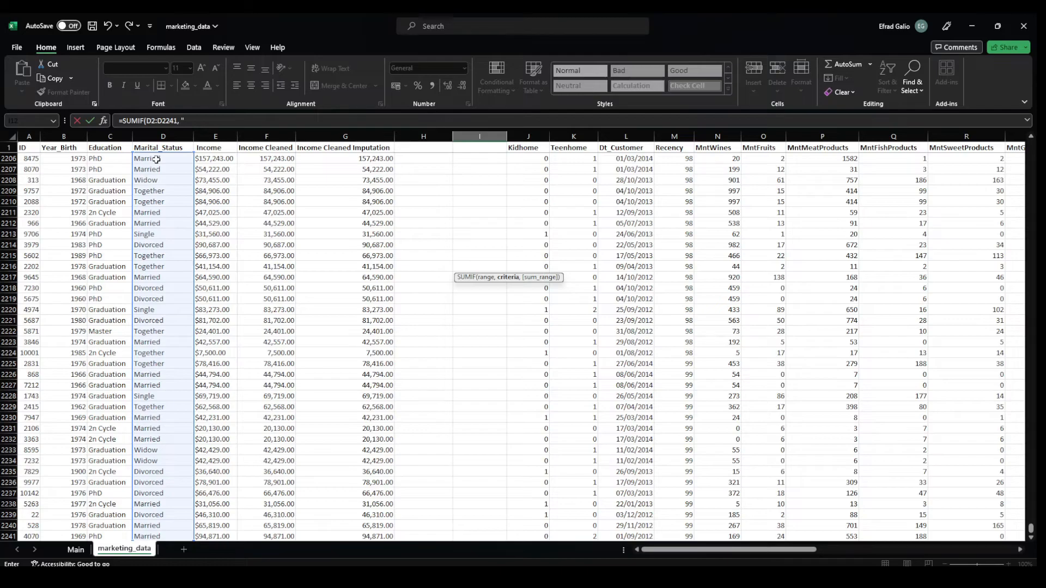
text( "Divorced",)
- Complete the SUMIF in I12 with the Income Cleaned range F2:F135 as its sum range
click(281, 156)
key(Up)
key(Up)
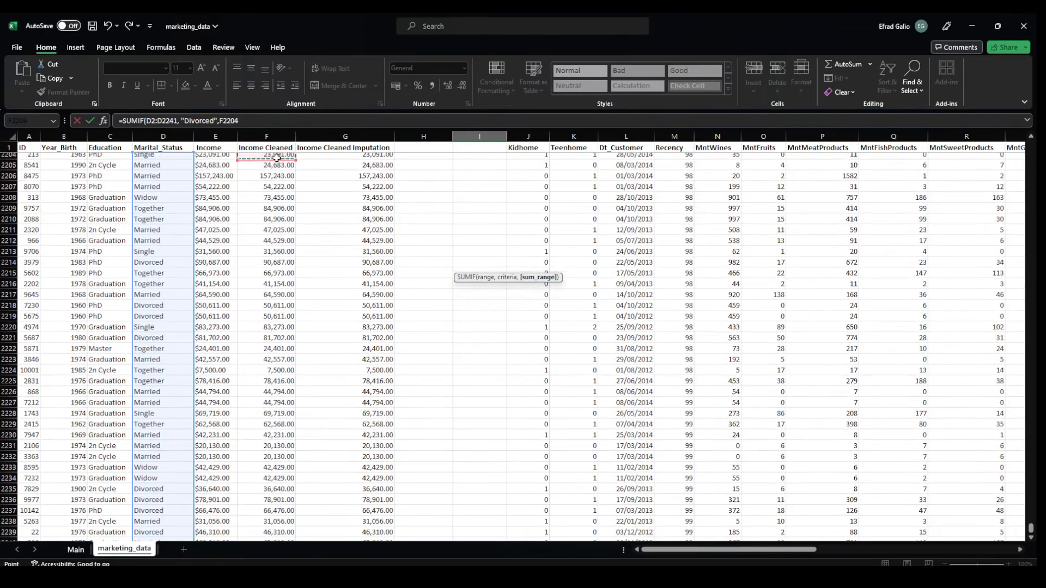
key(Up)
key(ctrl+Up)
key(Down)
key(Up)
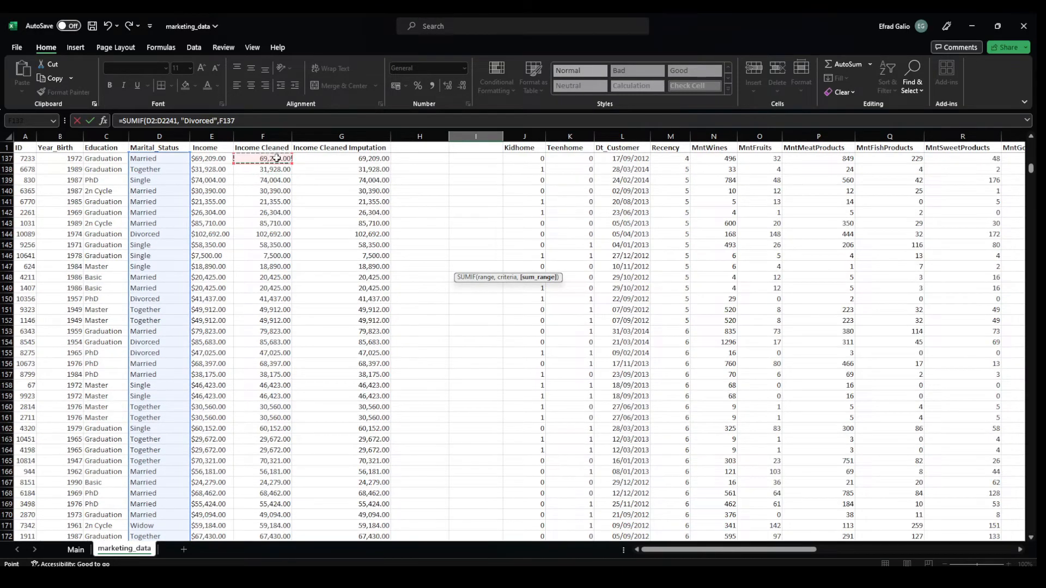
drag(1030, 170, 1031, 145)
click(276, 157)
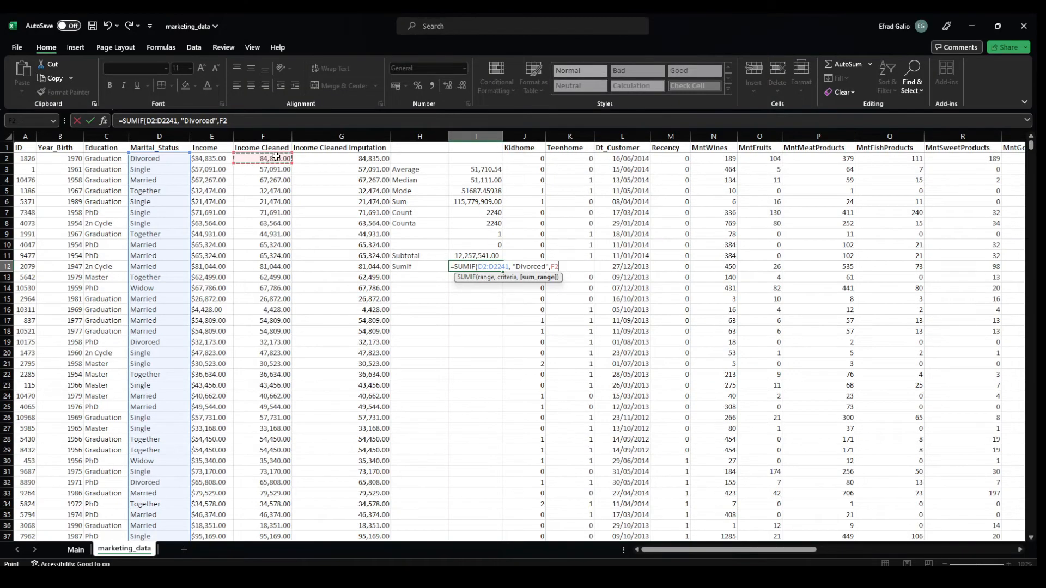
key(ctrl+shift+Down)
key(Return)
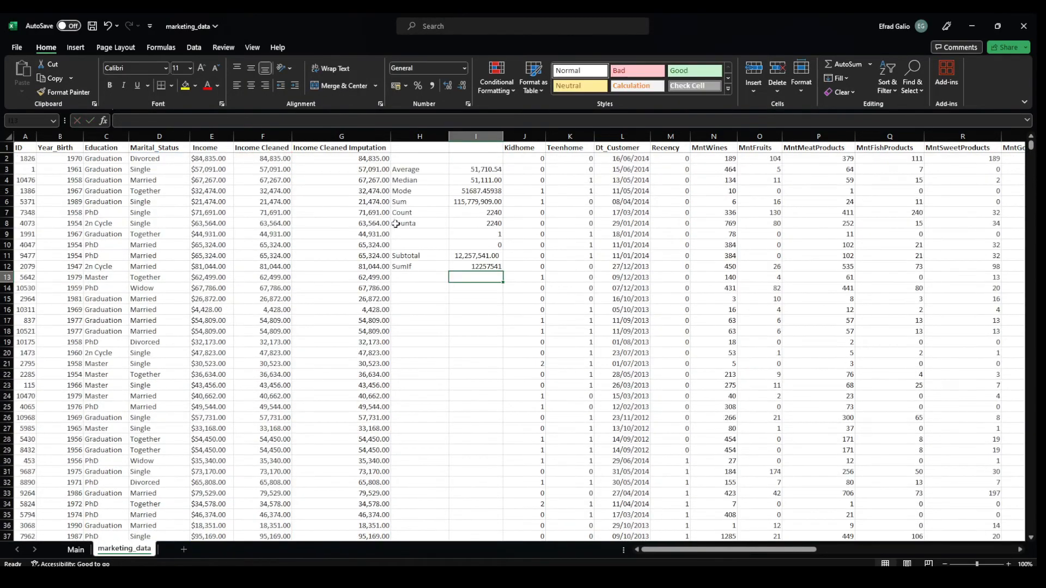
- Apply the comma number style to the SumIf result in I12 and compare it with the Subtotal value in I11
click(455, 266)
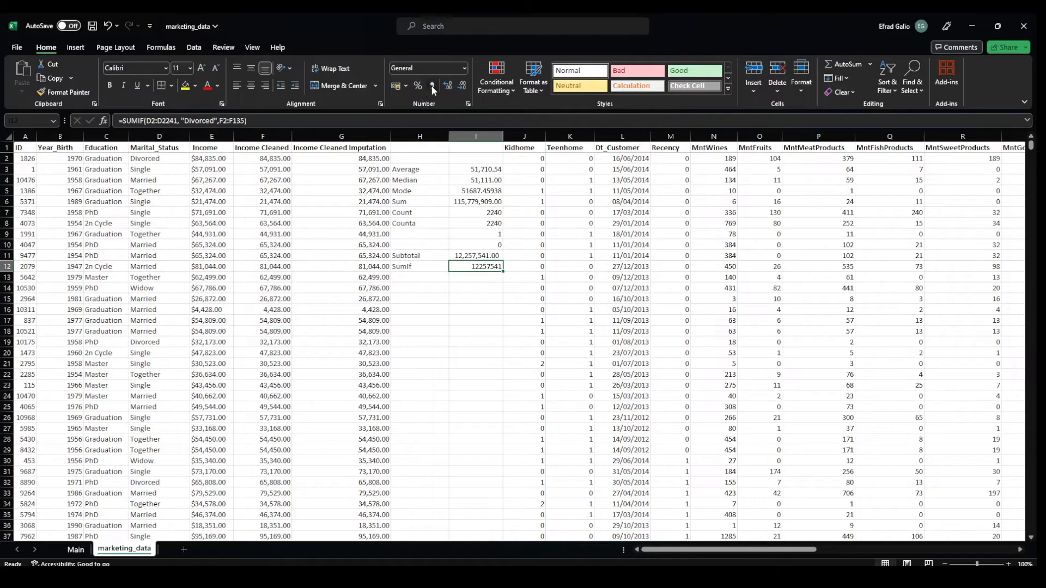
click(432, 88)
click(471, 255)
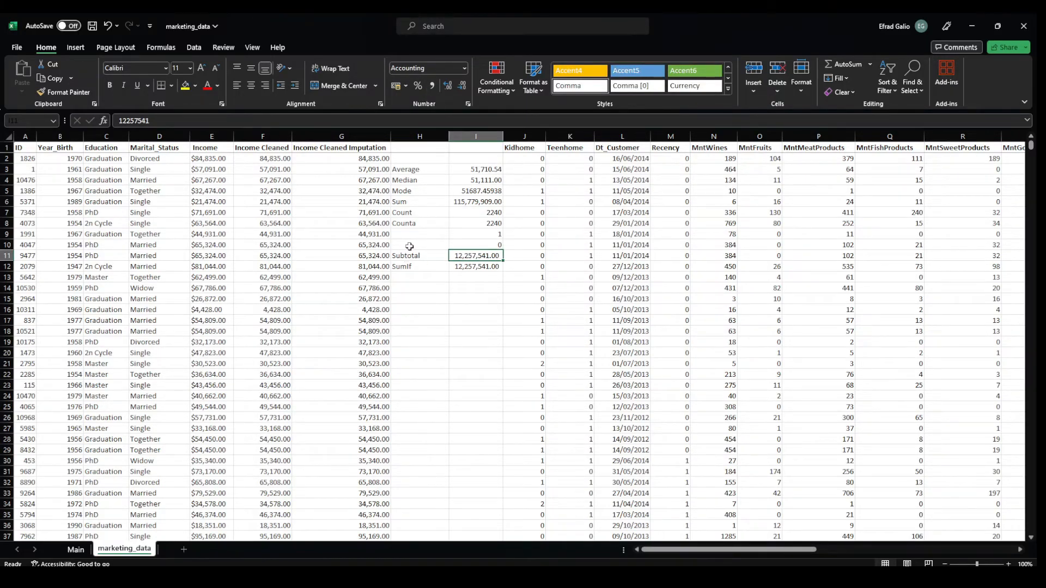
- Open the SUMIF formula in I12 to review its range, criterion and sum range
click(466, 267)
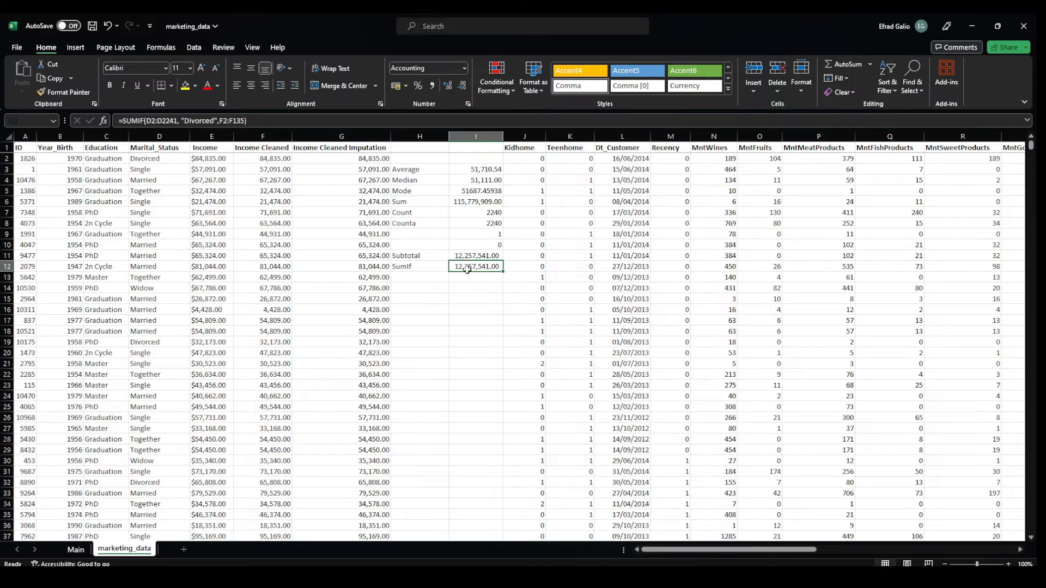
double_click(469, 267)
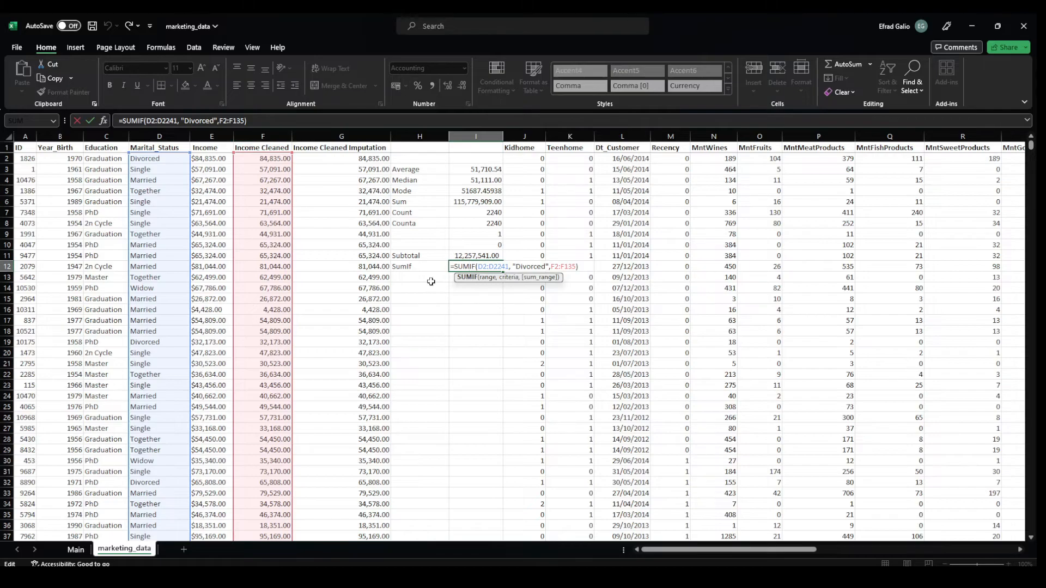
- Label H13 as SumiFS and start a SUMIFS formula in I13
click(414, 276)
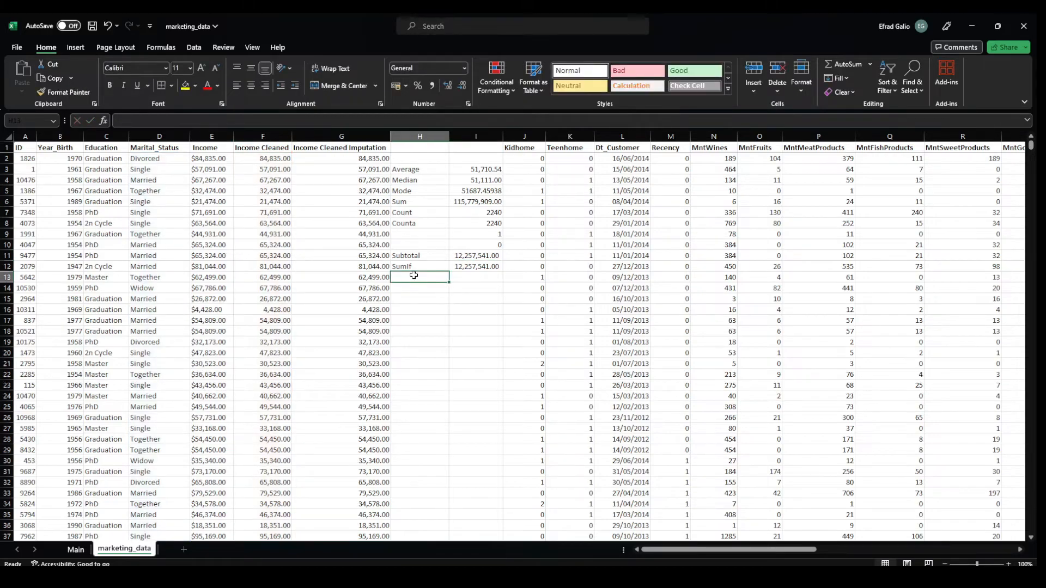
text(SumiFS)
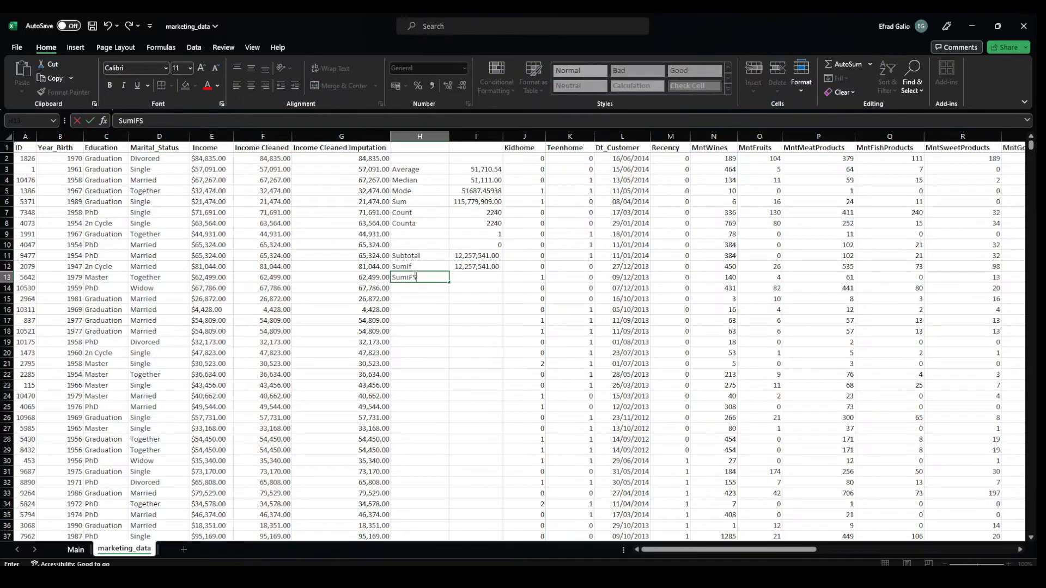
key(Tab)
text(=SUM)
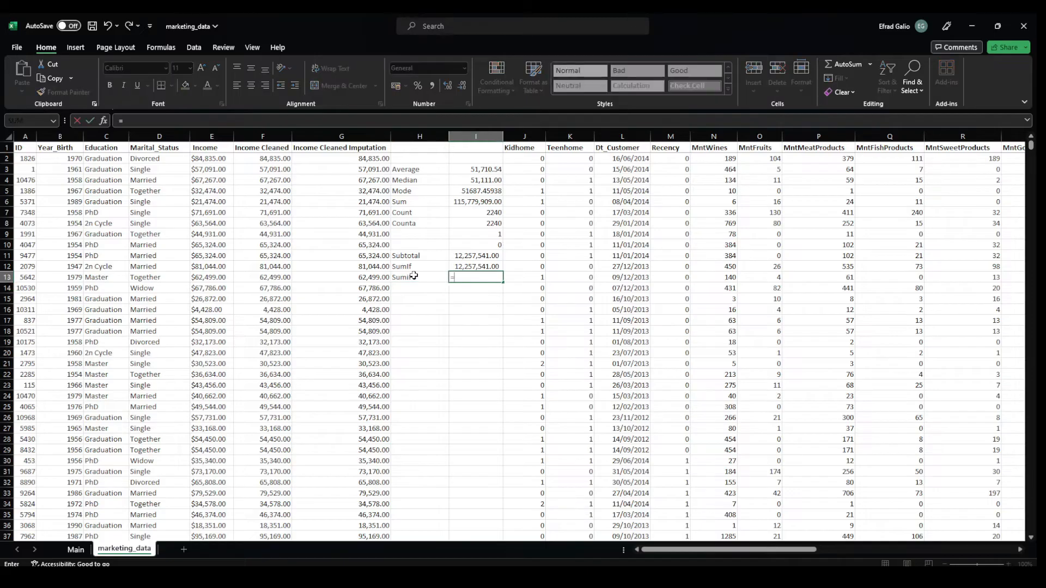
key(Down)
key(Down)
key(Tab)
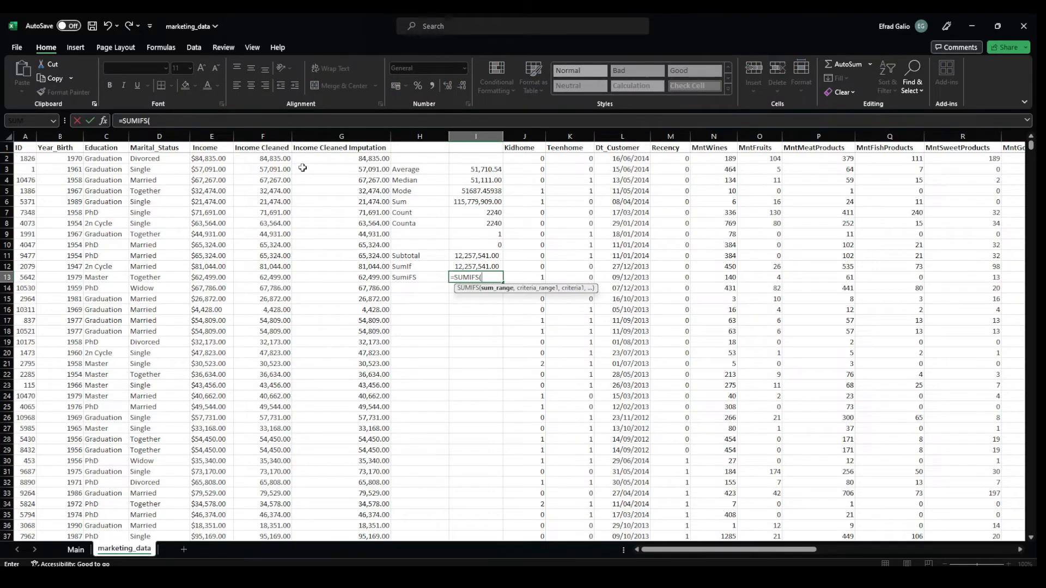
- Give the SUMIFS the sum range F2:F135 and the first criteria range D2:D2241 with the criterion "Divorced"
click(271, 159)
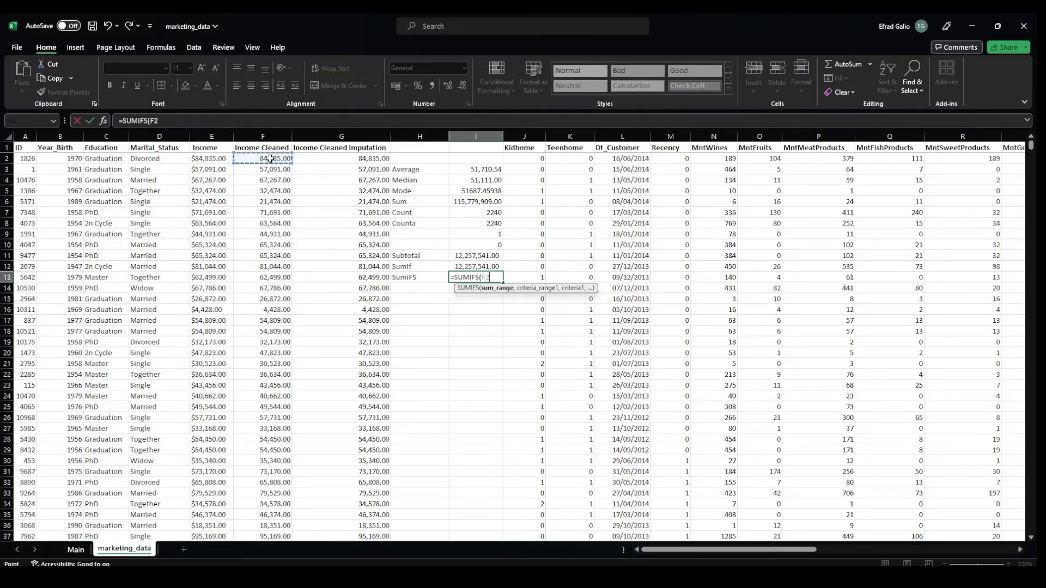
key(ctrl+shift+Down)
text(,)
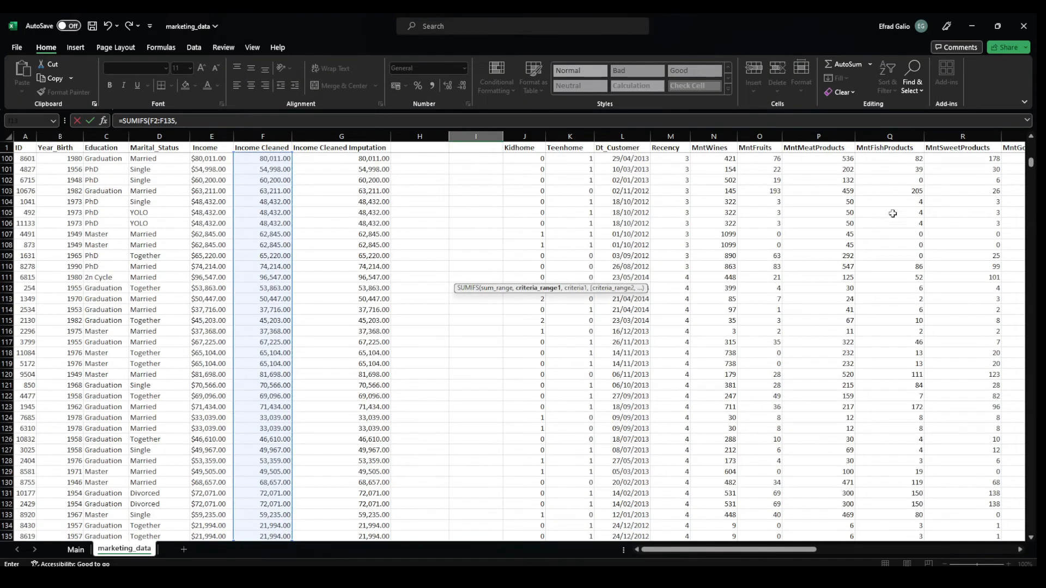
drag(1030, 163, 1027, 136)
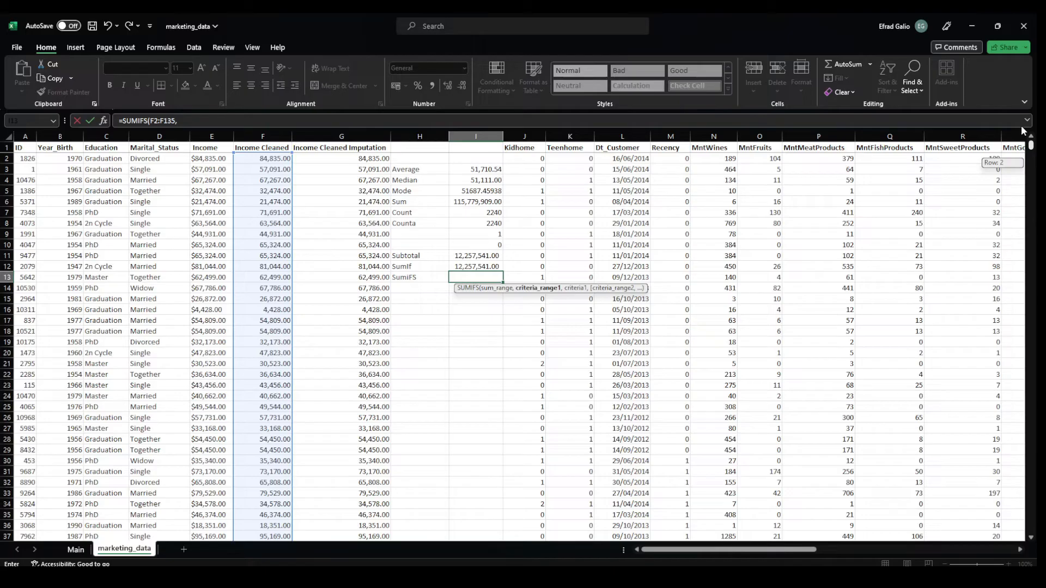
click(162, 160)
key(ctrl+shift+Down)
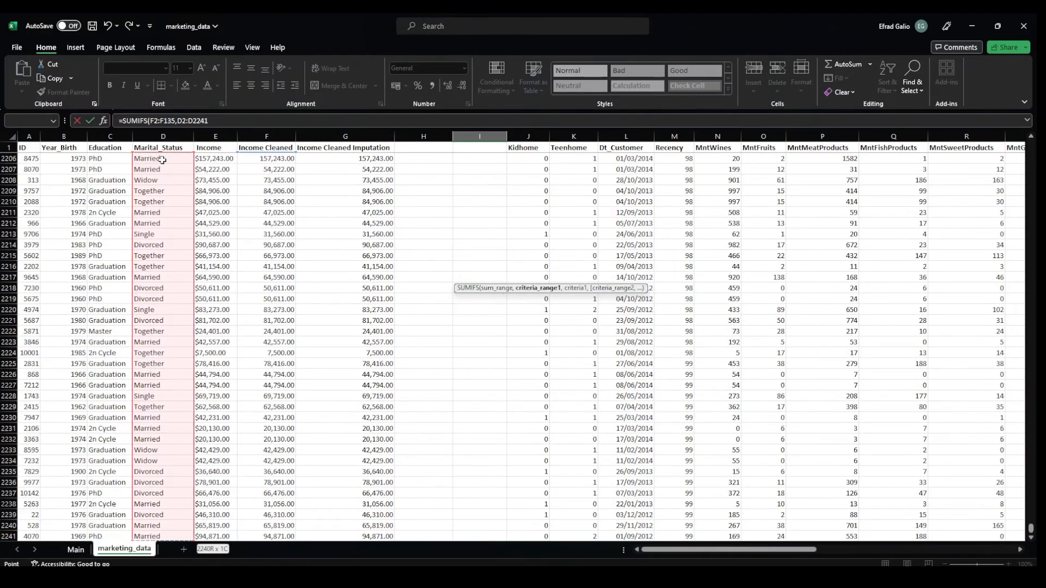
text(, "Divo)
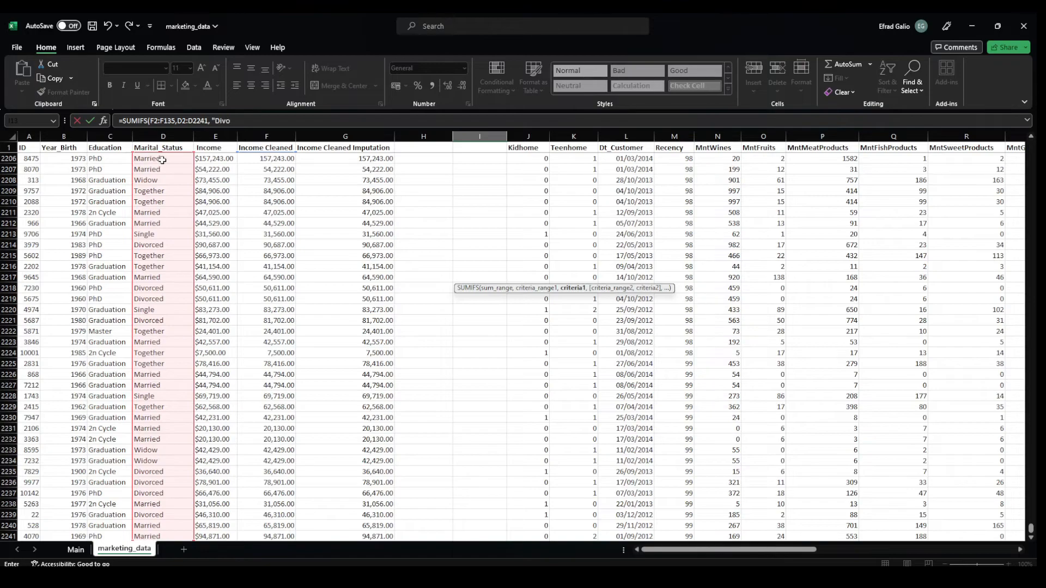
text(rced",)
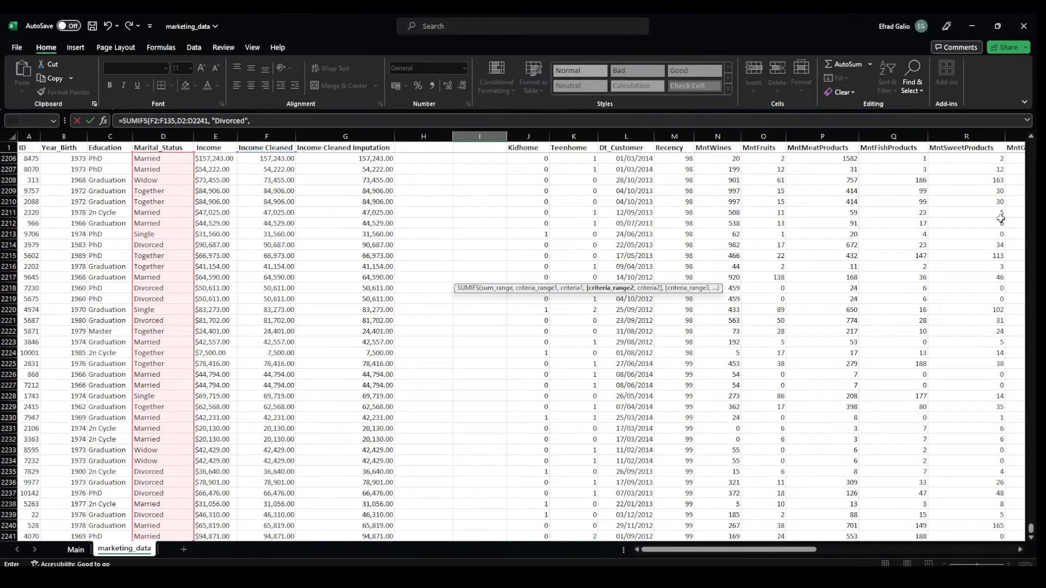
- Add the Education range C2:C2241 with the criterion "Graduation" as the second condition and complete the SUMIFS in I13
drag(1031, 529, 1031, 146)
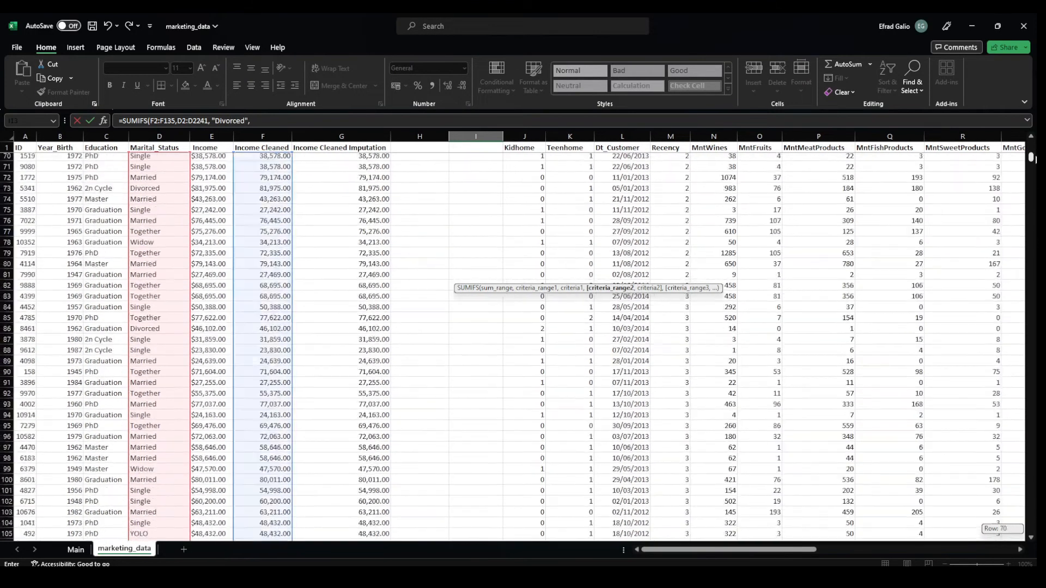
click(110, 158)
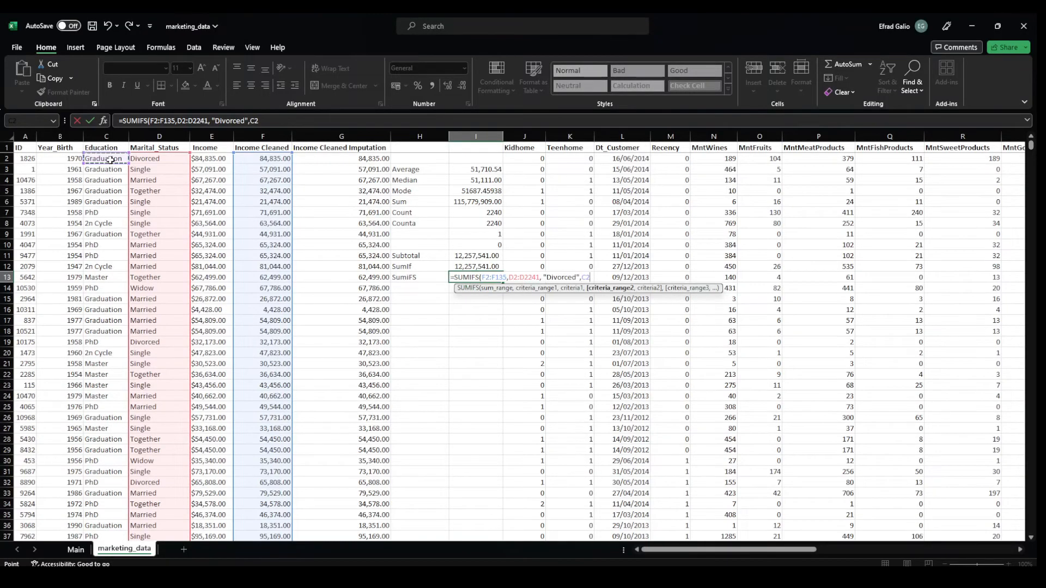
key(ctrl+shift+Down)
text(,)
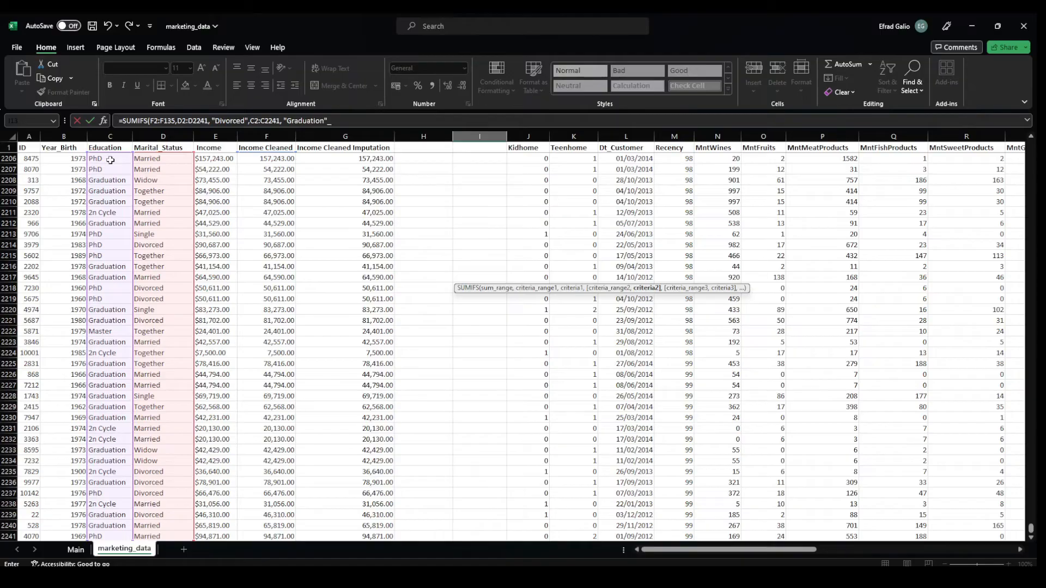
text( "Graduation")
key(Return)
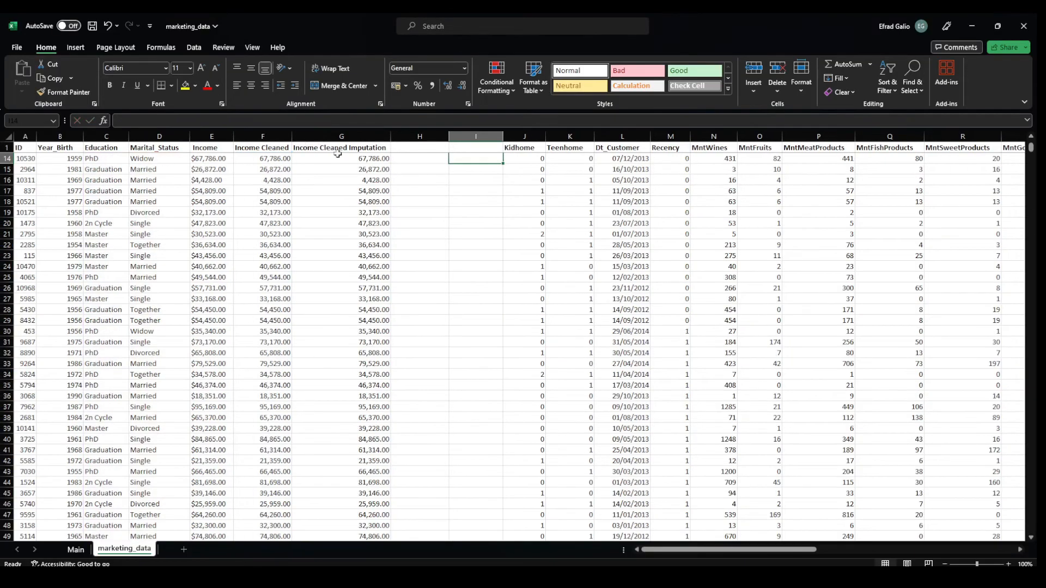
- Review the arguments of the SUMIFS formula in I13 and check its error indicator
double_click(485, 278)
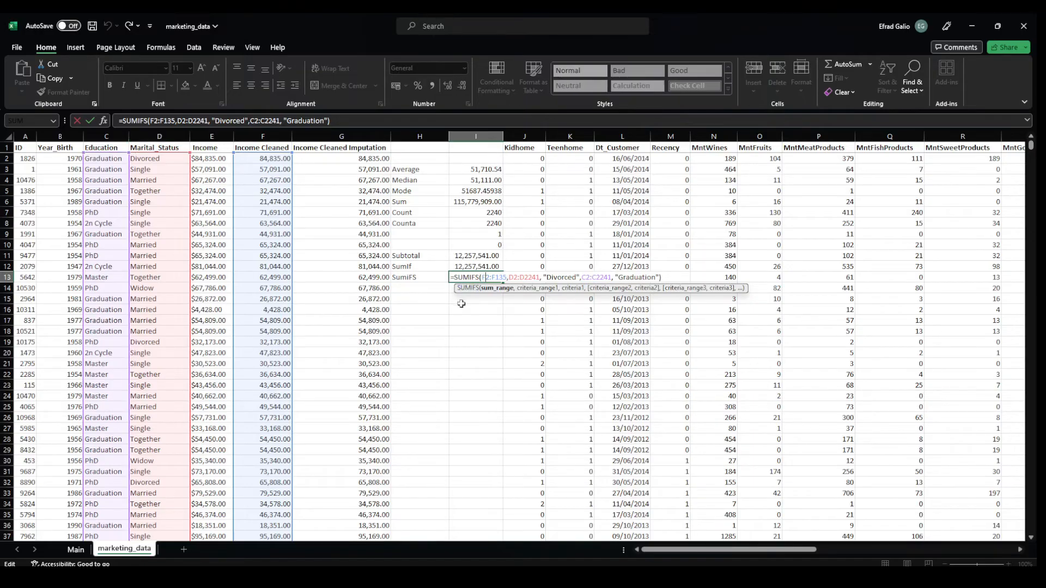
key(Return)
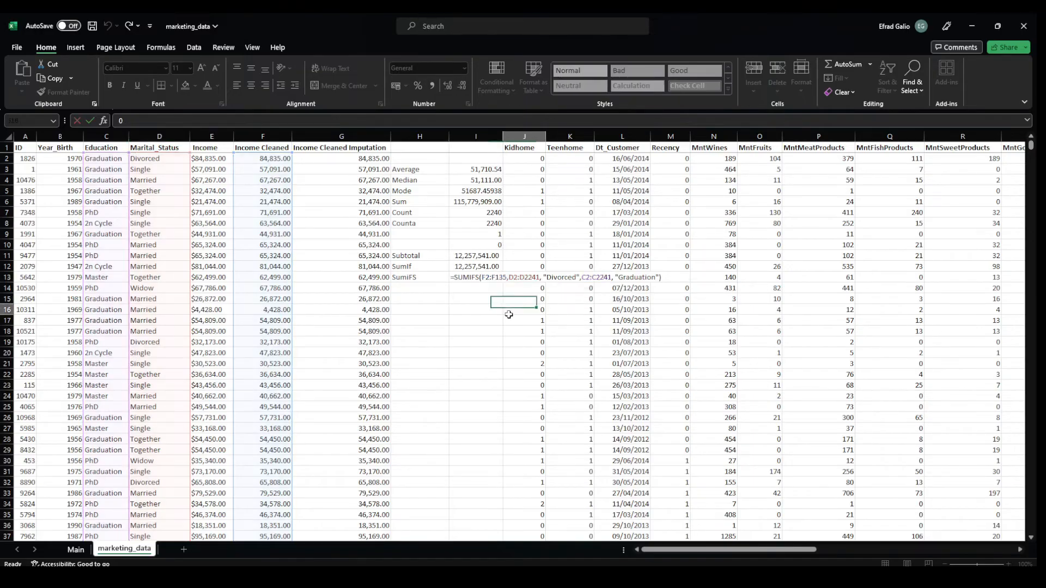
click(478, 278)
mouse_move(437, 281)
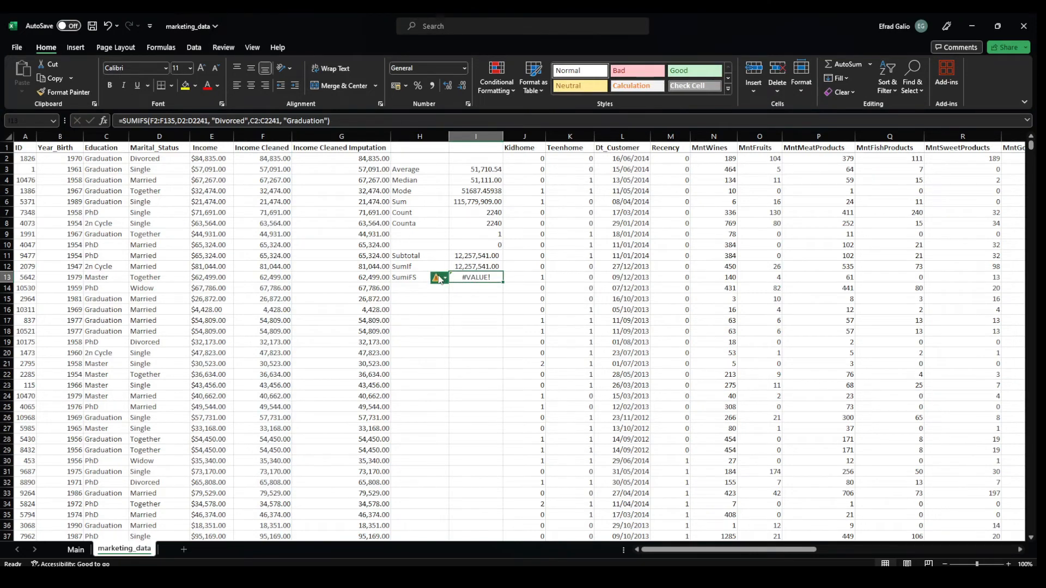
- Follow the SUMIFS sum range to its end and fill the blank Income Cleaned cell F136 with 0
double_click(469, 278)
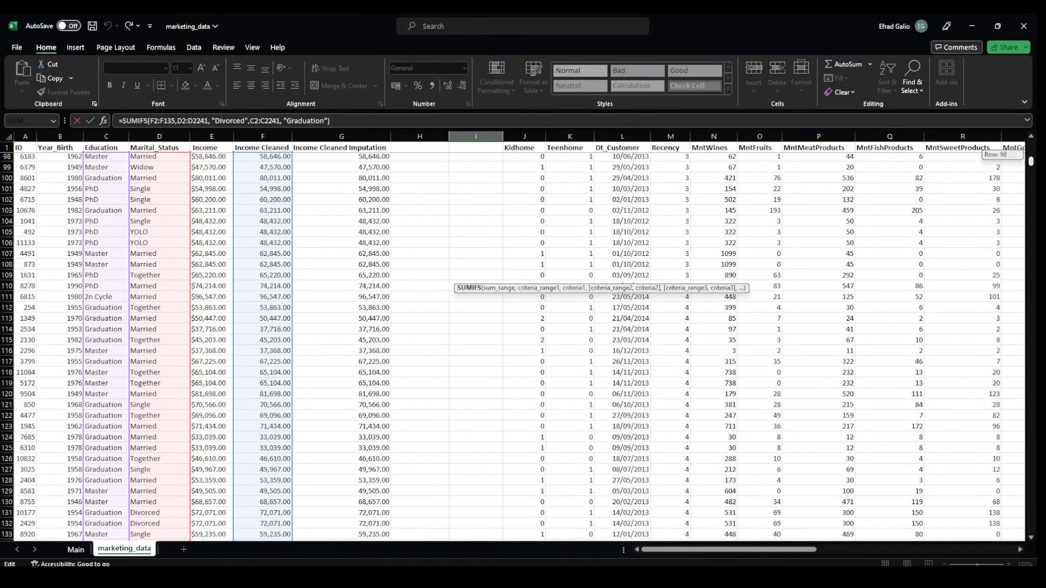
scroll(467, 354, down, 6)
click(267, 409)
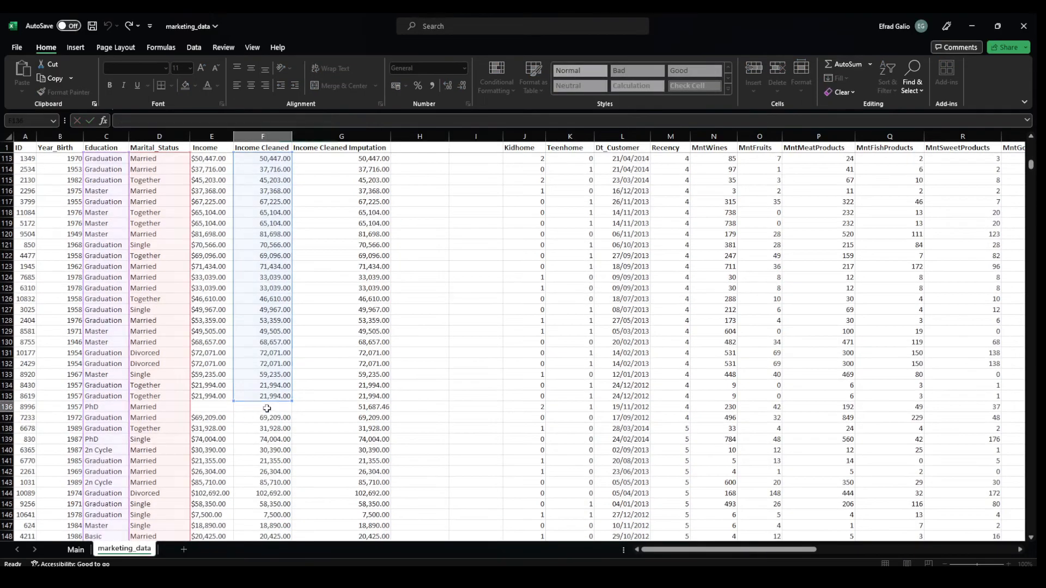
key(Return)
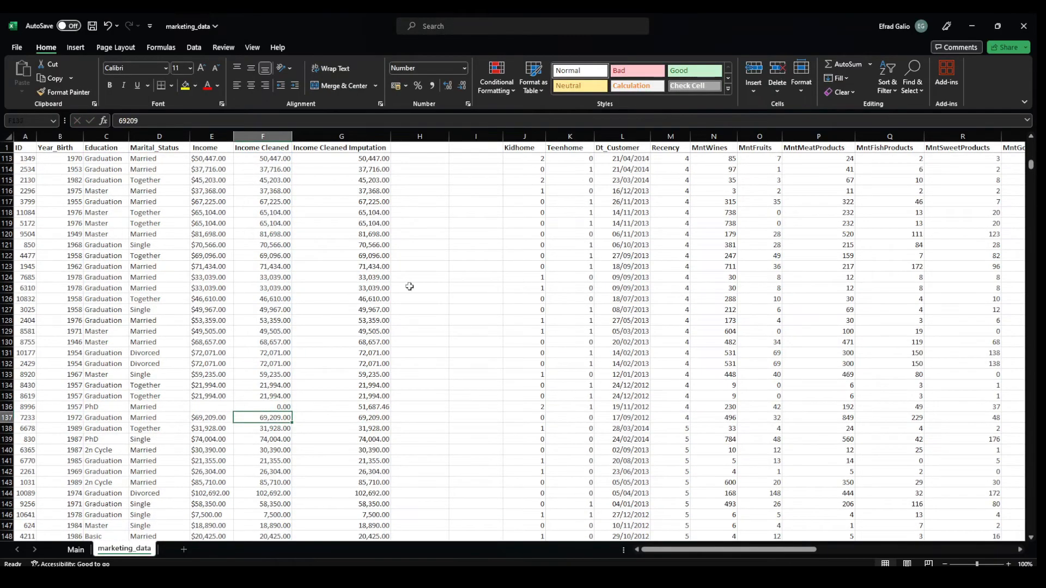
- Extend the SUMIFS sum range in I13 to F2:F2241 and apply the comma number style to the result
click(409, 286)
drag(1033, 170, 1032, 145)
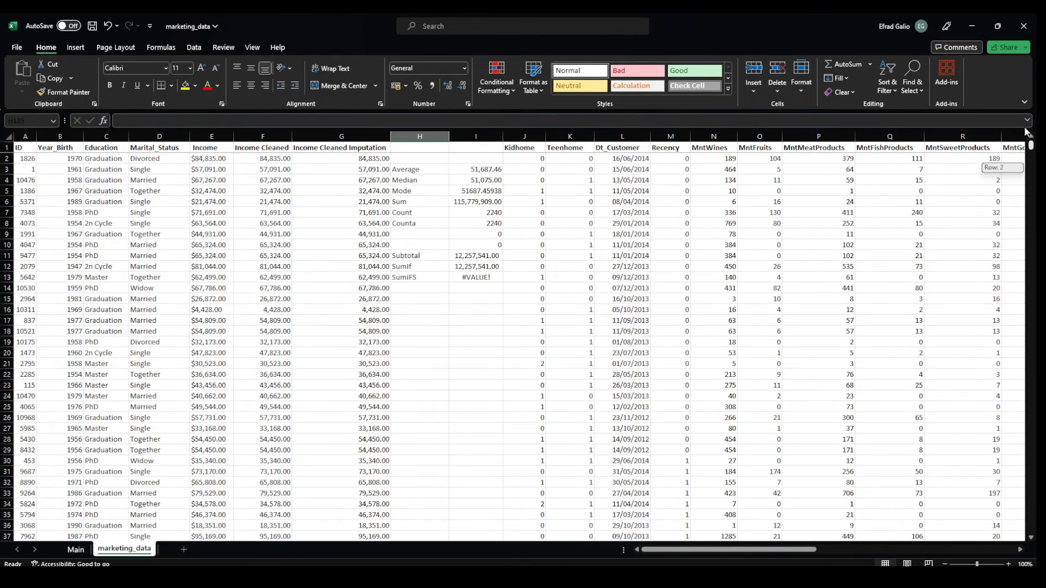
double_click(485, 277)
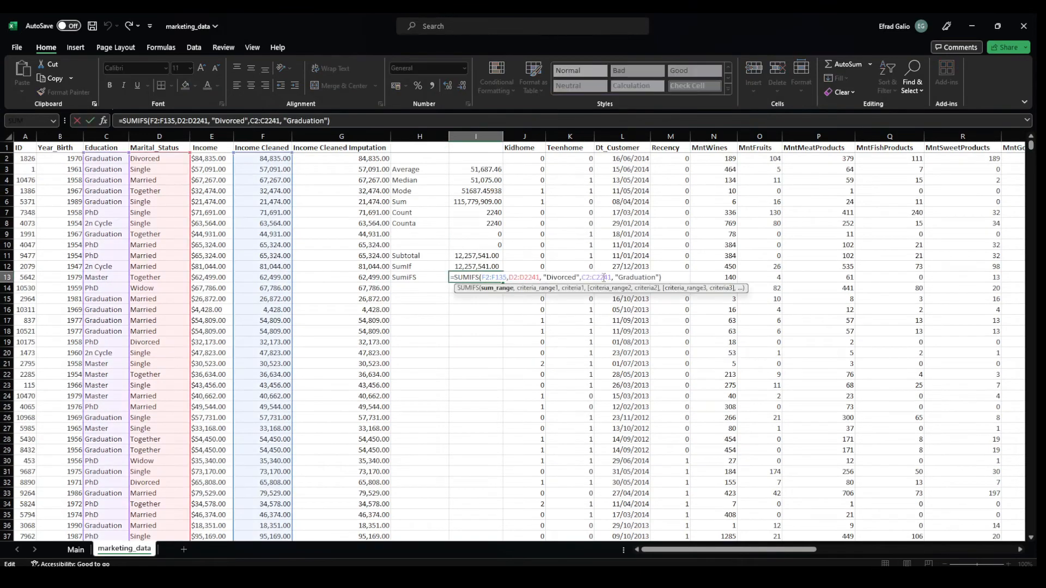
click(605, 278)
click(520, 278)
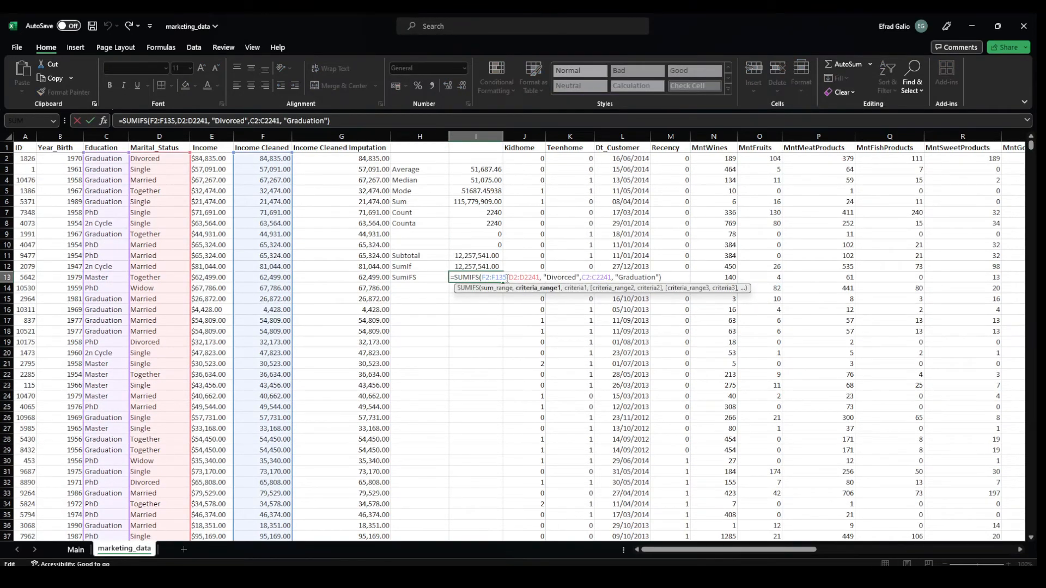
click(506, 278)
key(BackSpace)
key(BackSpace)
key(BackSpace)
text(2241)
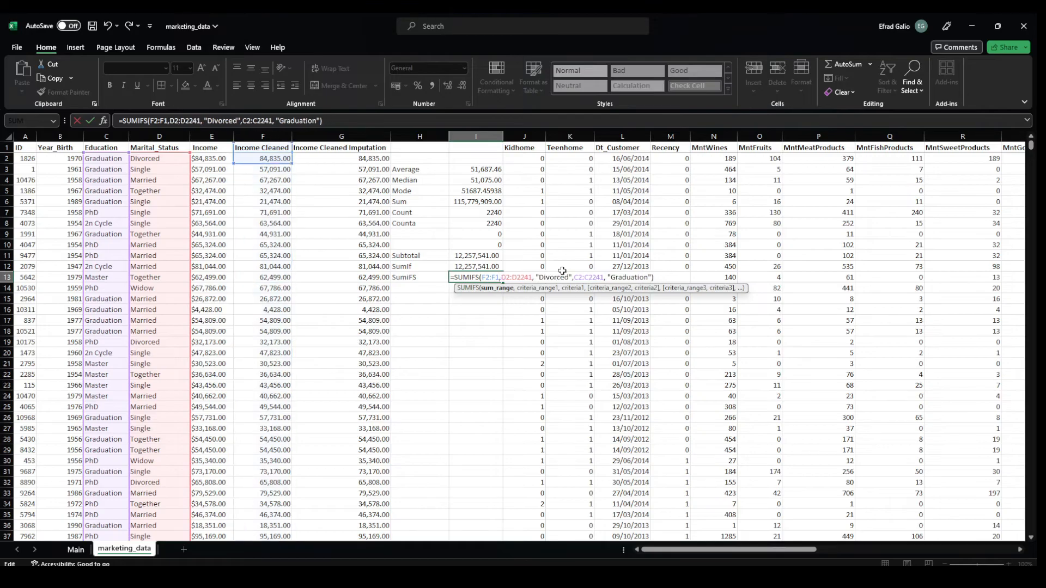
key(Return)
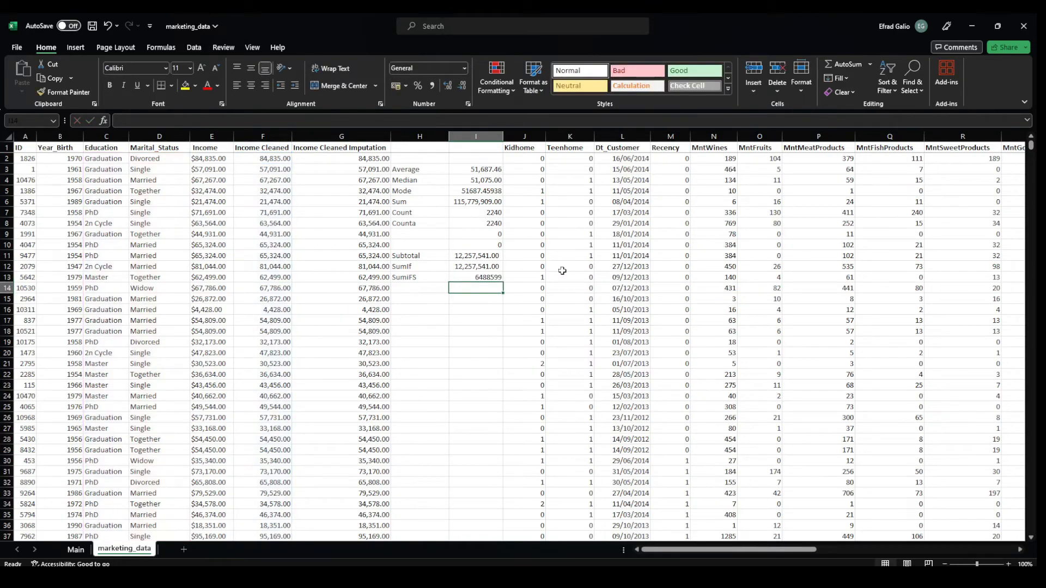
click(458, 279)
click(431, 87)
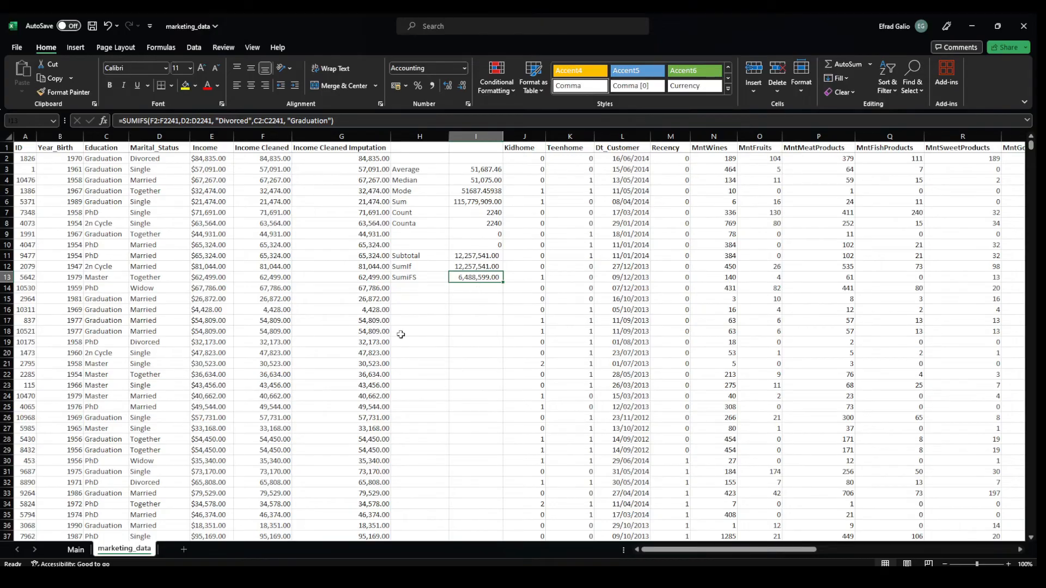
- Label cell H14 as Countif
click(402, 288)
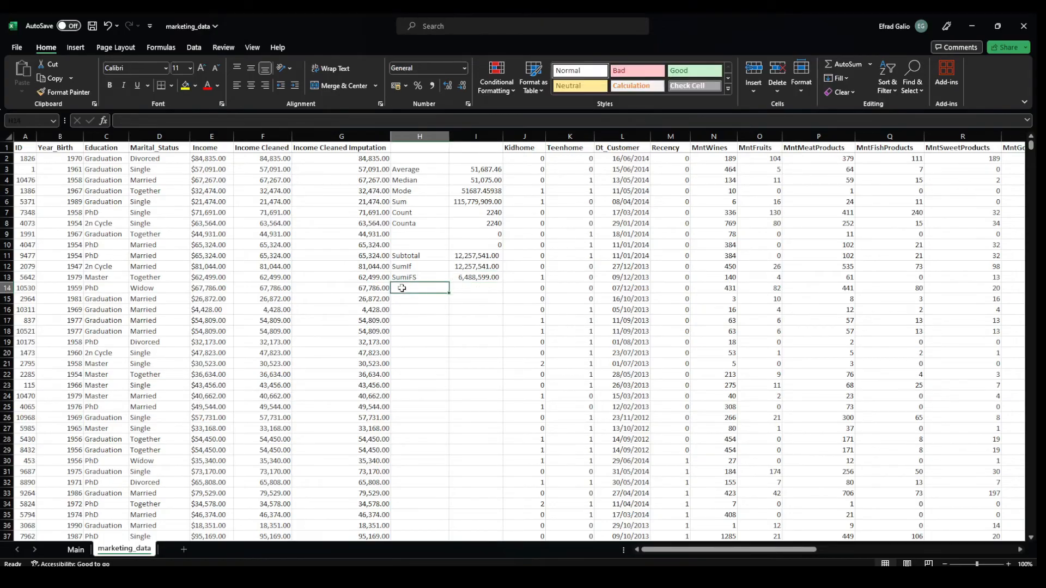
text(Coun)
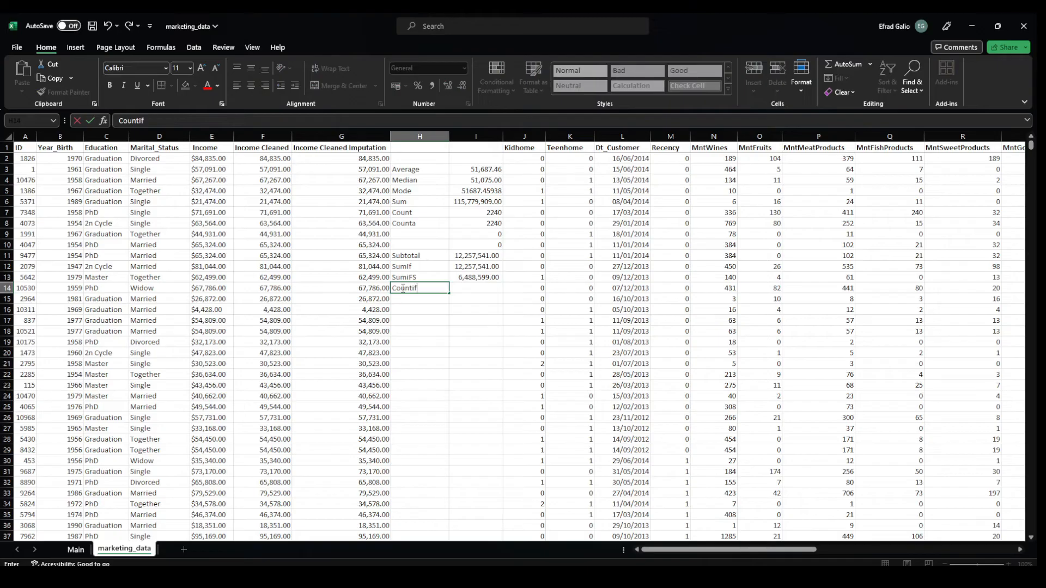
text(tif)
- Enter a COUNTIF formula in I14 that counts "Divorced" in the Marital_Status range D2:D2241
click(468, 285)
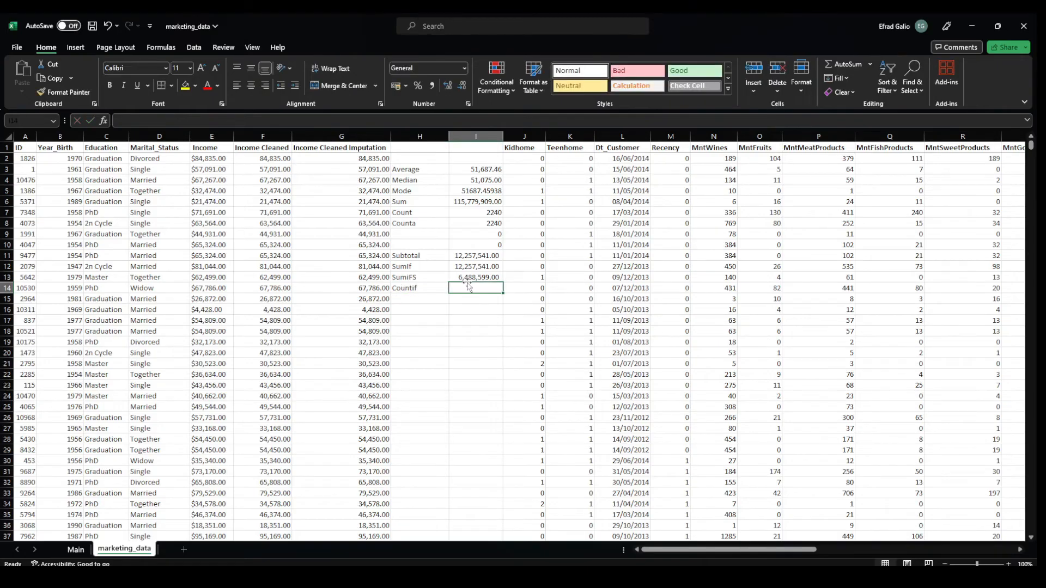
text(=coun)
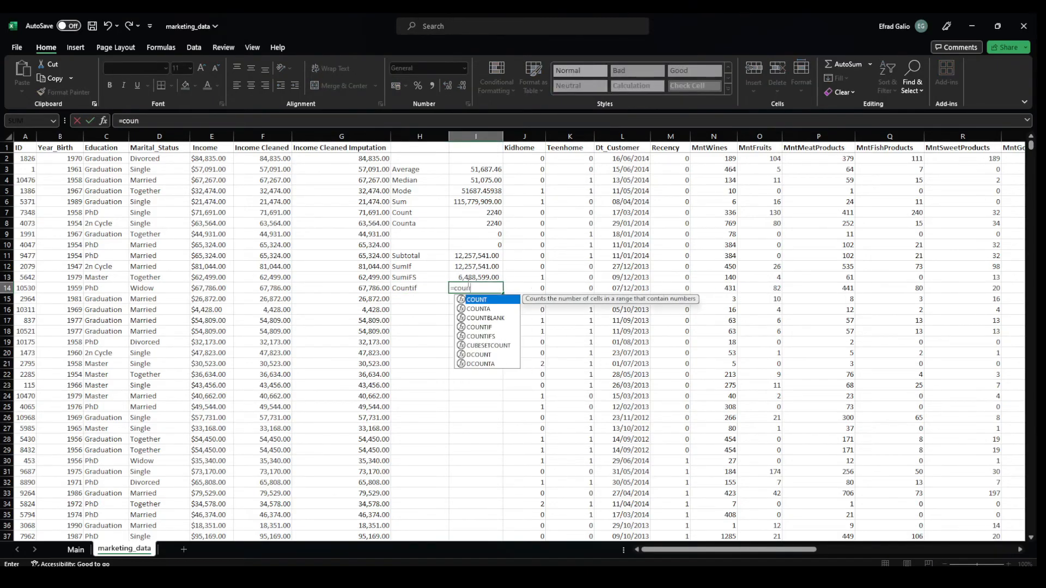
text(t)
key(Down)
key(Down)
key(Down)
key(Tab)
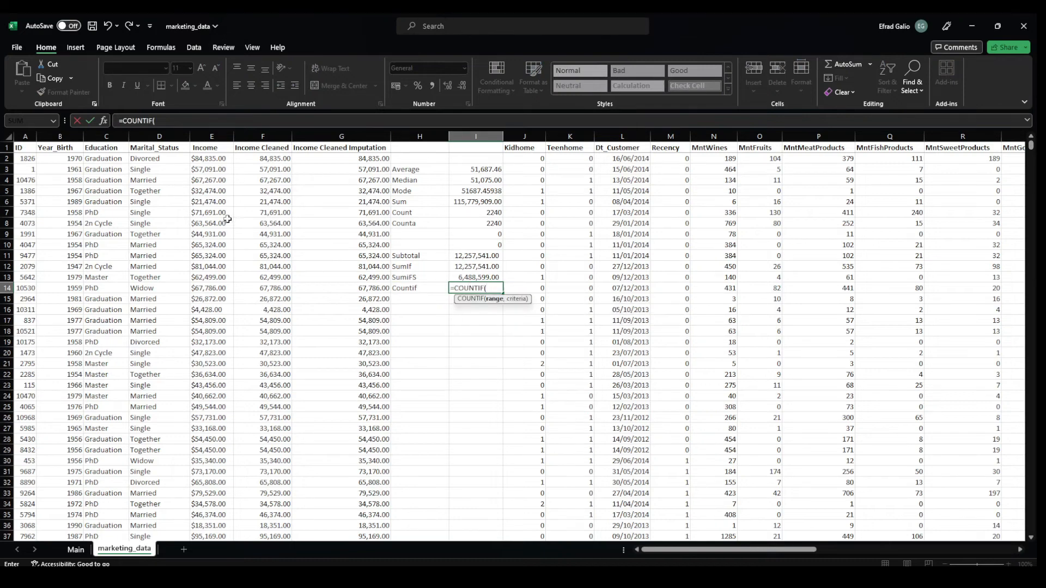
click(160, 157)
key(ctrl+shift+Down)
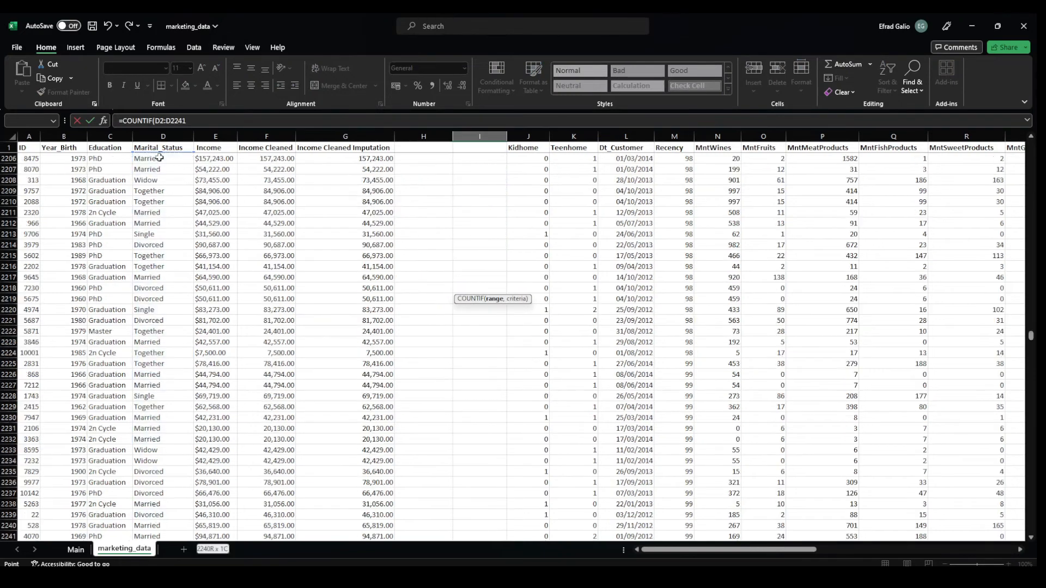
text(,"Divorced)
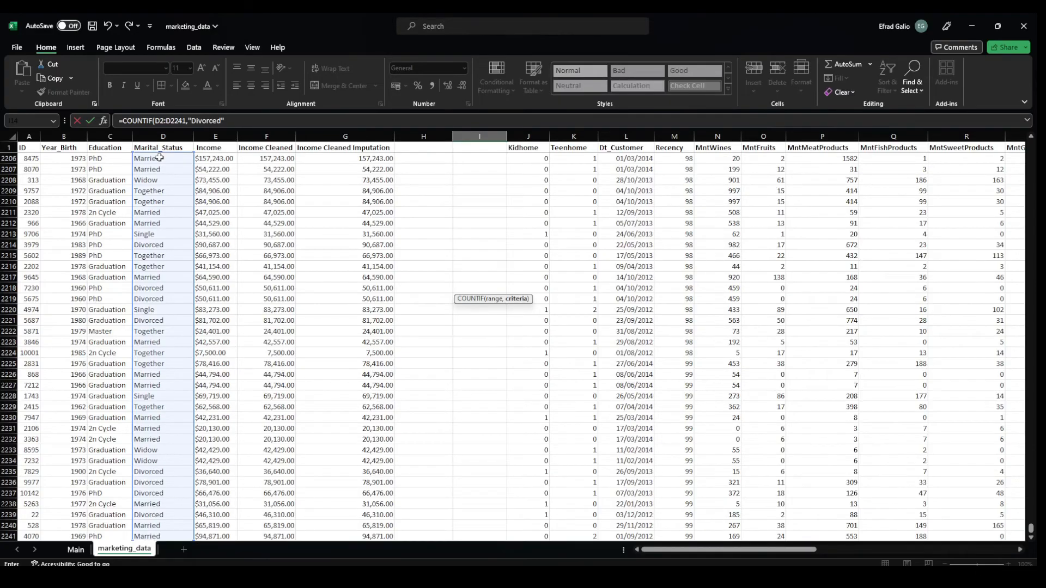
key(Return)
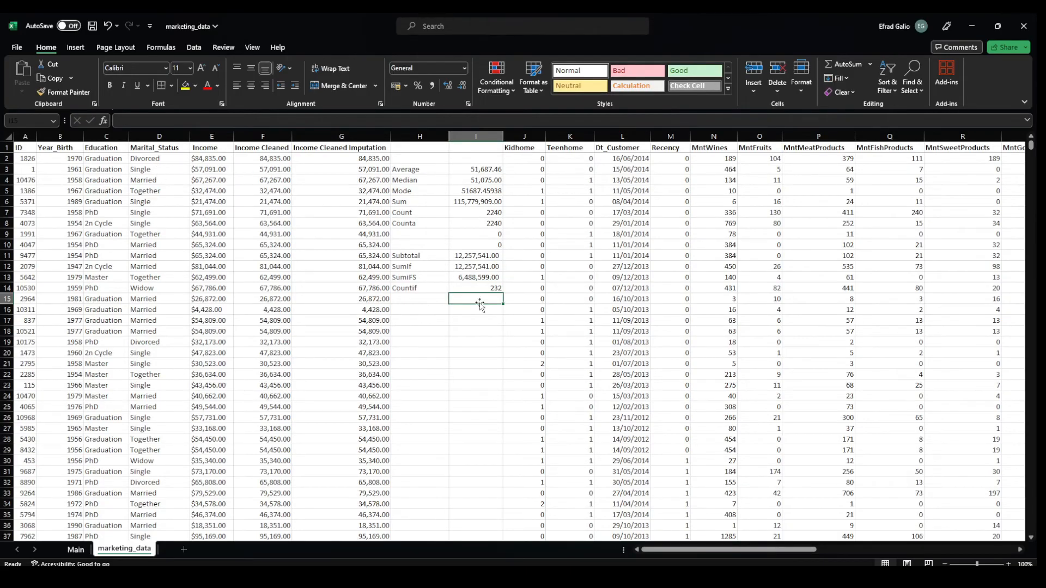
- Enter a COUNTIFS formula in I15 counting rows with "Divorced" in D2:D2241 and "Graduation" in C2:C2241
text(=COUNTIFS()
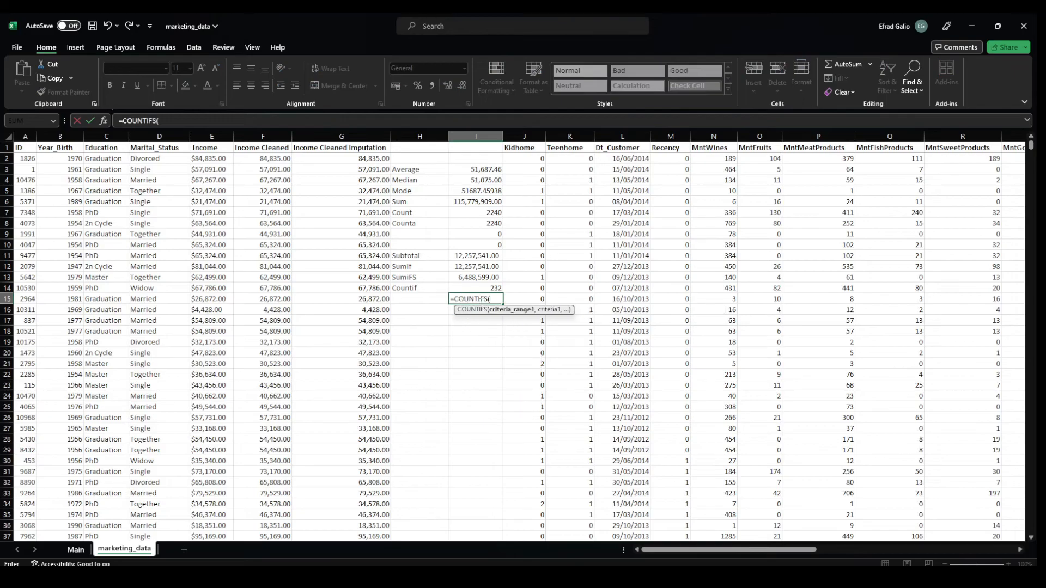
click(156, 159)
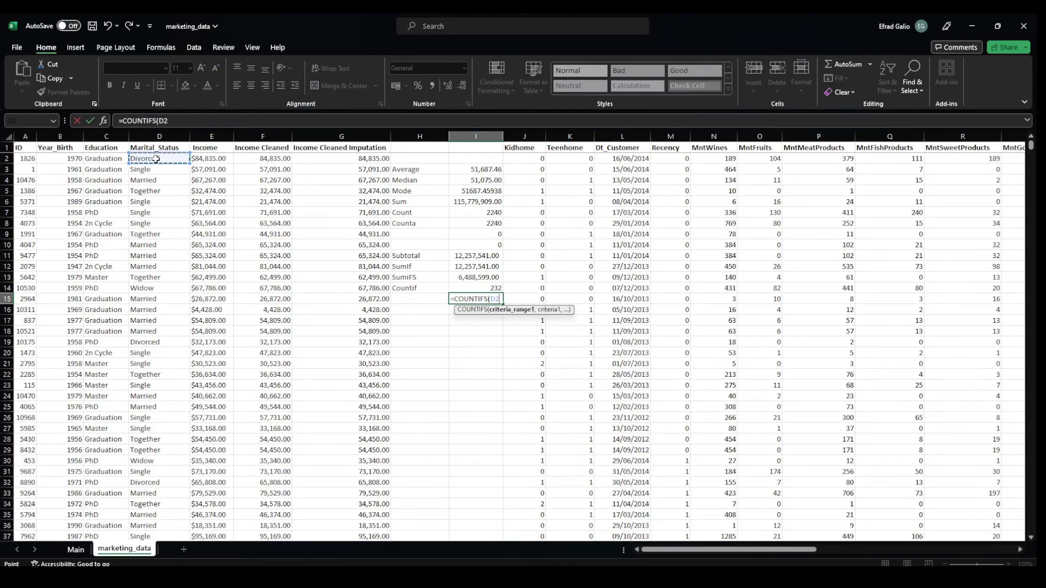
key(ctrl+shift+Down)
text(,)
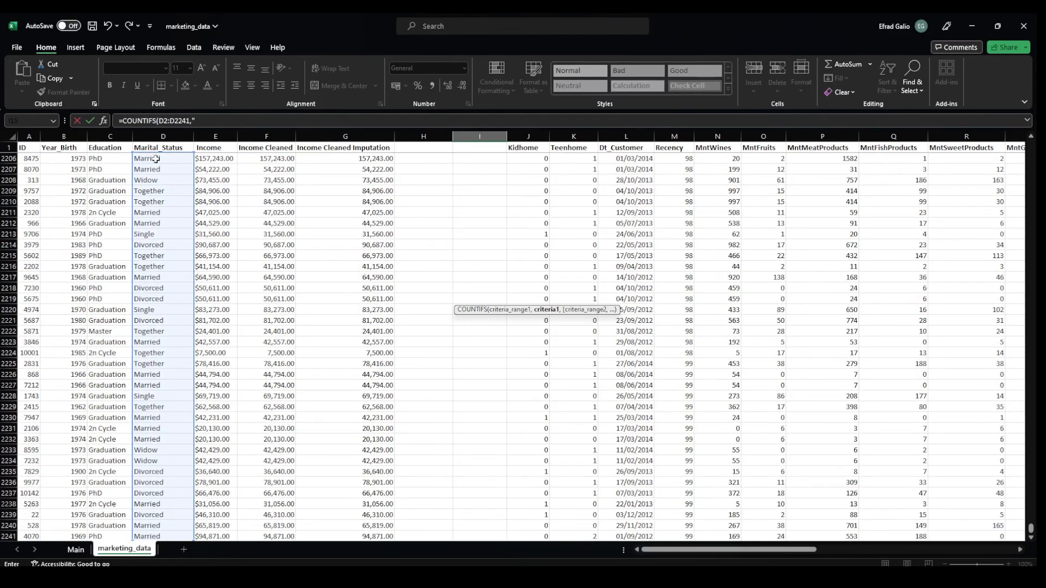
text("Divorced",)
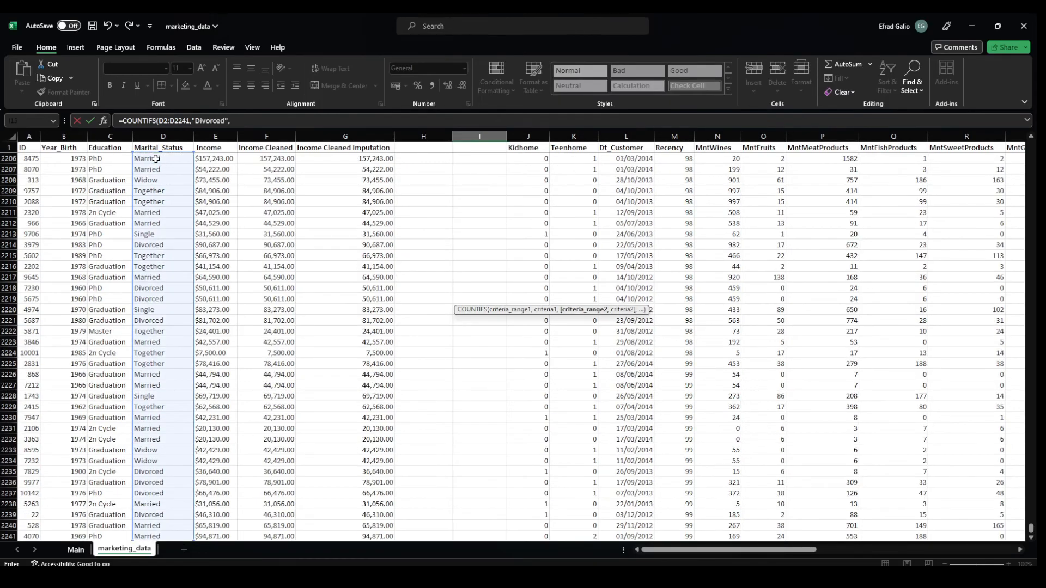
drag(1031, 529, 1030, 144)
click(100, 160)
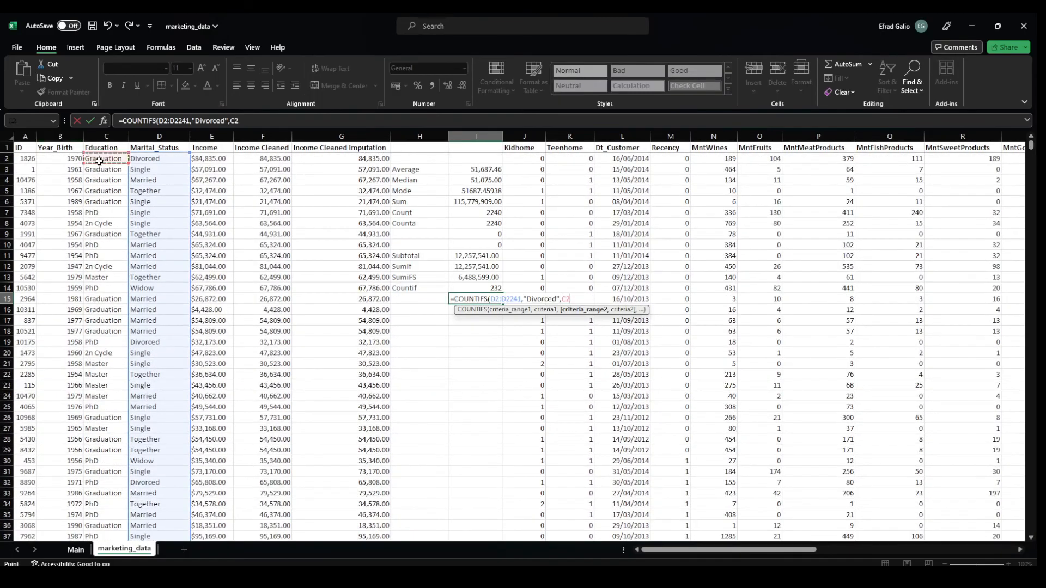
key(ctrl+shift+Down)
text(,)
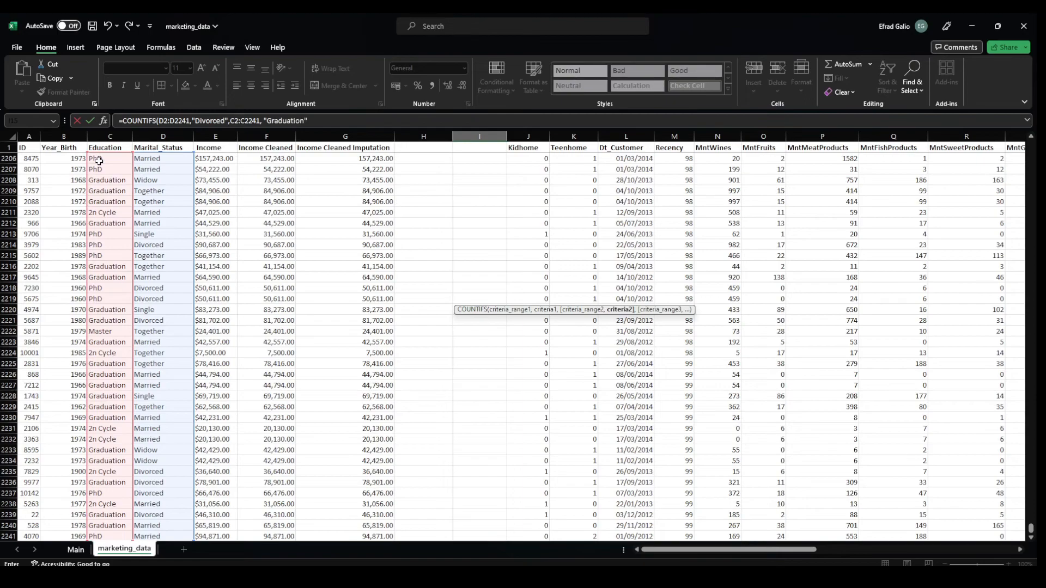
text( "Graduation")
key(Return)
key(Down)
key(Down)
key(Down)
key(Down)
key(Down)
key(Down)
key(Down)
key(Down)
key(Down)
key(Down)
key(Down)
key(Down)
key(Down)
key(Down)
key(Down)
key(Down)
key(Down)
key(Down)
key(Down)
key(Down)
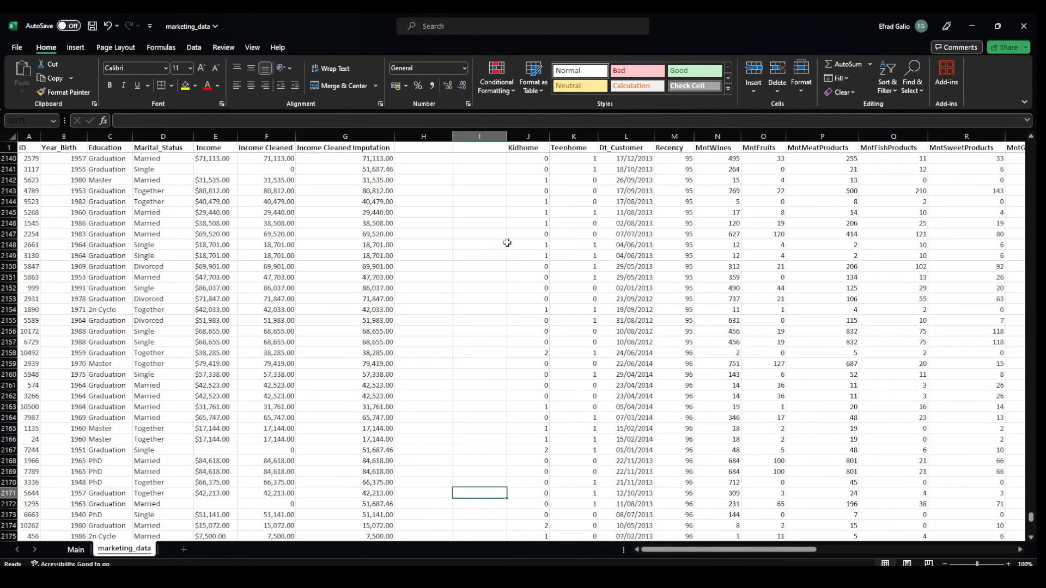
- Label cell H15 as Countifs
scroll(508, 243, up, 7)
drag(1031, 514, 1032, 146)
click(425, 301)
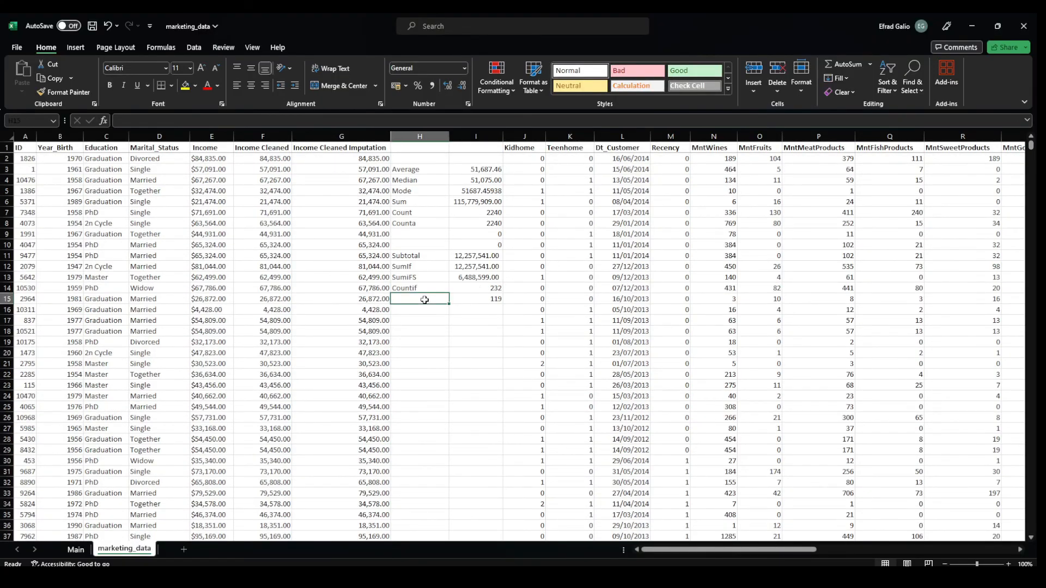
text(C)
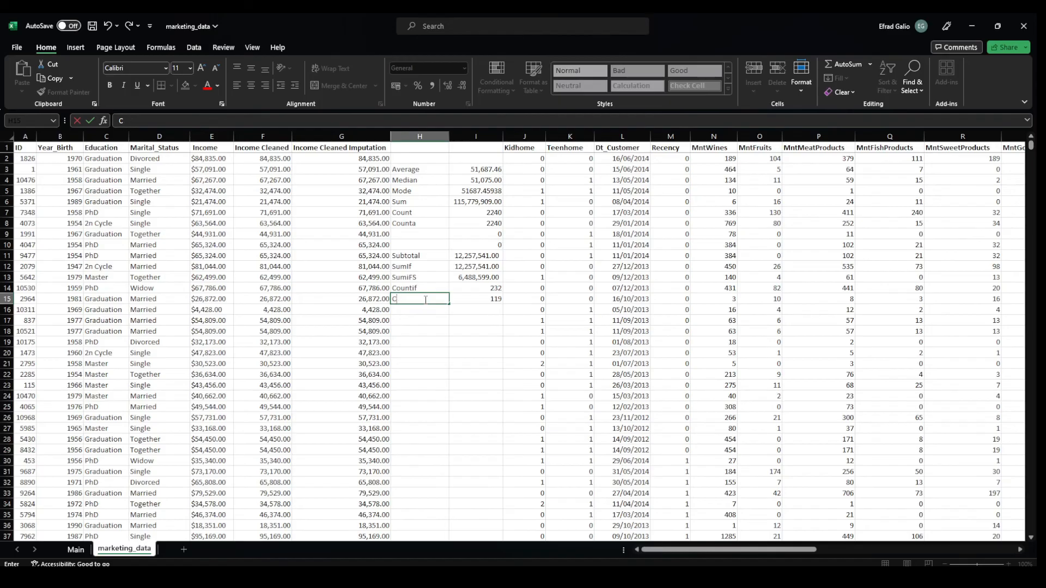
text(ountifs)
key(Return)
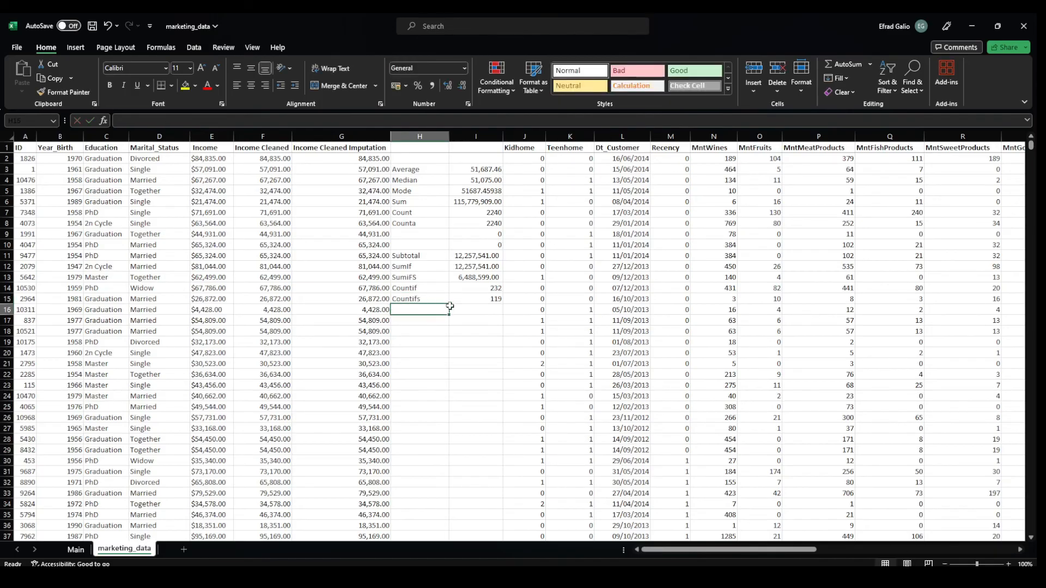
- Review the COUNTIFS formula in I15, check the Pivot Table topic on the Main sheet, and return to marketing_data
click(484, 298)
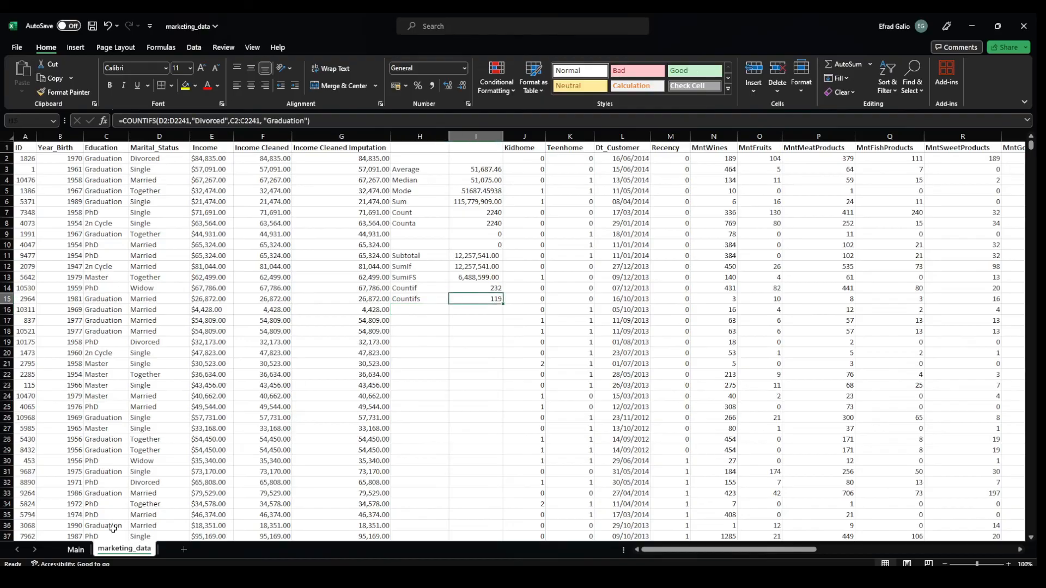
click(76, 549)
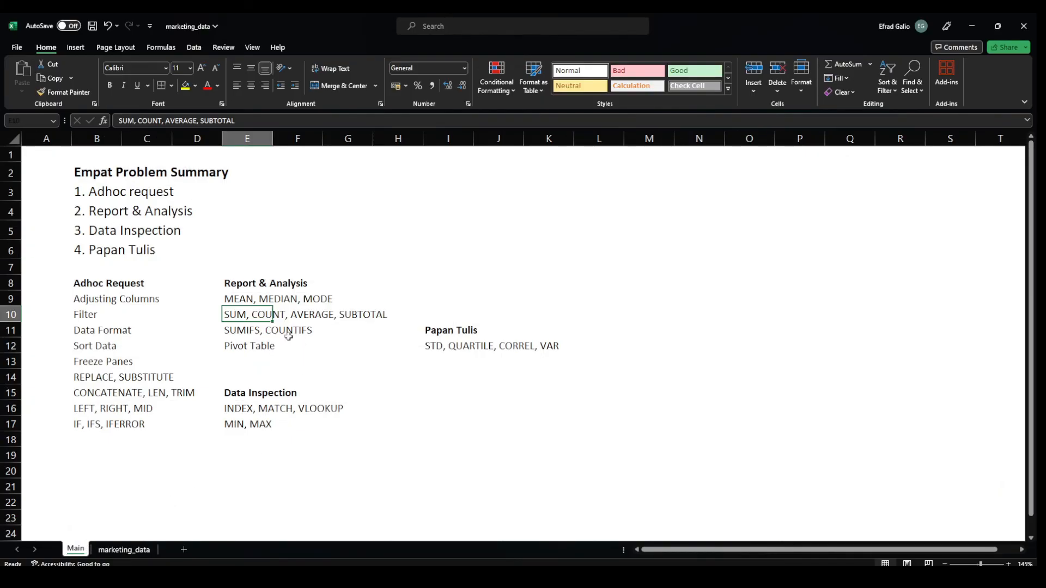
click(288, 336)
click(240, 352)
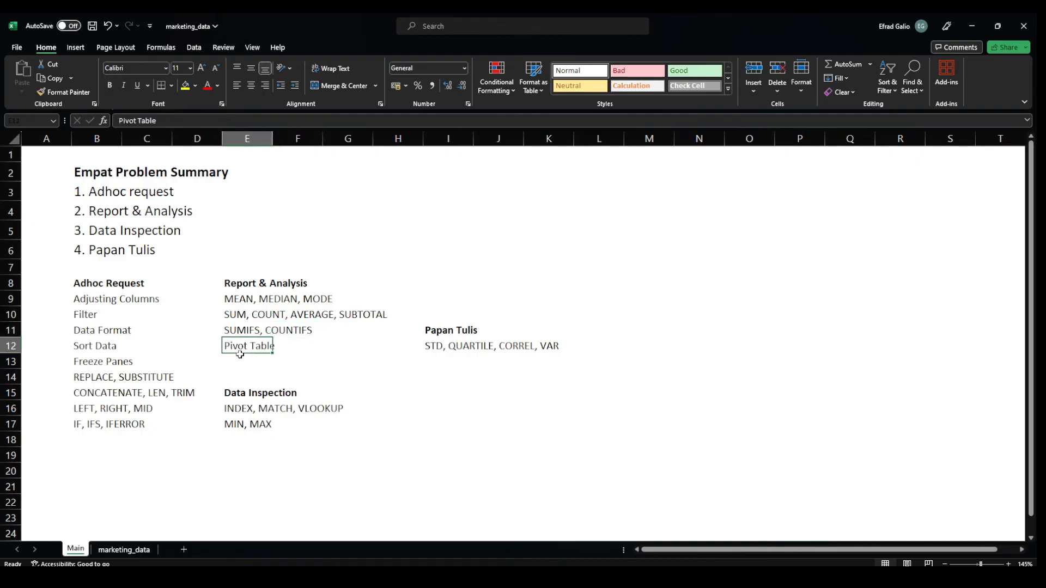
click(140, 550)
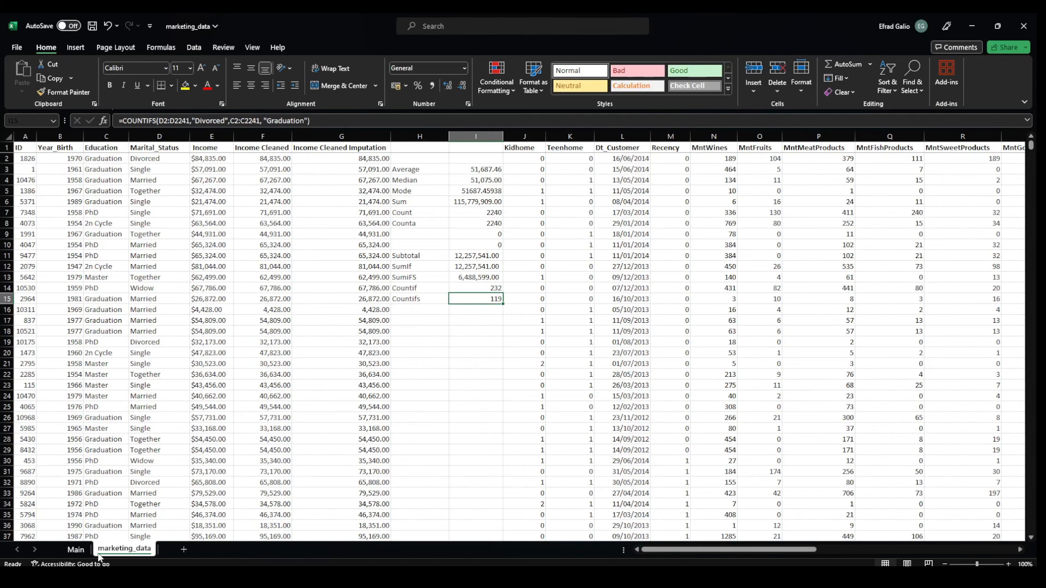
click(76, 550)
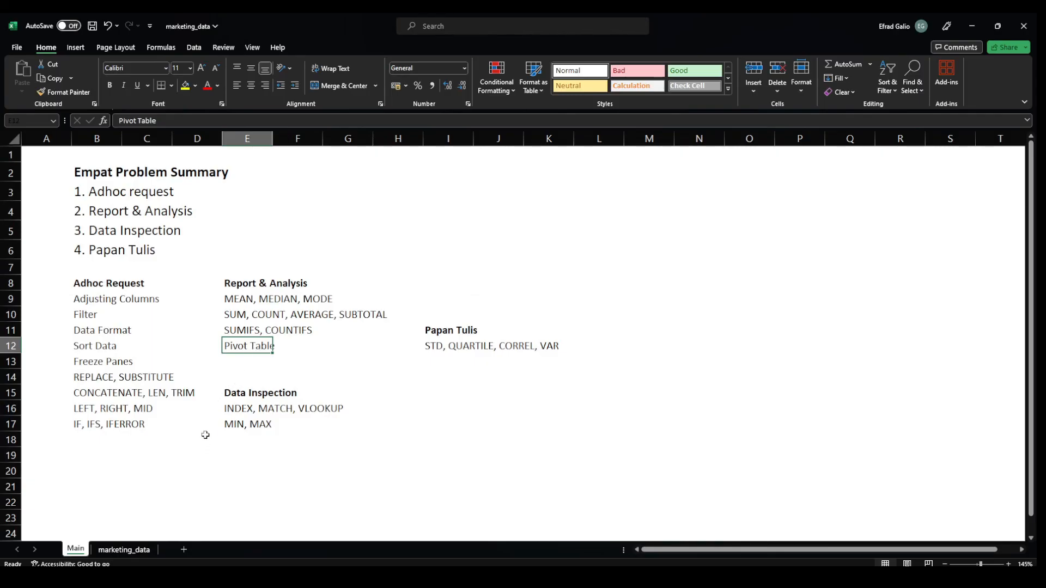
click(123, 550)
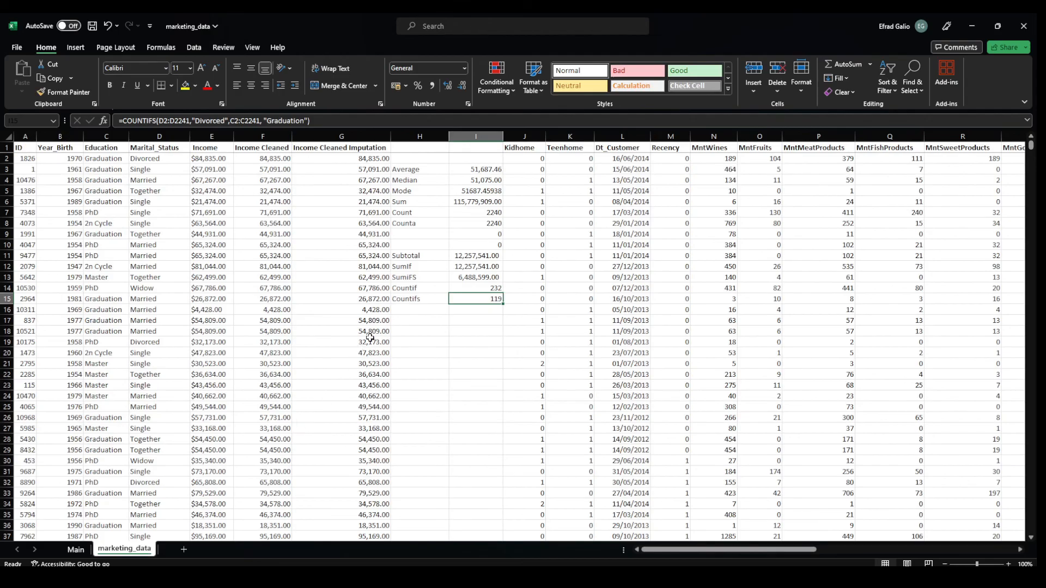